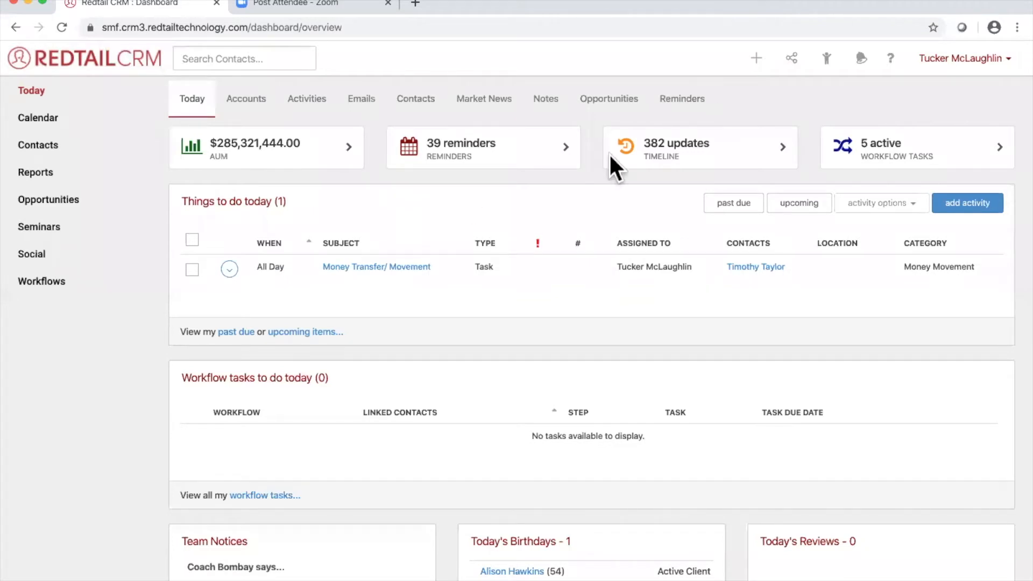
- Preview how the 2020 Client Meeting and 2020 Client Contact Information Update templates fill in a new workflow, and close it without creating it
{"action": "left_click", "coordinate": [755, 59]}
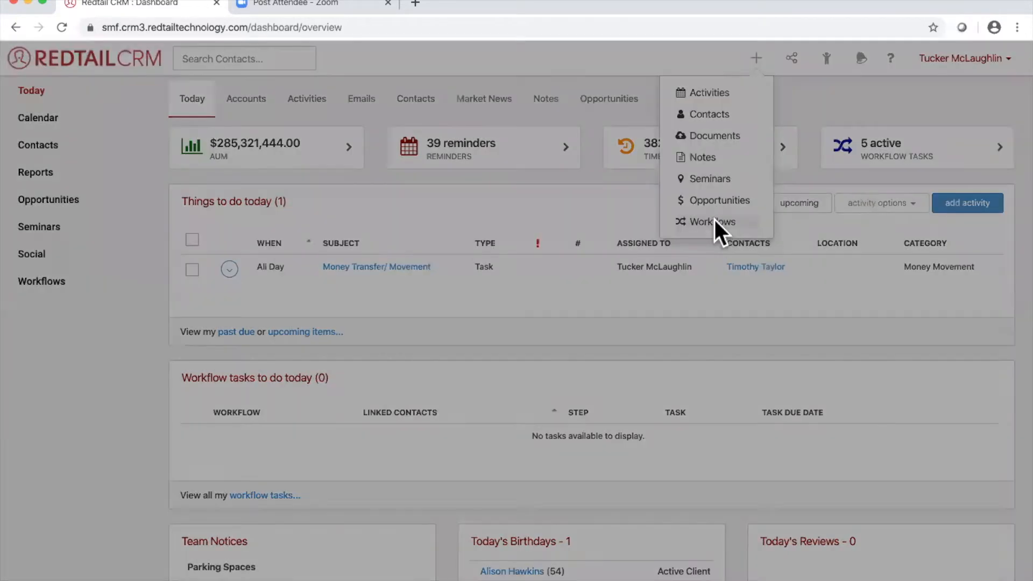
{"action": "left_click", "coordinate": [713, 221]}
{"action": "left_click", "coordinate": [439, 145]}
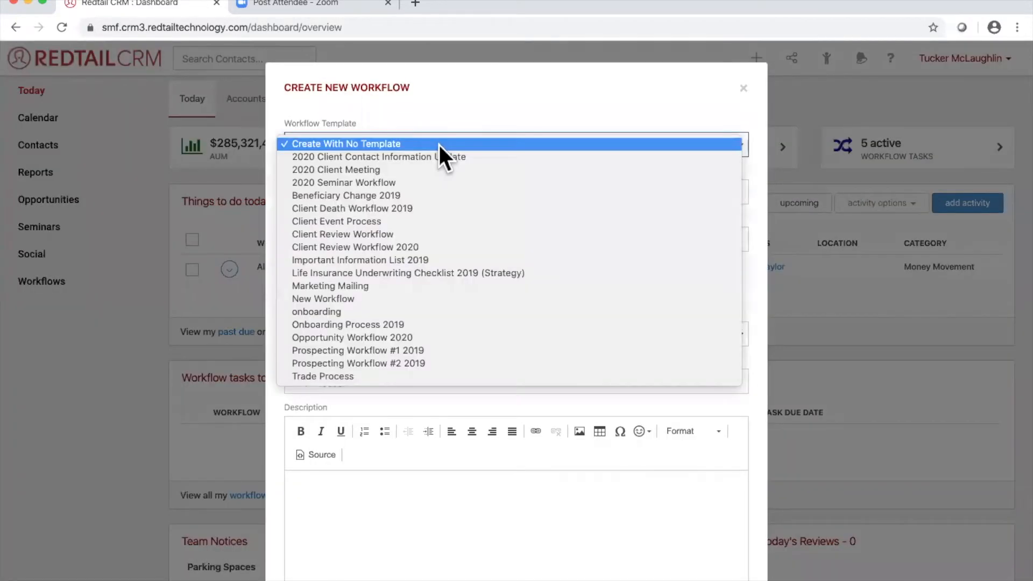
{"action": "left_click", "coordinate": [443, 170]}
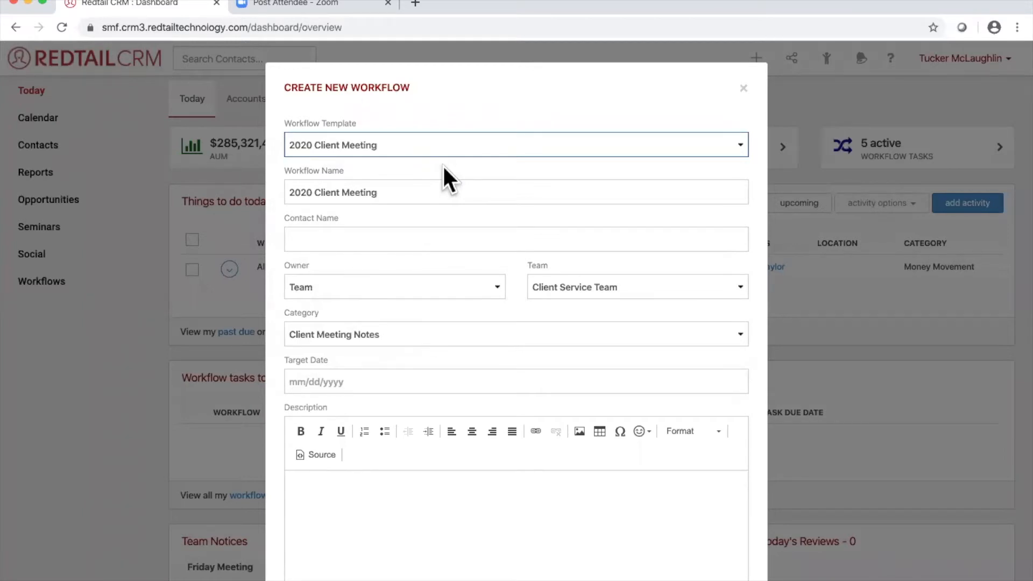
{"action": "scroll", "coordinate": [442, 164], "scroll_direction": "down", "scroll_amount": 2}
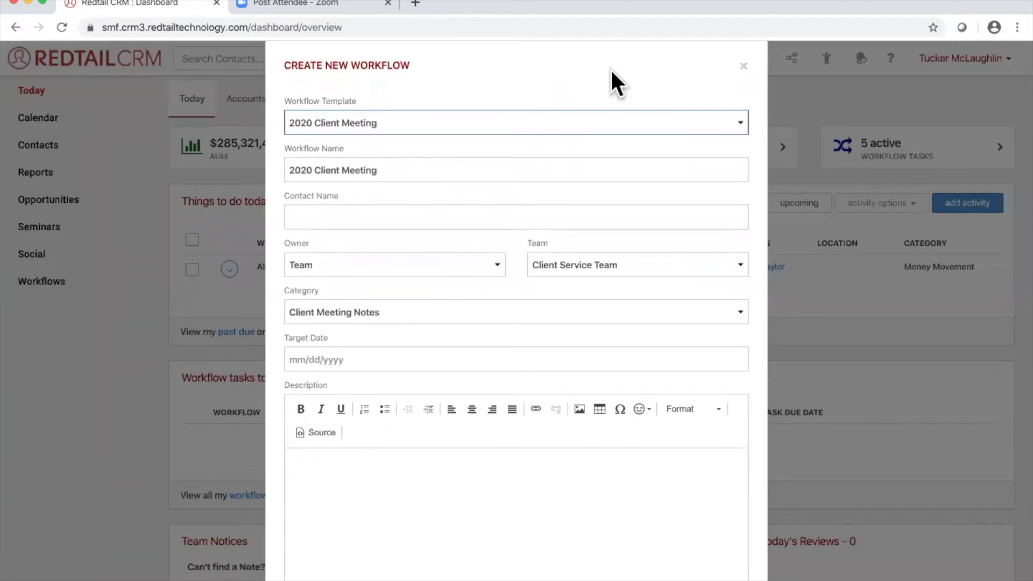
{"action": "left_click", "coordinate": [604, 114]}
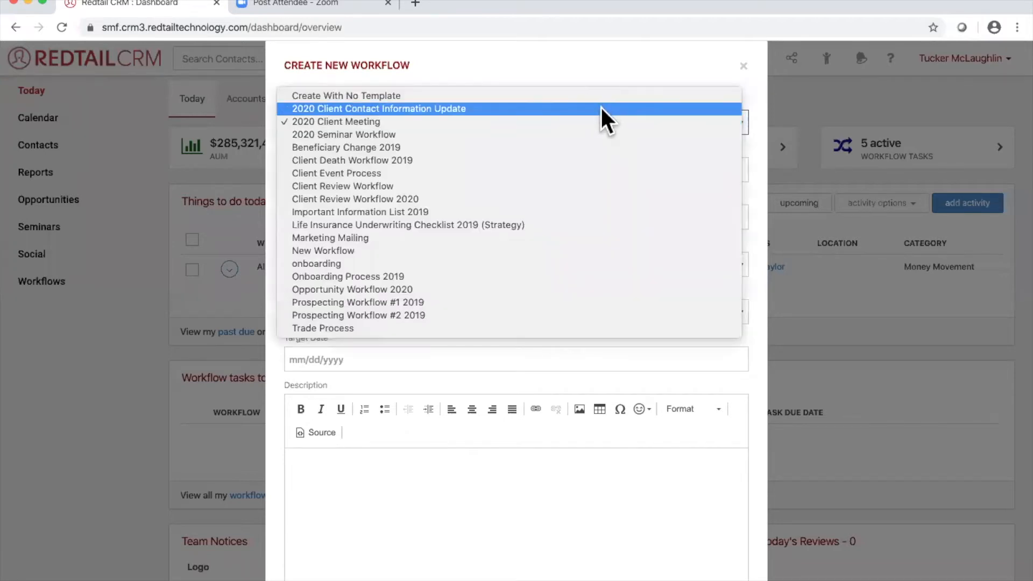
{"action": "left_click", "coordinate": [600, 108]}
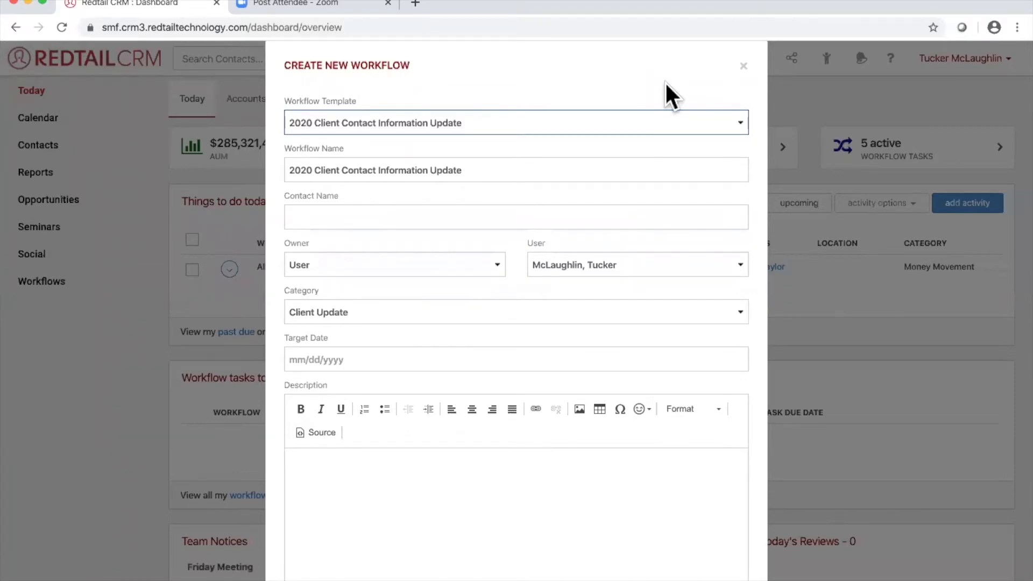
{"action": "left_click", "coordinate": [743, 65]}
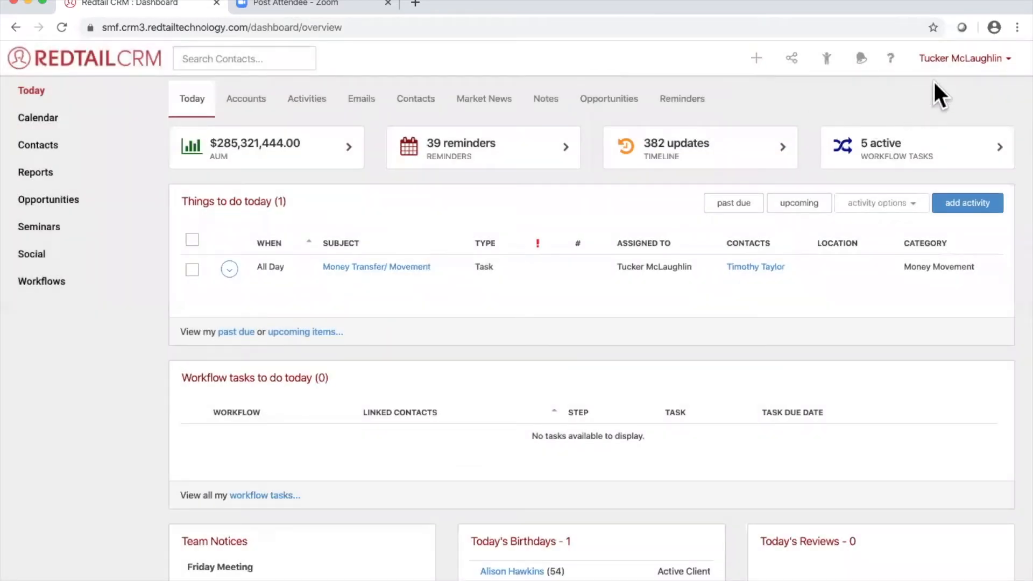
- Open the list of automation templates from the account management settings
{"action": "left_click", "coordinate": [966, 60]}
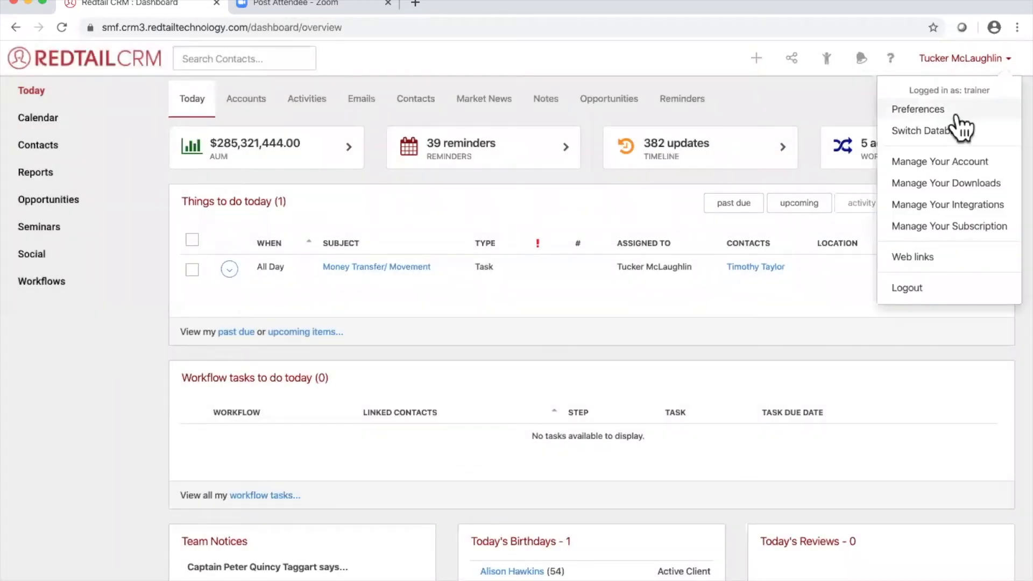
{"action": "left_click", "coordinate": [961, 178]}
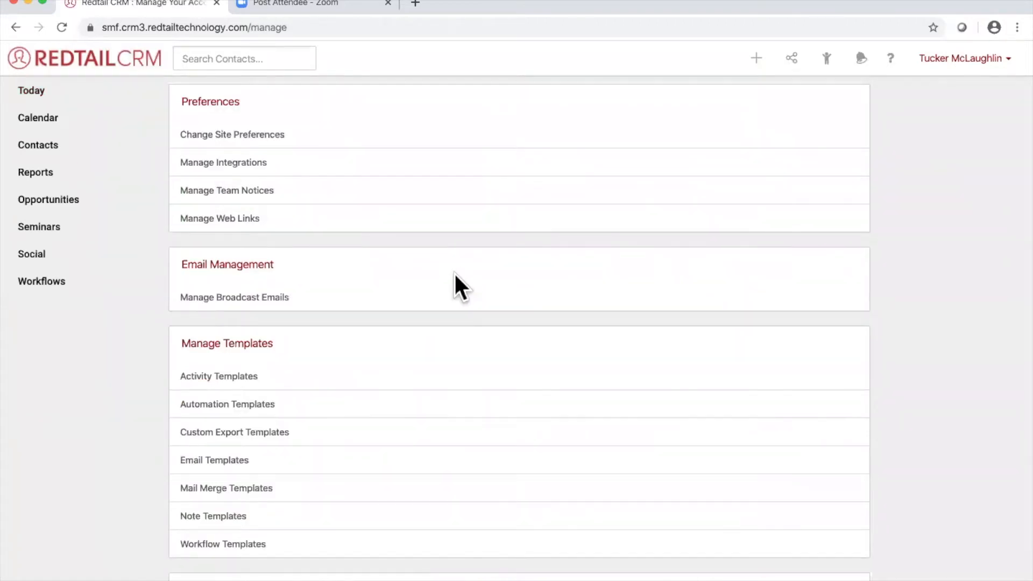
{"action": "scroll", "coordinate": [454, 280], "scroll_direction": "down", "scroll_amount": 3}
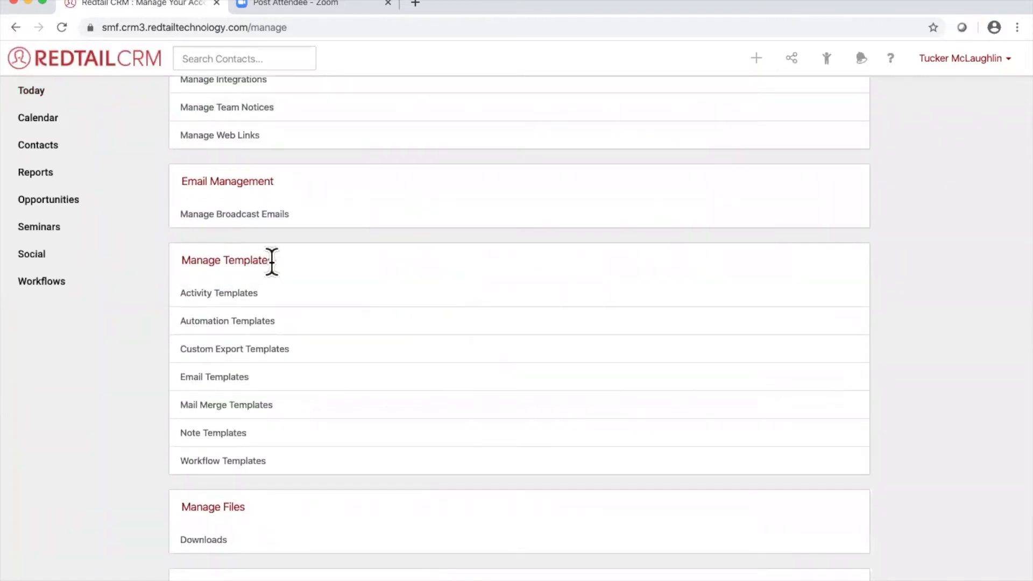
{"action": "left_click_drag", "start_coordinate": [270, 260], "coordinate": [203, 261]}
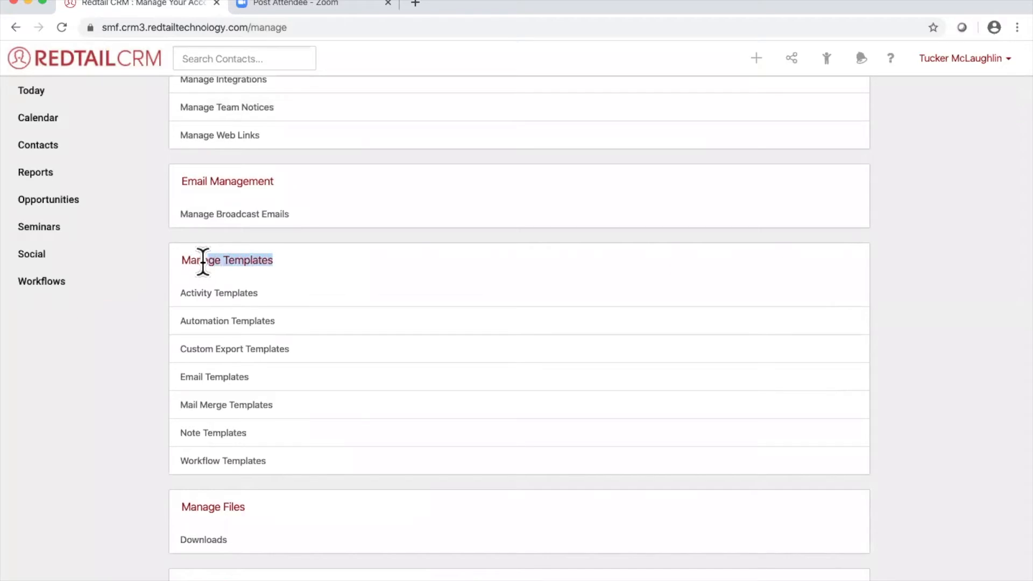
{"action": "left_click", "coordinate": [230, 322]}
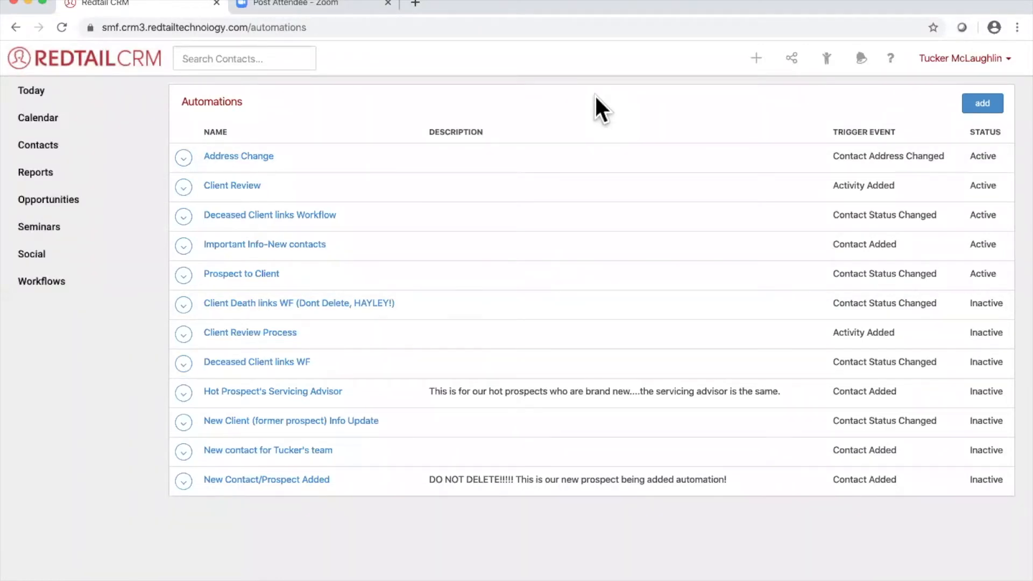
- Delete the Address Change automation and confirm its removal
{"action": "left_click", "coordinate": [183, 157]}
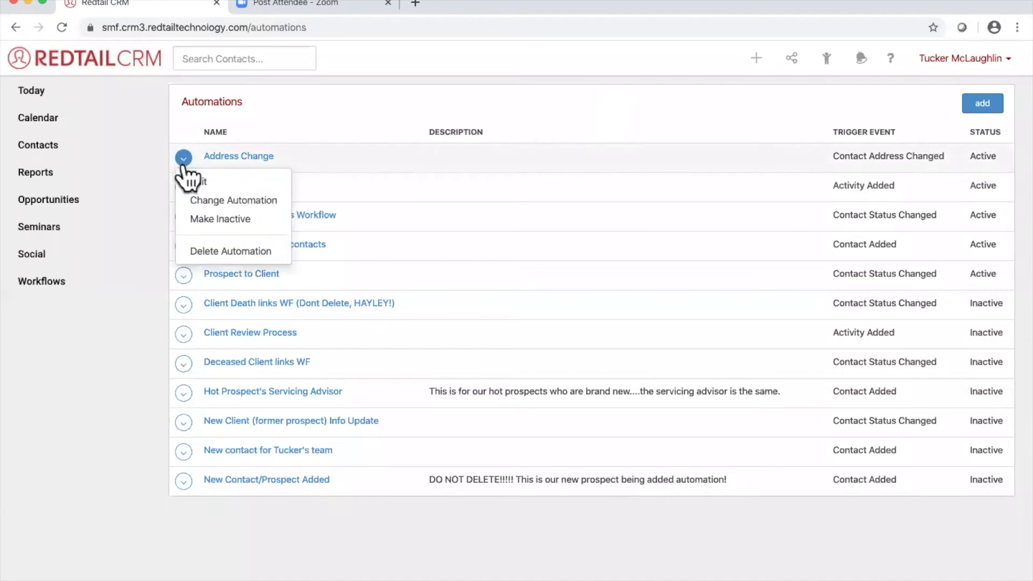
{"action": "left_click", "coordinate": [222, 252]}
{"action": "left_click", "coordinate": [690, 162]}
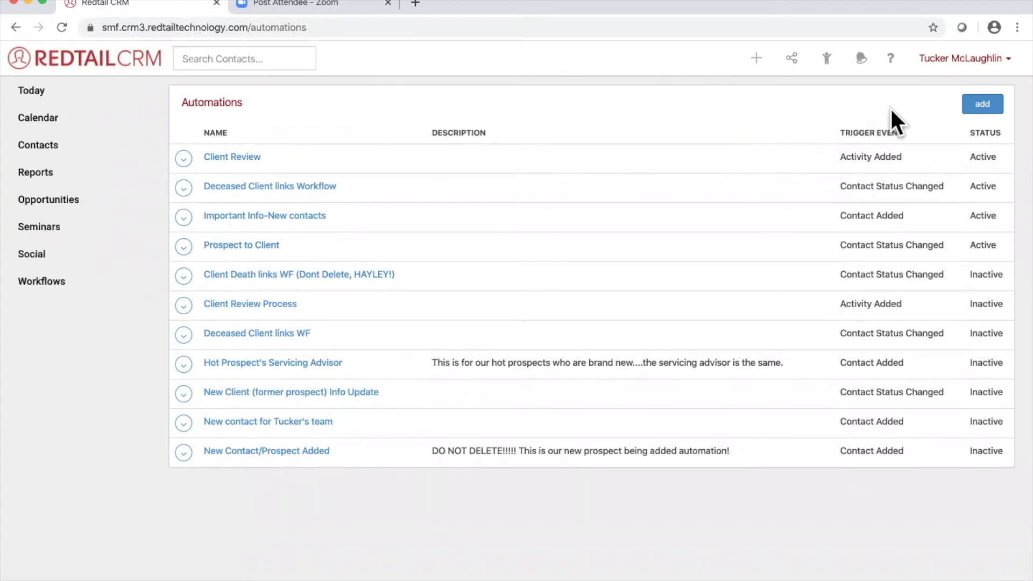
- Start a new automation named Client Meeting with Activity Added as its trigger event
{"action": "left_click", "coordinate": [985, 106]}
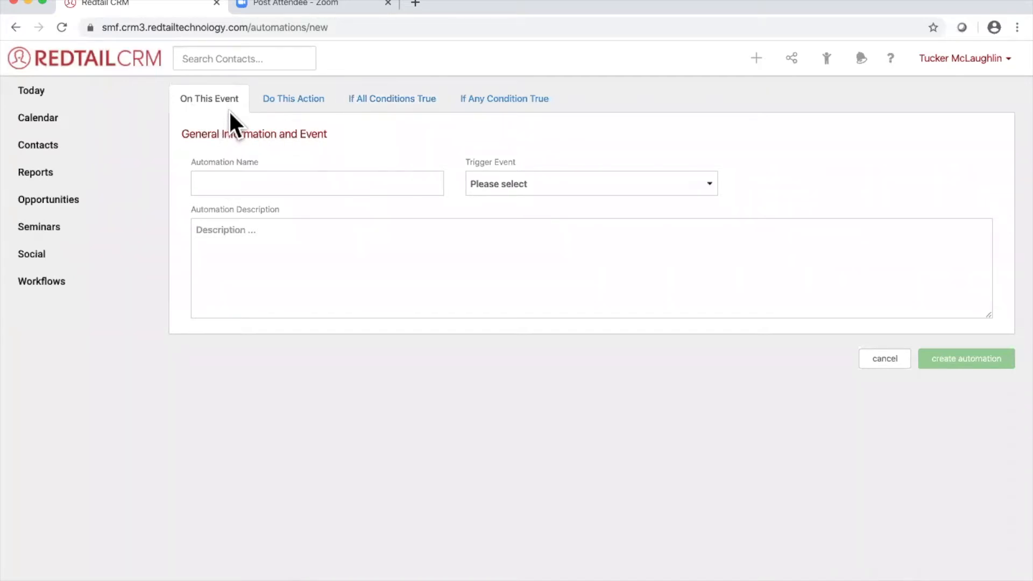
{"action": "left_click", "coordinate": [239, 184]}
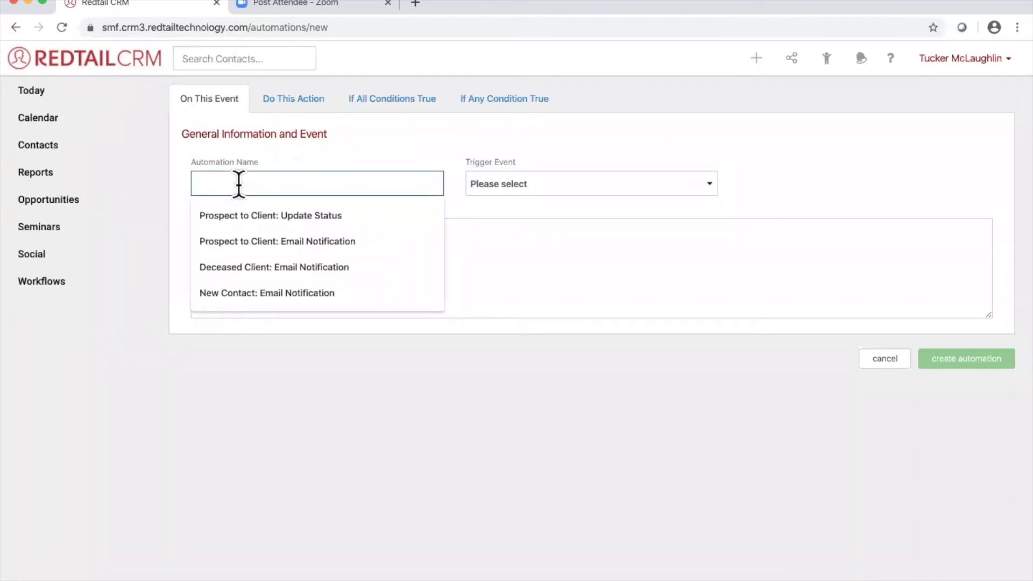
{"action": "type", "text": "Client Meeting"}
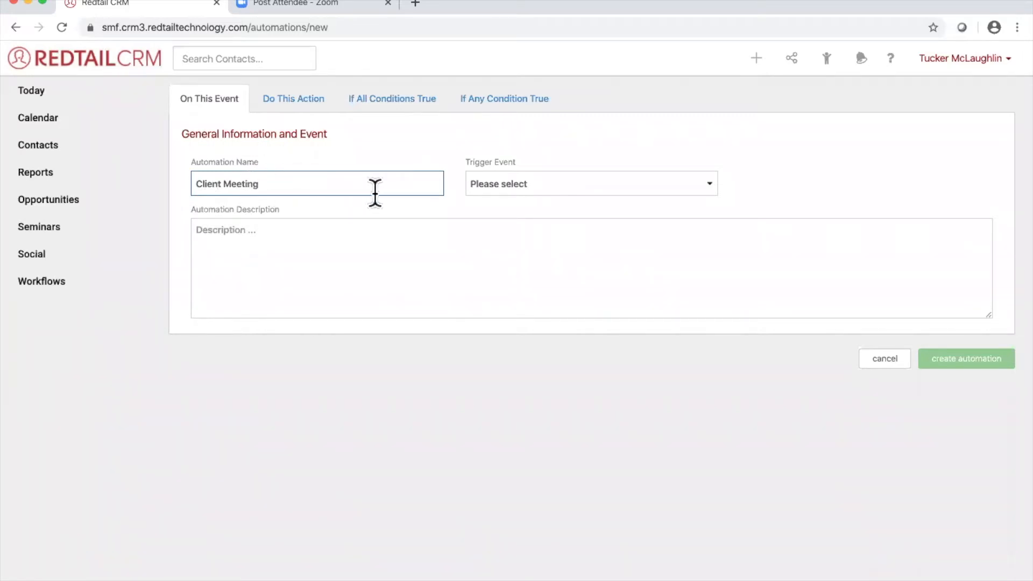
{"action": "left_click", "coordinate": [483, 185]}
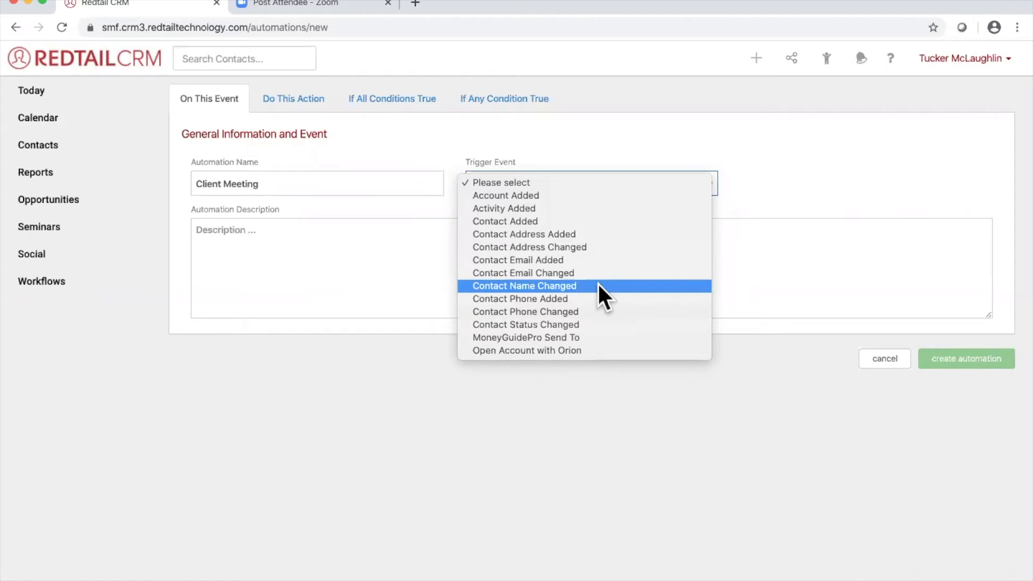
{"action": "left_click", "coordinate": [549, 209]}
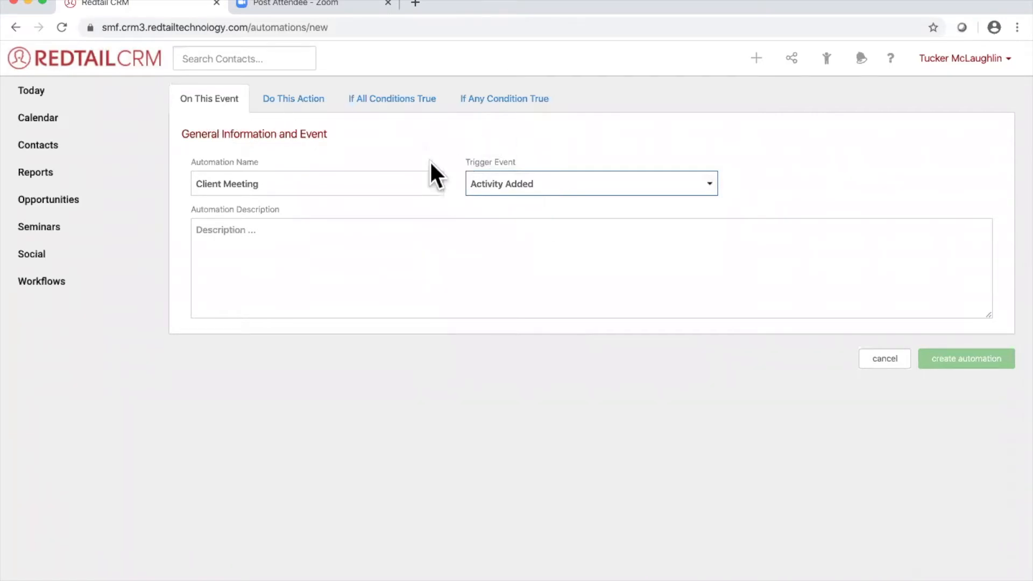
- Set the automation's action to Link Workflow from Template, using the 2020 Client Meeting template
{"action": "left_click", "coordinate": [282, 100]}
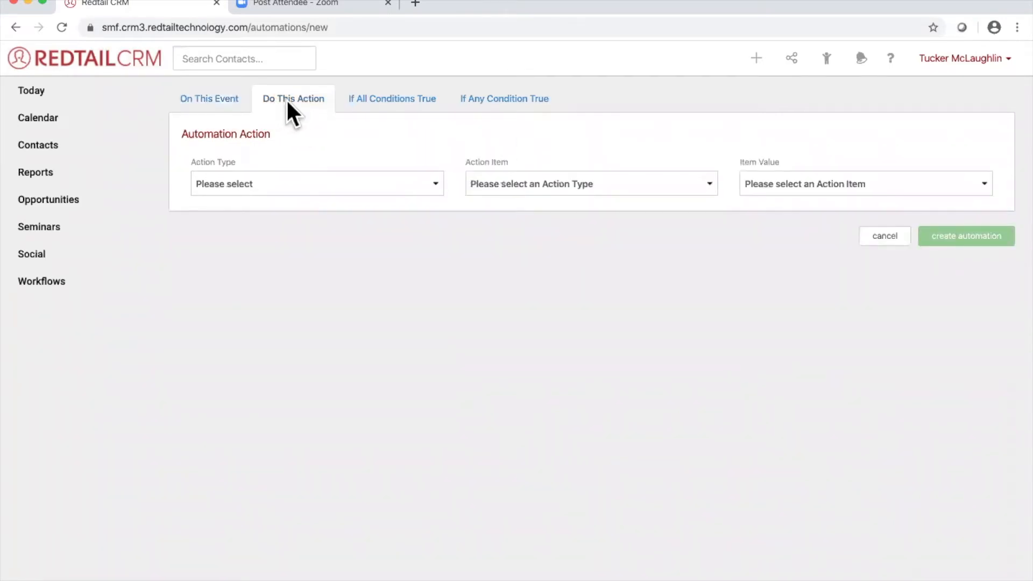
{"action": "left_click", "coordinate": [289, 186]}
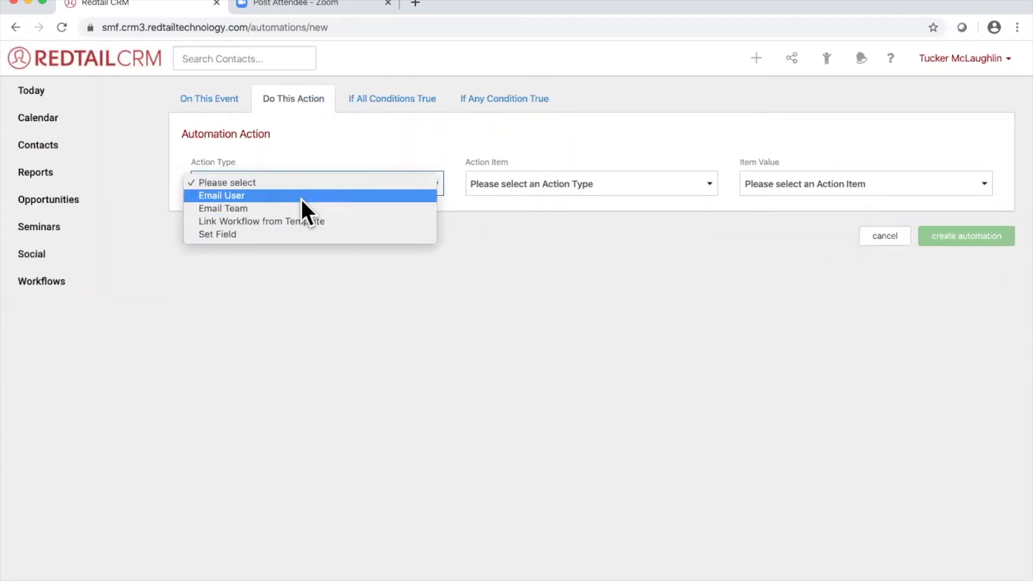
{"action": "left_click", "coordinate": [322, 222]}
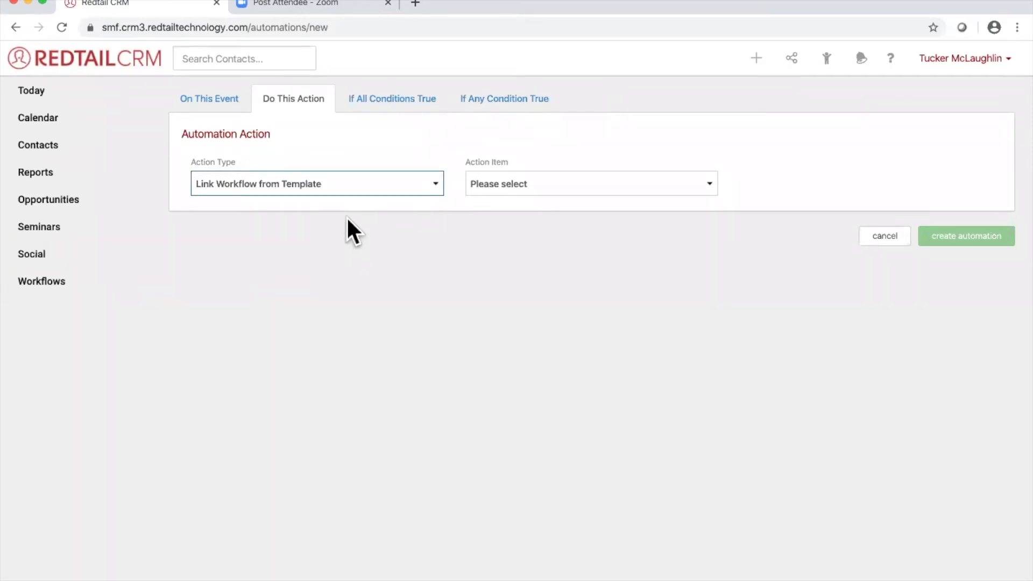
{"action": "left_click", "coordinate": [589, 186]}
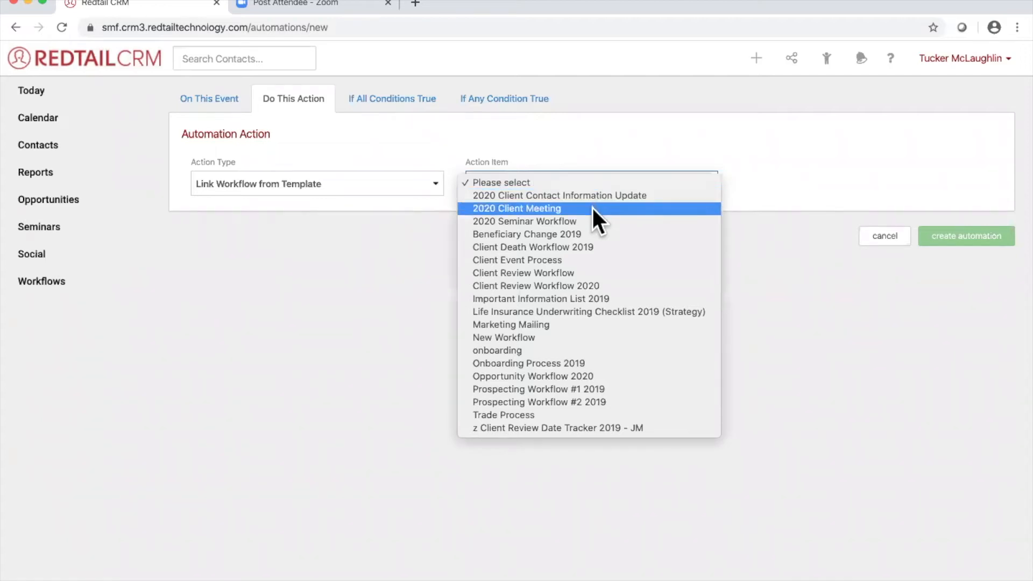
{"action": "left_click", "coordinate": [594, 204]}
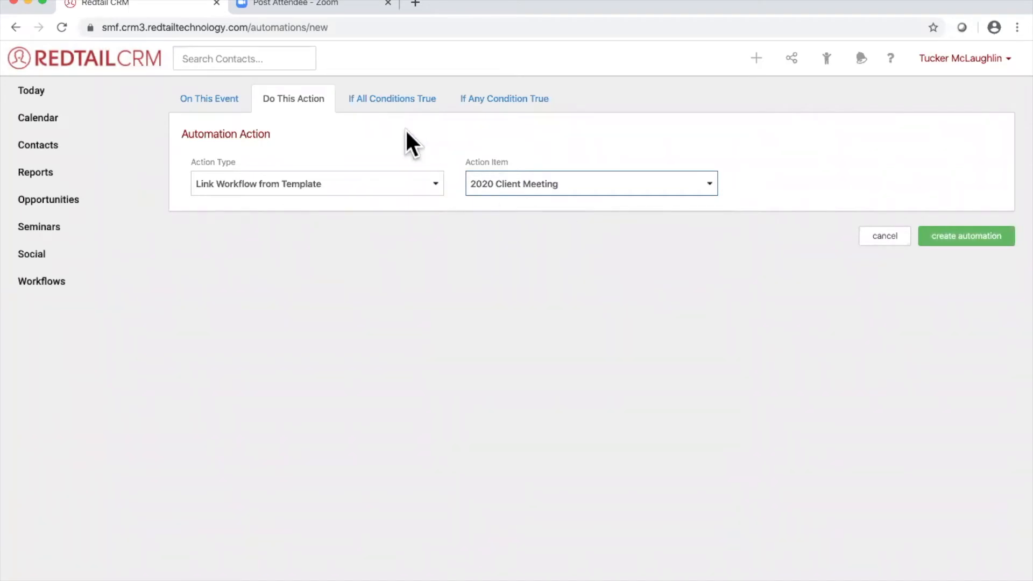
- Add a condition that must always be met: Activity Type Equal To Client Meeting
{"action": "left_click", "coordinate": [392, 116]}
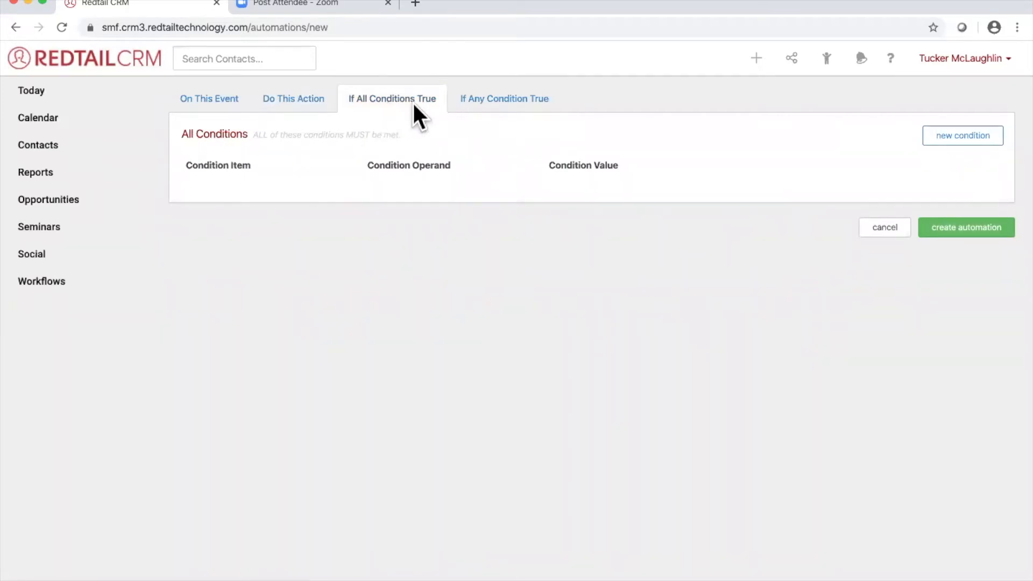
{"action": "left_click", "coordinate": [467, 103]}
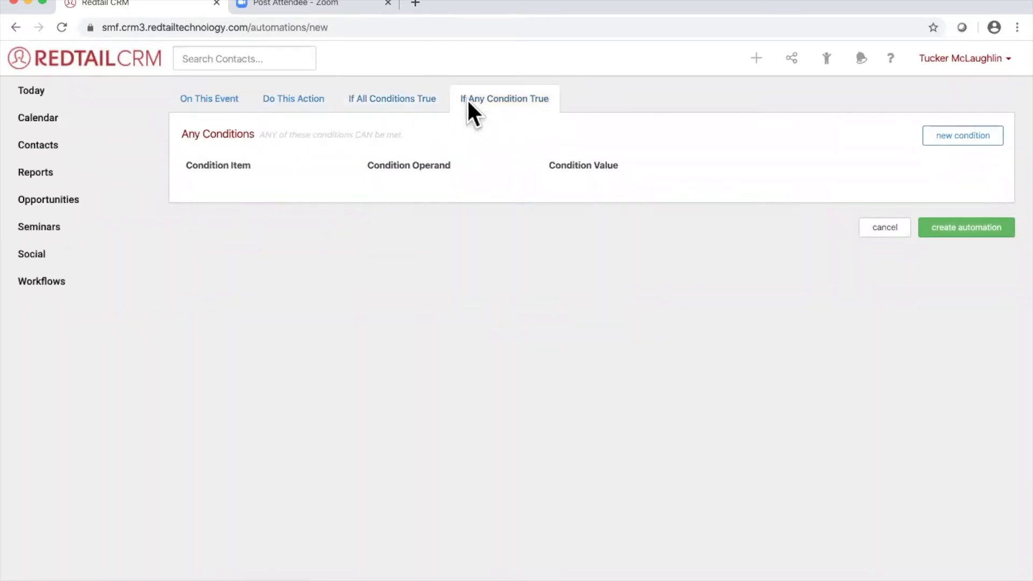
{"action": "left_click", "coordinate": [420, 103]}
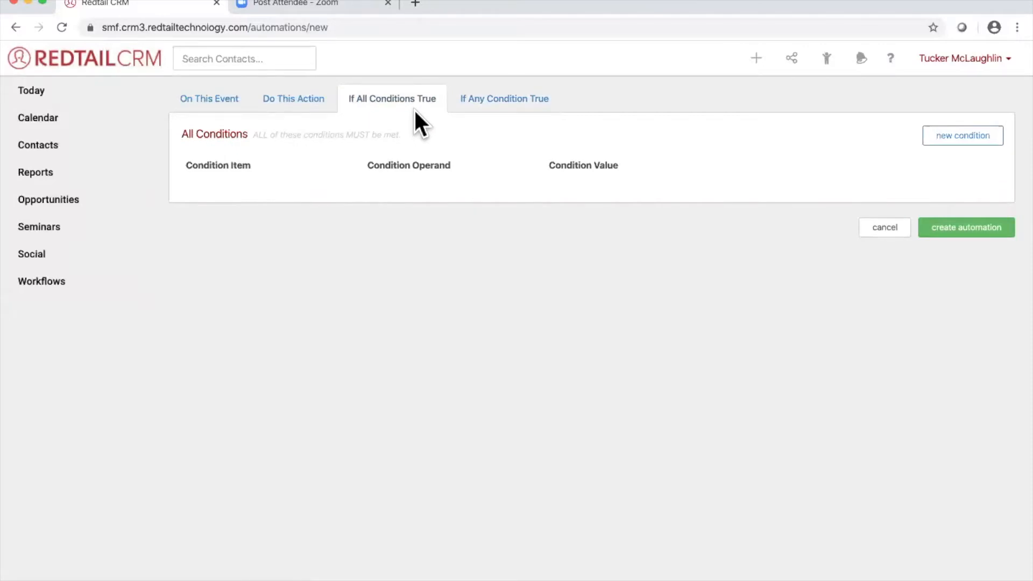
{"action": "left_click", "coordinate": [967, 137]}
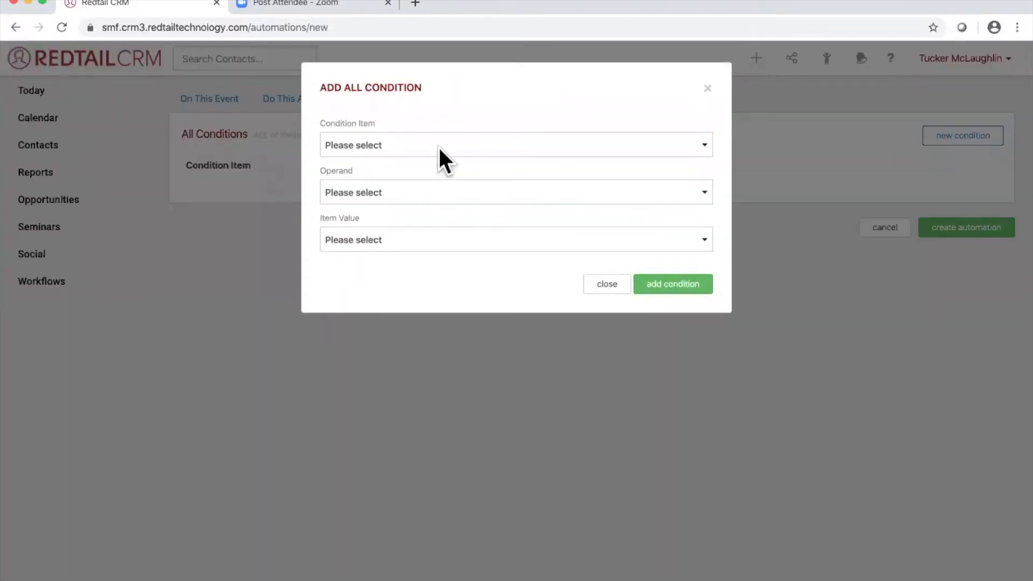
{"action": "left_click", "coordinate": [438, 146]}
{"action": "left_click", "coordinate": [441, 157]}
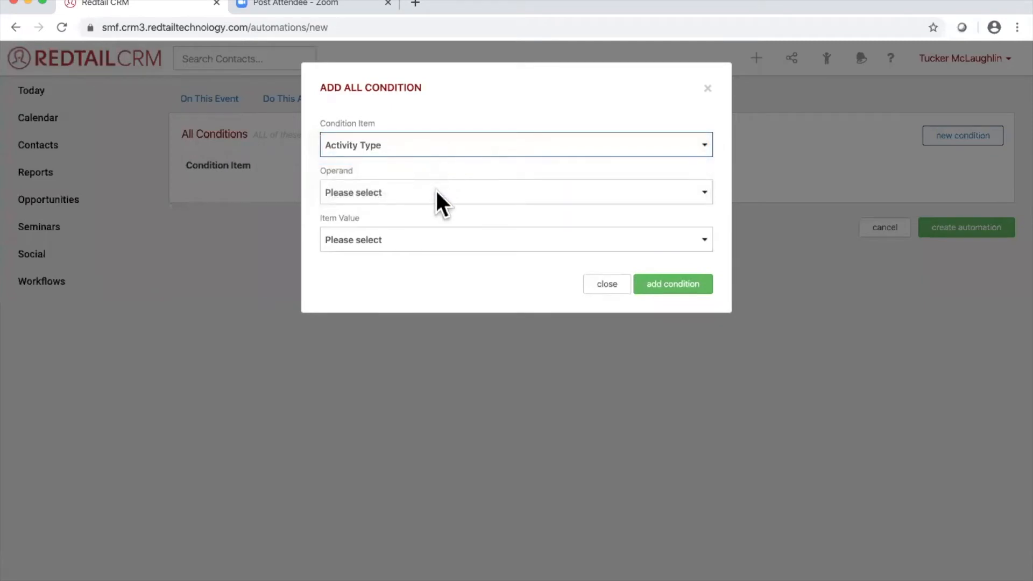
{"action": "left_click", "coordinate": [434, 193]}
{"action": "left_click", "coordinate": [434, 203]}
{"action": "left_click", "coordinate": [422, 242]}
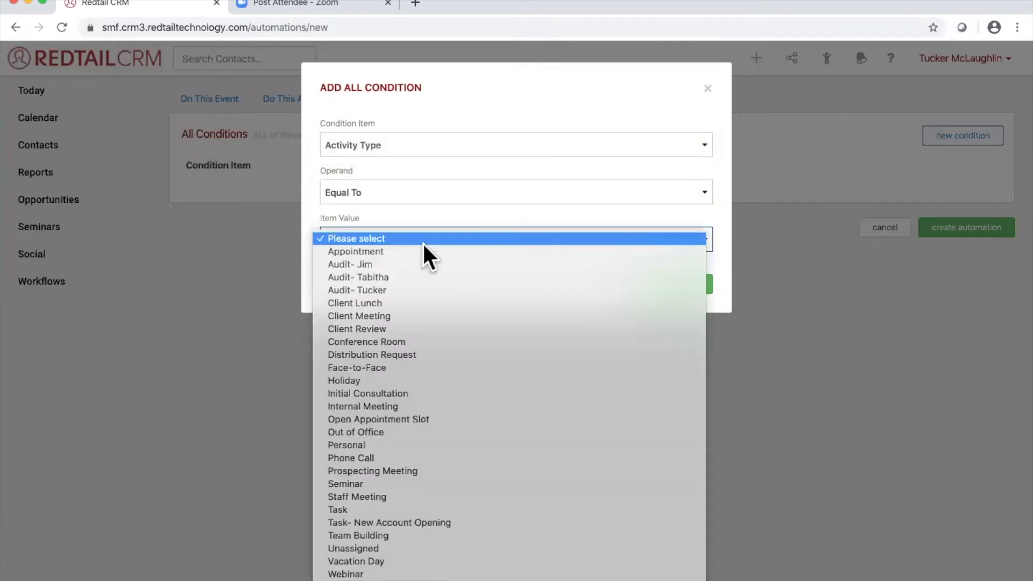
{"action": "left_click", "coordinate": [448, 314]}
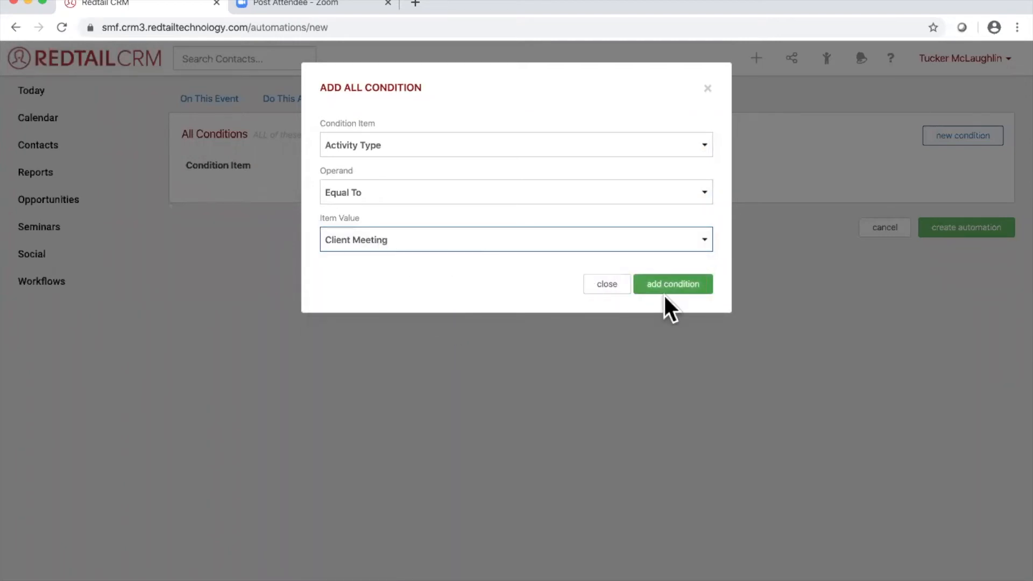
{"action": "left_click", "coordinate": [685, 285]}
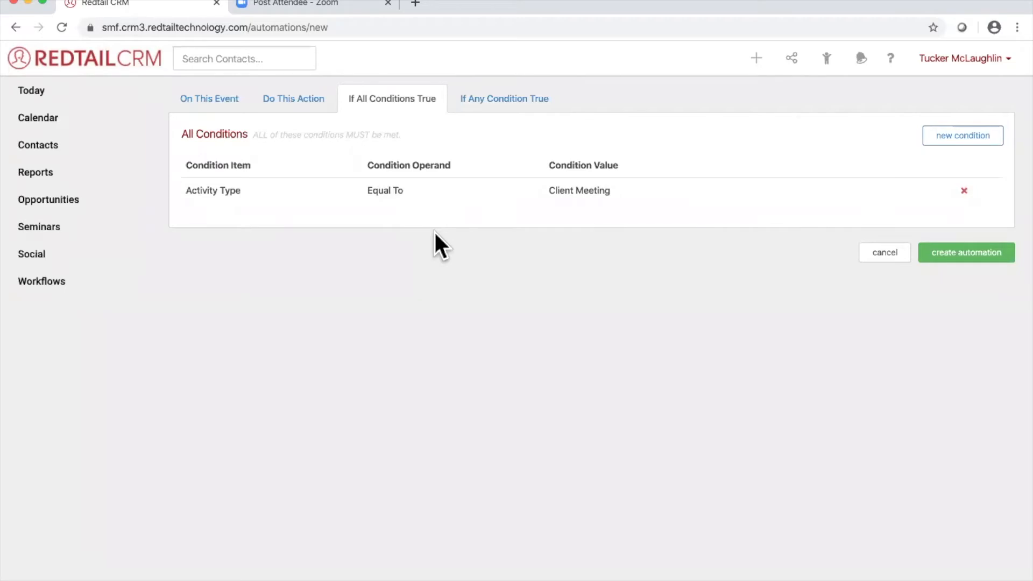
- Add a second condition that must always be met: Activity Type Equal To Client Review
{"action": "left_click", "coordinate": [518, 99]}
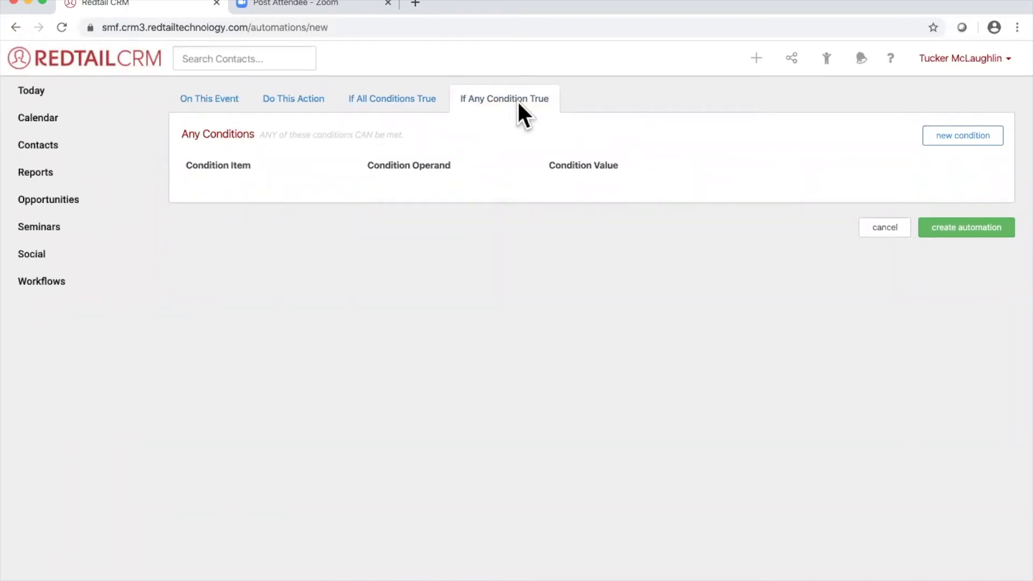
{"action": "left_click", "coordinate": [417, 103]}
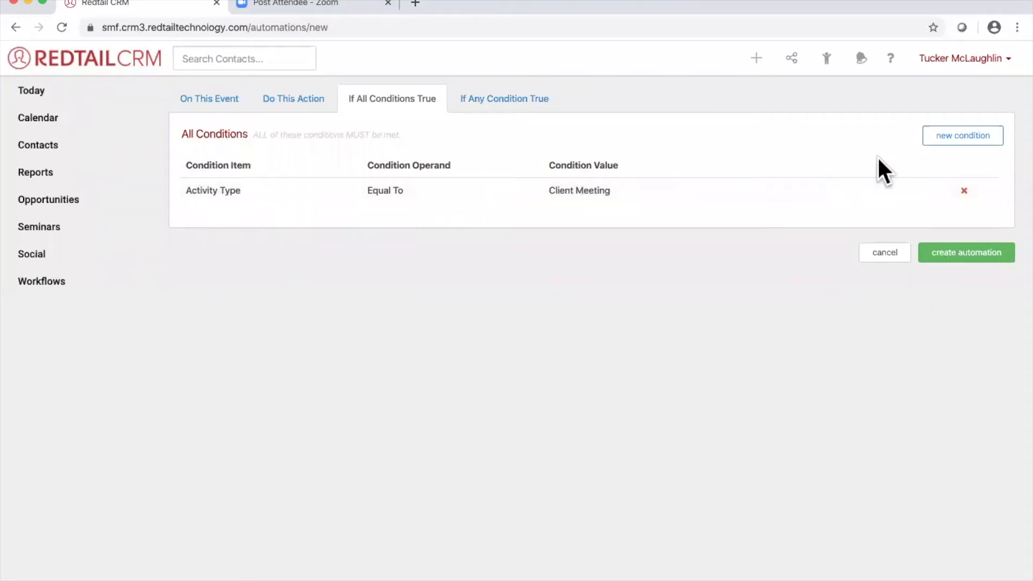
{"action": "left_click", "coordinate": [956, 138]}
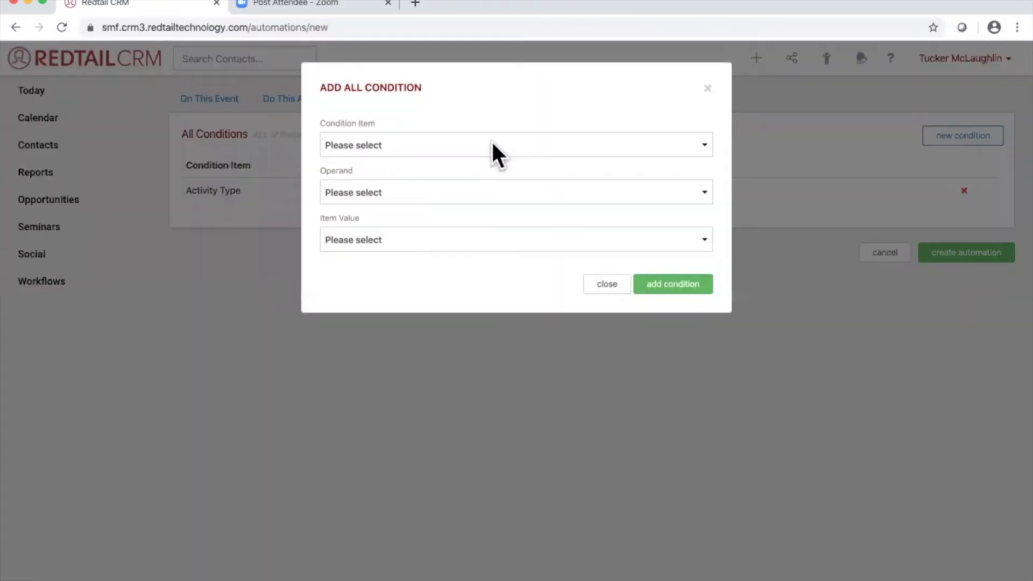
{"action": "left_click", "coordinate": [475, 144]}
{"action": "left_click", "coordinate": [476, 156]}
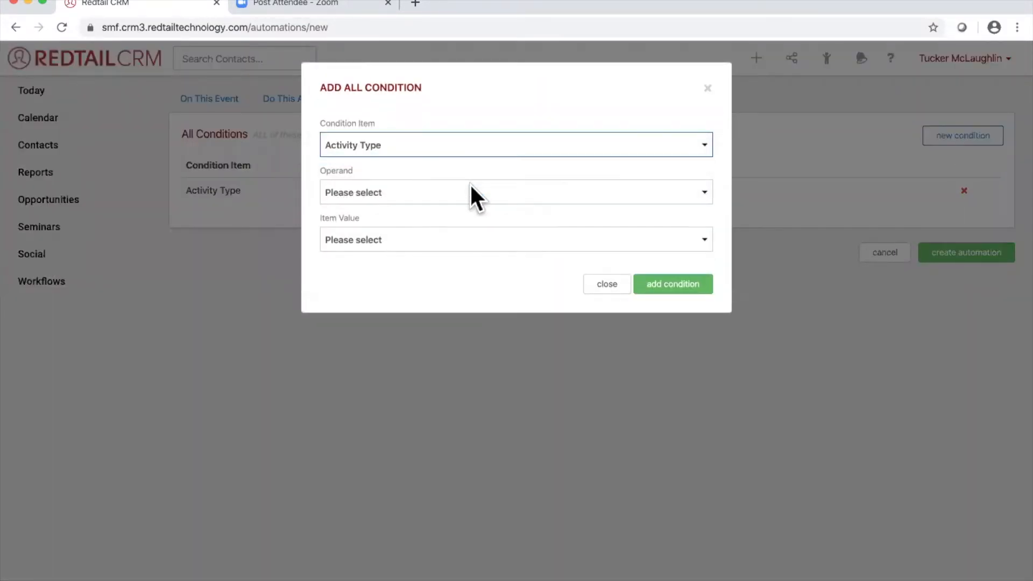
{"action": "left_click", "coordinate": [470, 189]}
{"action": "left_click", "coordinate": [470, 204]}
{"action": "left_click", "coordinate": [459, 239]}
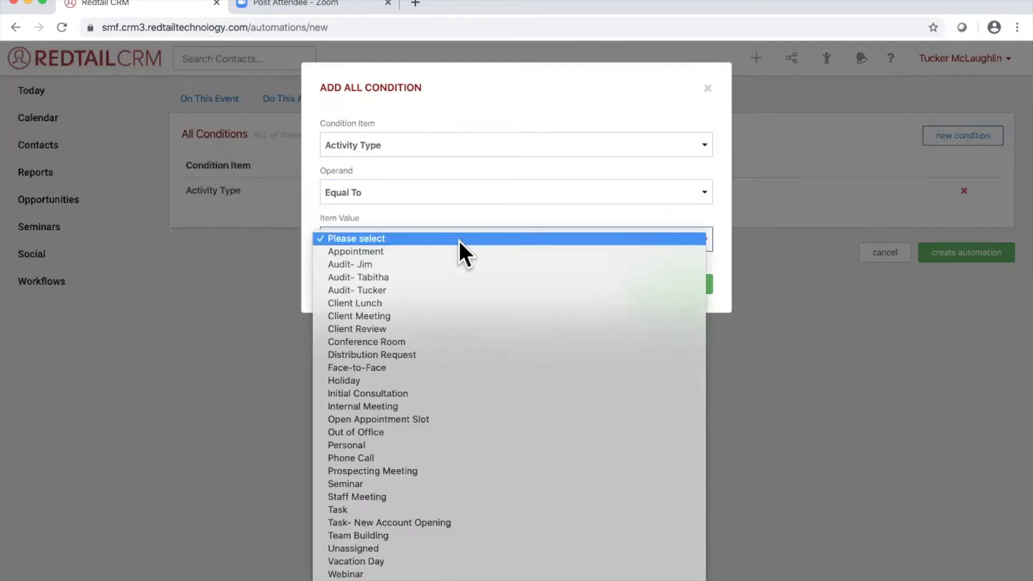
{"action": "left_click", "coordinate": [450, 329]}
{"action": "left_click", "coordinate": [681, 285]}
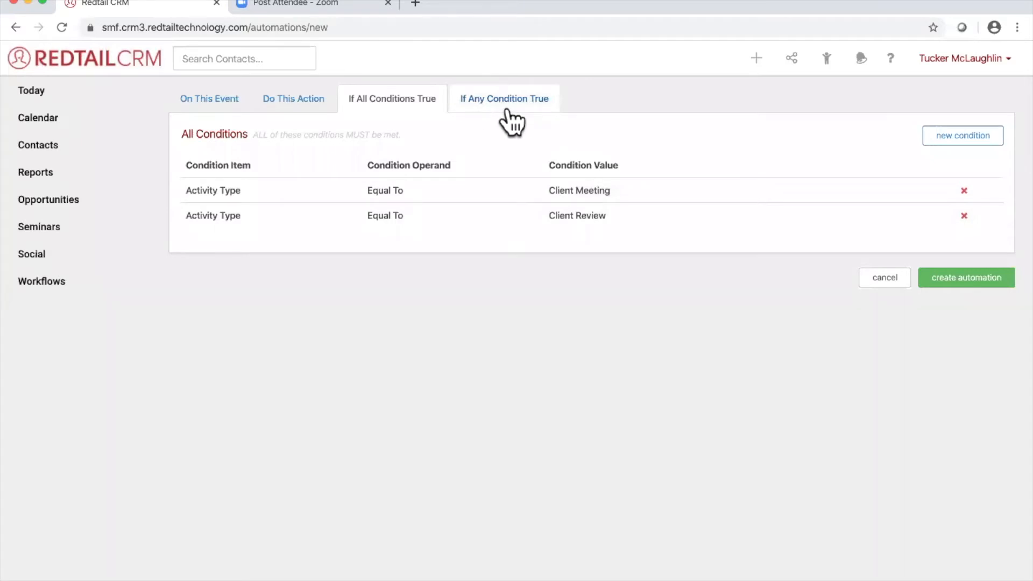
- Remove both all-true conditions and add an any-true condition instead: Activity Type Equal To Client Meeting
{"action": "left_click", "coordinate": [963, 216]}
{"action": "left_click", "coordinate": [963, 191]}
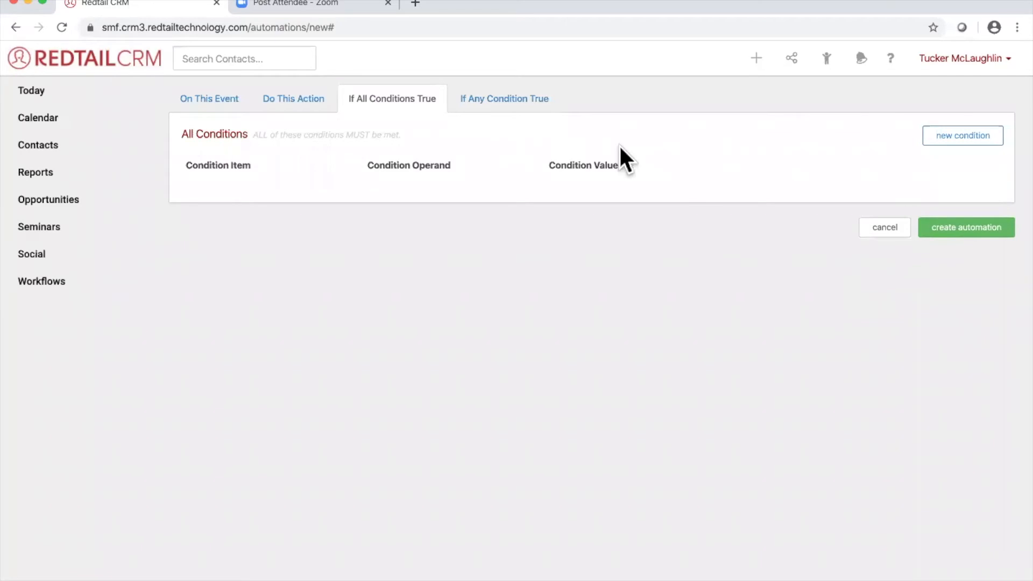
{"action": "left_click", "coordinate": [513, 103]}
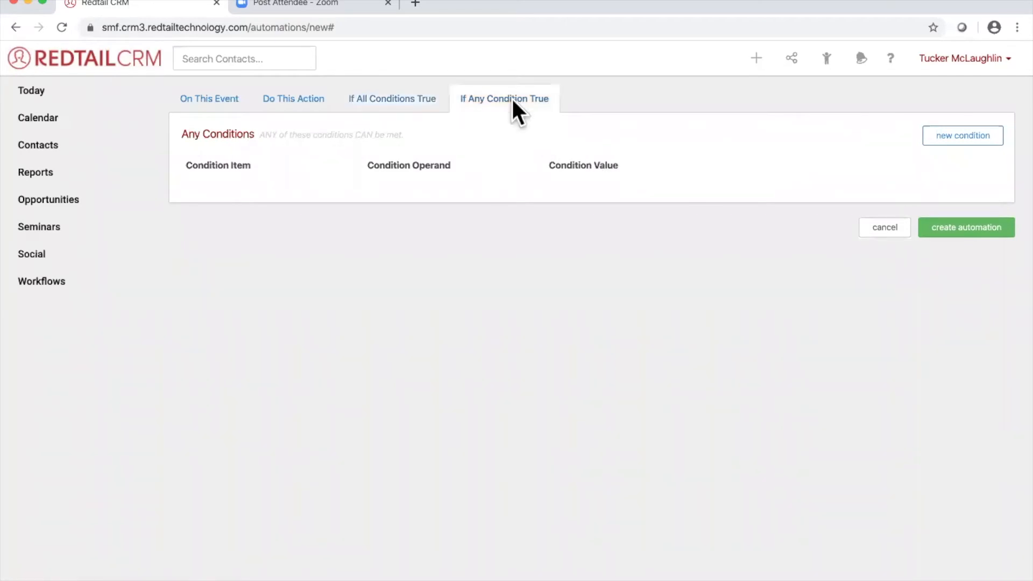
{"action": "left_click", "coordinate": [957, 134]}
{"action": "left_click", "coordinate": [414, 141]}
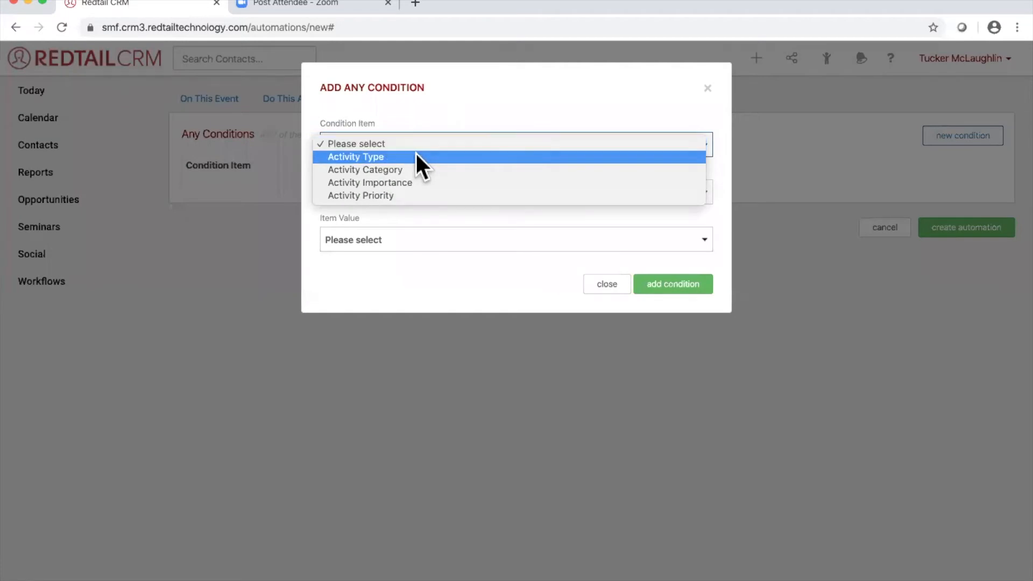
{"action": "left_click", "coordinate": [415, 153]}
{"action": "left_click", "coordinate": [415, 189]}
{"action": "left_click", "coordinate": [417, 203]}
{"action": "left_click", "coordinate": [413, 240]}
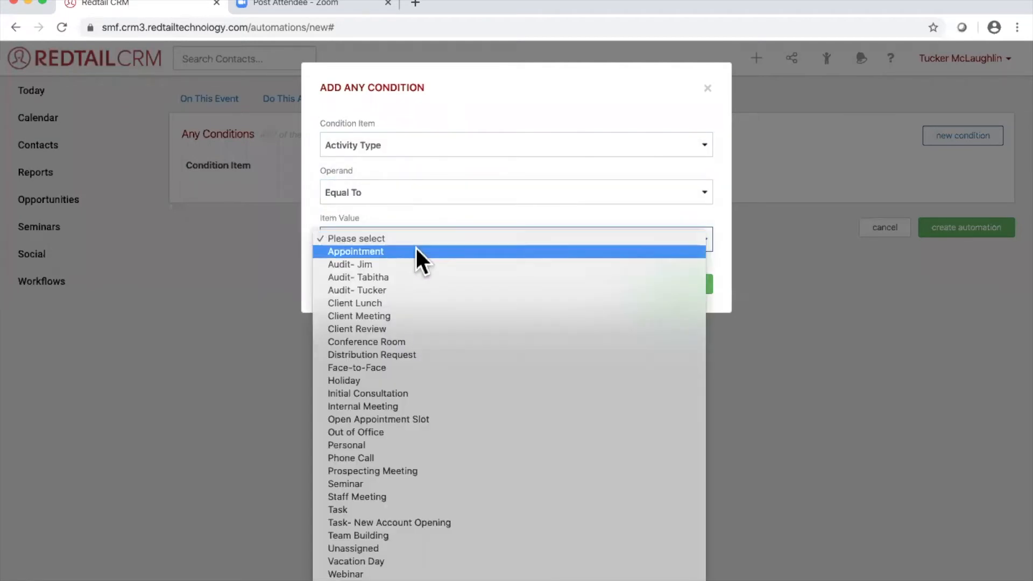
{"action": "left_click", "coordinate": [425, 316]}
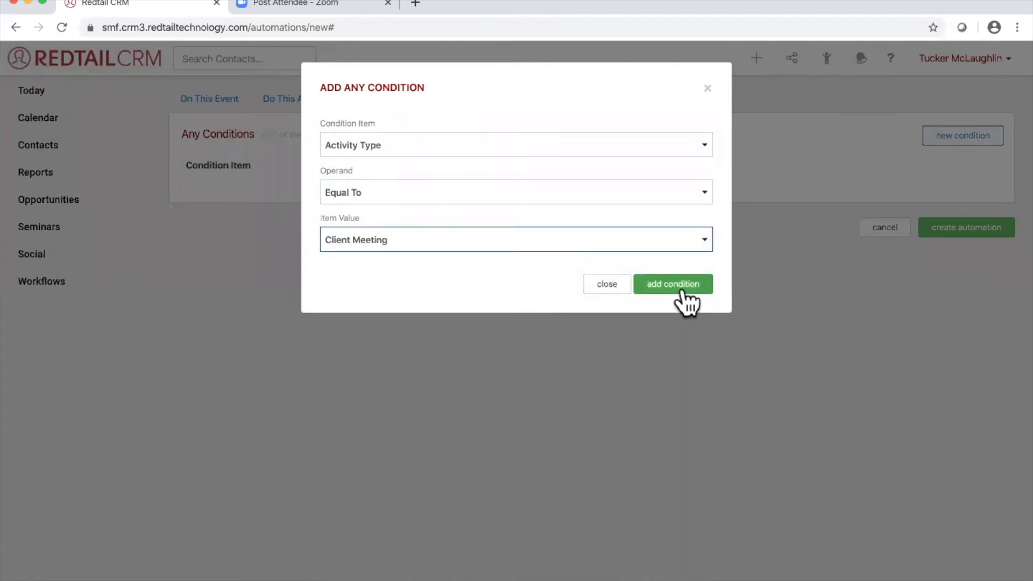
{"action": "left_click", "coordinate": [680, 286]}
- Add a second any-true condition: Activity Type Equal To Client Review
{"action": "left_click", "coordinate": [975, 140]}
{"action": "left_click", "coordinate": [477, 146]}
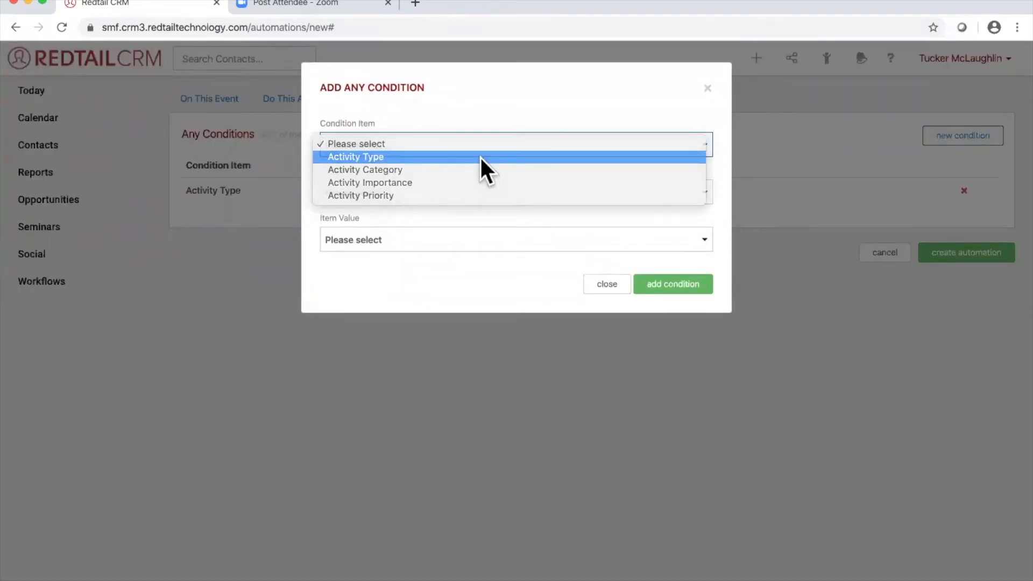
{"action": "left_click", "coordinate": [481, 157]}
{"action": "left_click", "coordinate": [459, 192]}
{"action": "left_click", "coordinate": [461, 202]}
{"action": "left_click", "coordinate": [452, 238]}
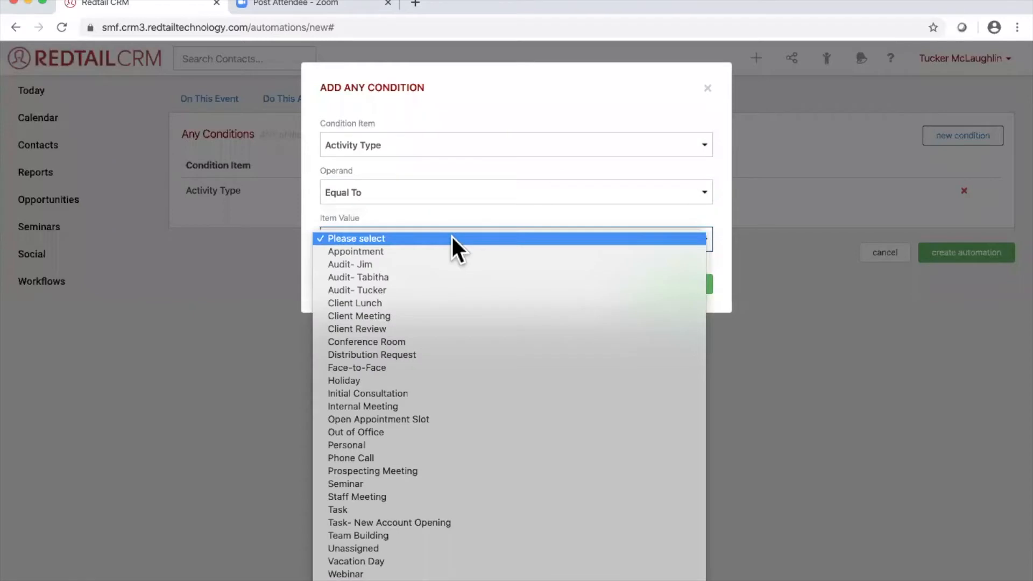
{"action": "left_click", "coordinate": [440, 331]}
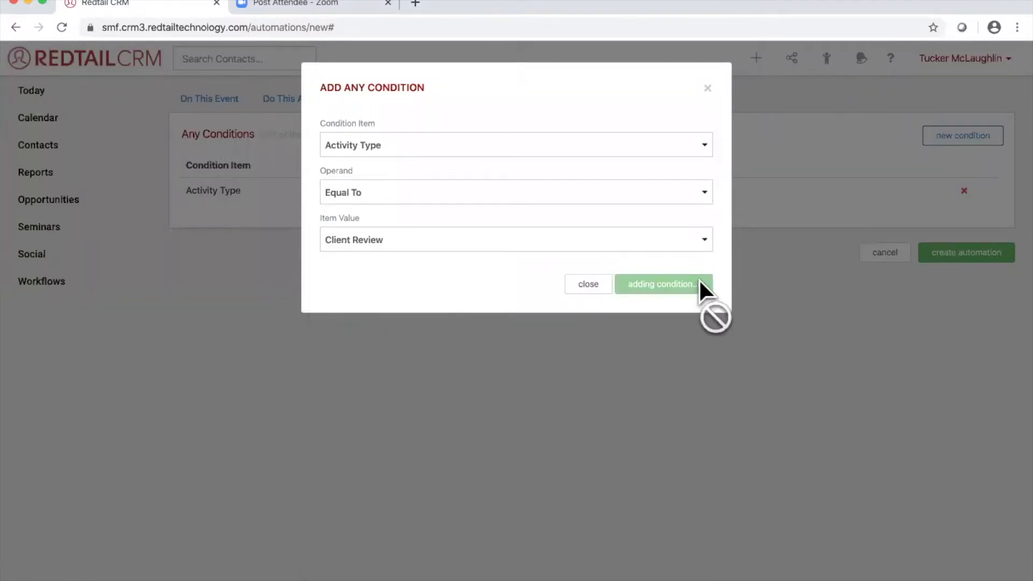
{"action": "left_click", "coordinate": [699, 281]}
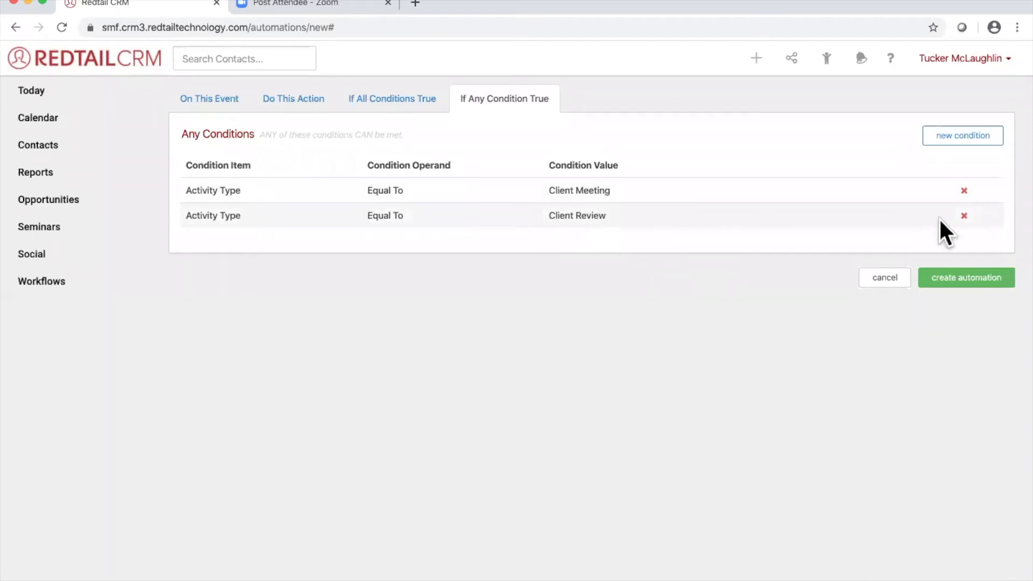
- Remove both any-true conditions and add an all-true condition instead: Activity Type Equal To Client Meeting
{"action": "left_click", "coordinate": [964, 215]}
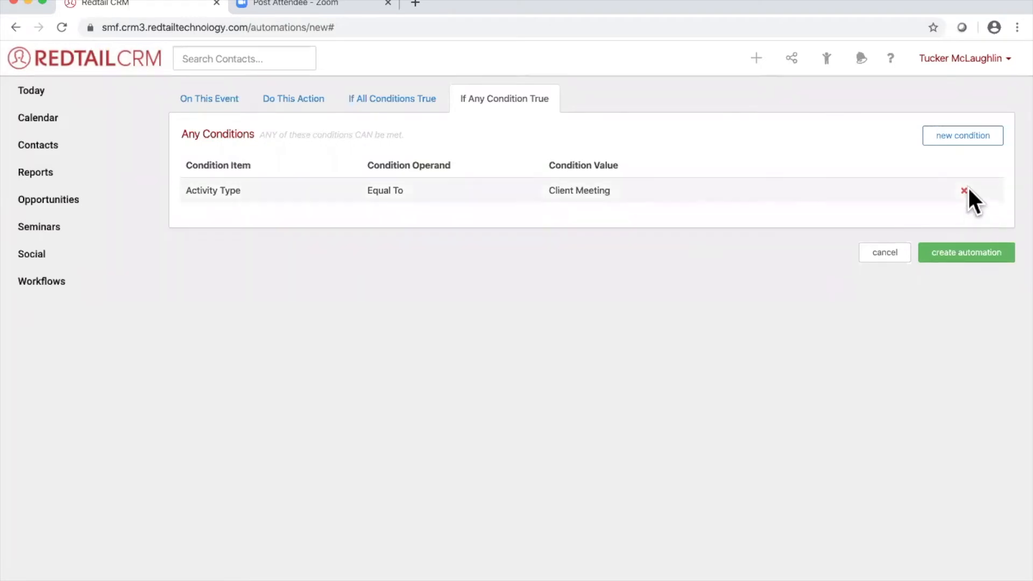
{"action": "left_click", "coordinate": [964, 191]}
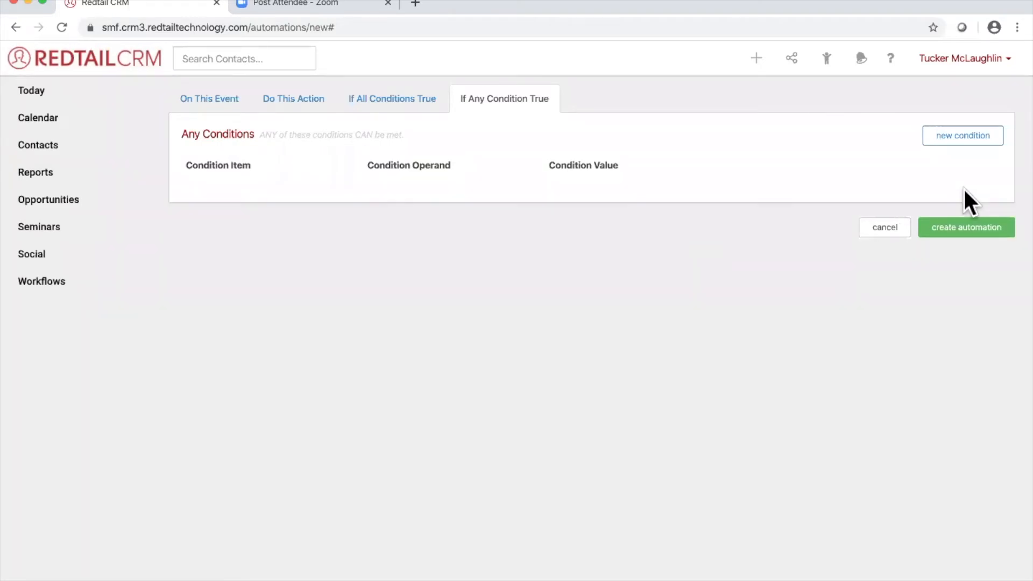
{"action": "left_click", "coordinate": [425, 92]}
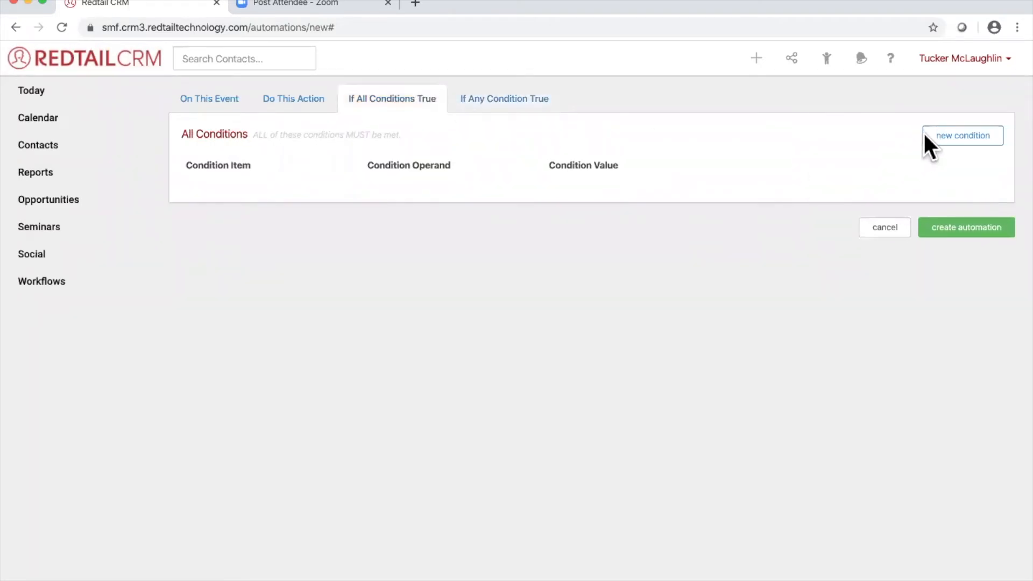
{"action": "left_click", "coordinate": [948, 139]}
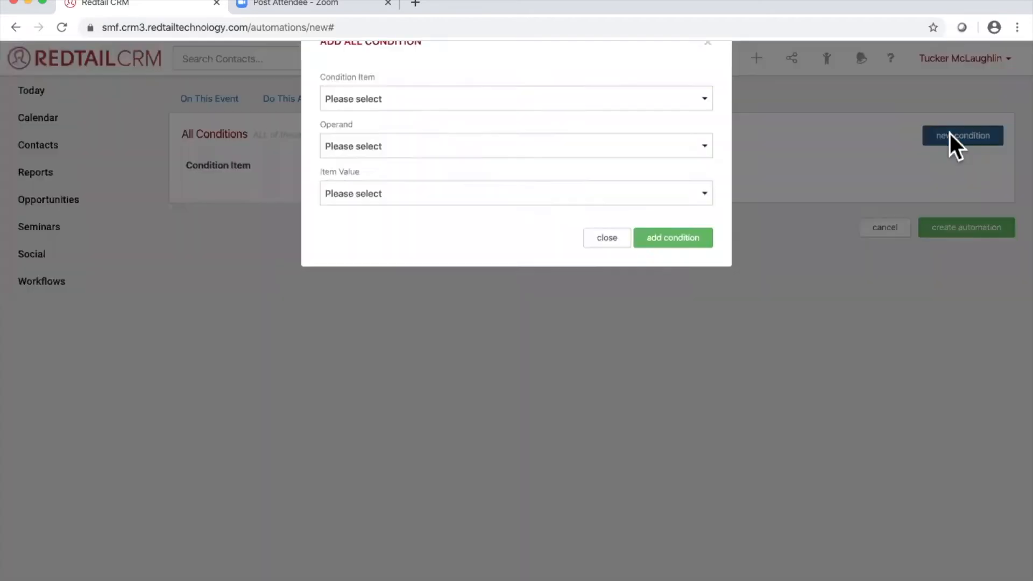
{"action": "left_click", "coordinate": [495, 144]}
{"action": "left_click", "coordinate": [492, 156]}
{"action": "left_click", "coordinate": [468, 191]}
{"action": "left_click", "coordinate": [468, 201]}
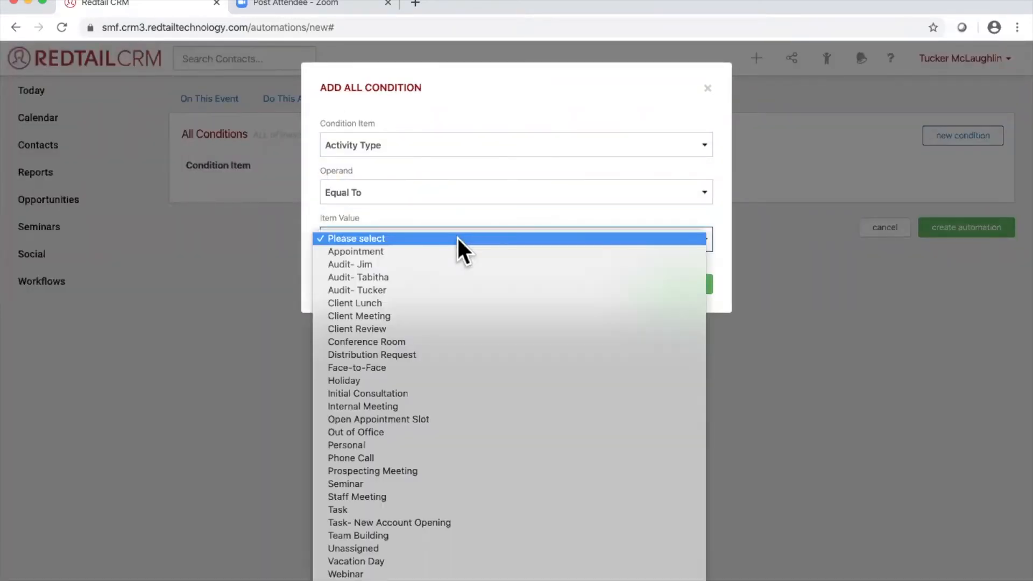
{"action": "left_click", "coordinate": [442, 318]}
{"action": "left_click", "coordinate": [687, 292]}
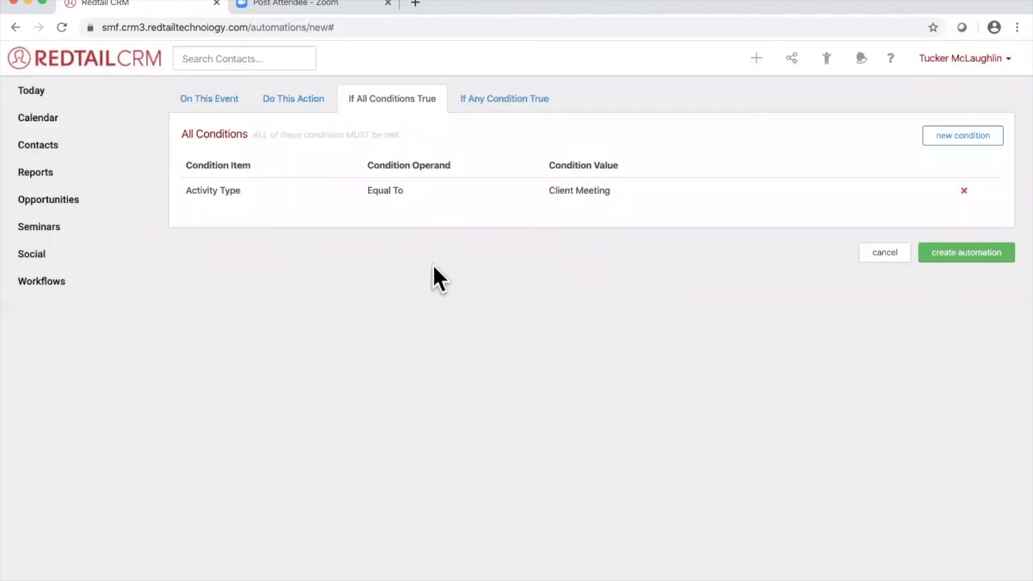
- Review the automation's trigger event, action and required condition, and create the automation
{"action": "left_click", "coordinate": [222, 102]}
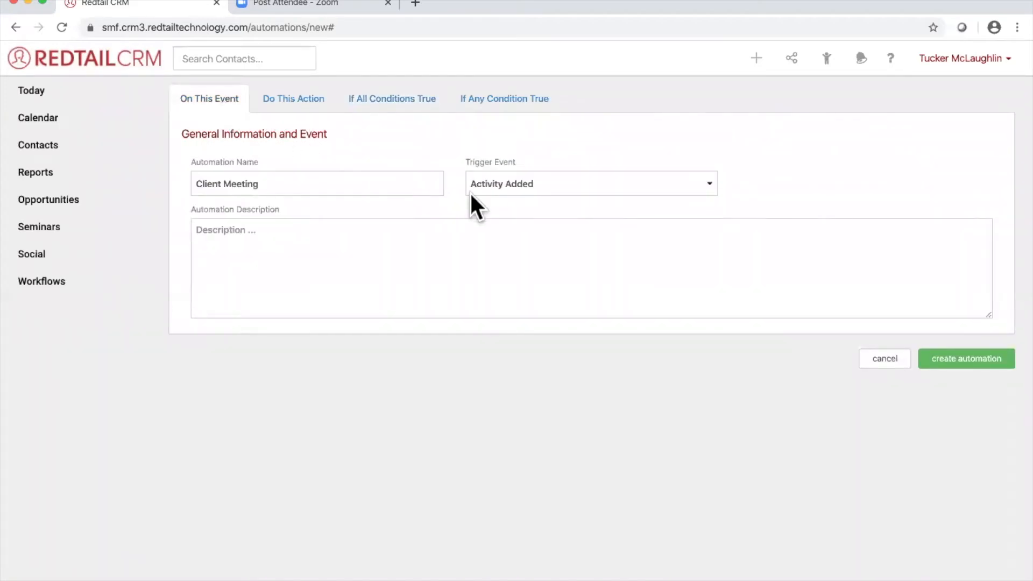
{"action": "left_click", "coordinate": [304, 108]}
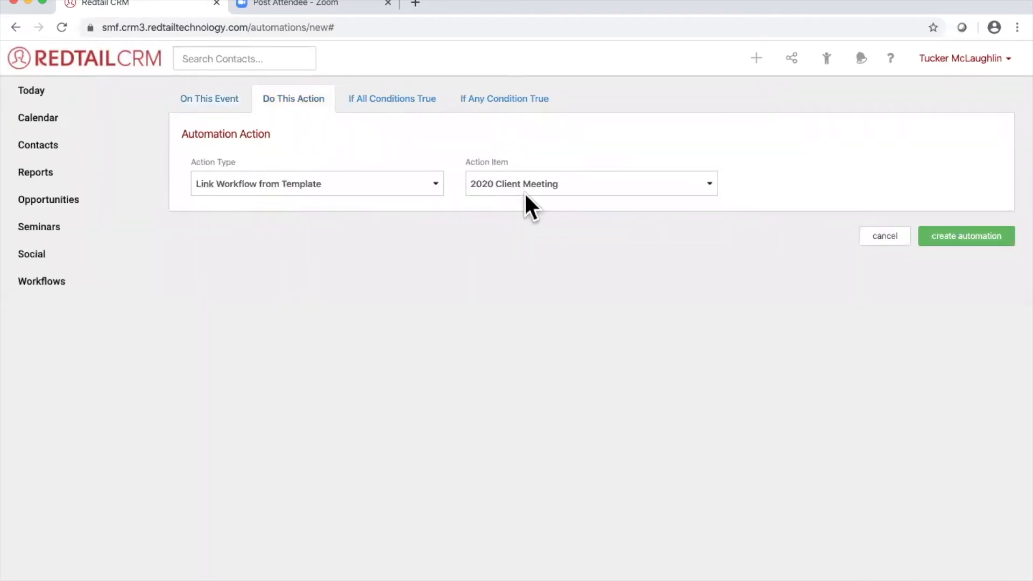
{"action": "left_click", "coordinate": [394, 102]}
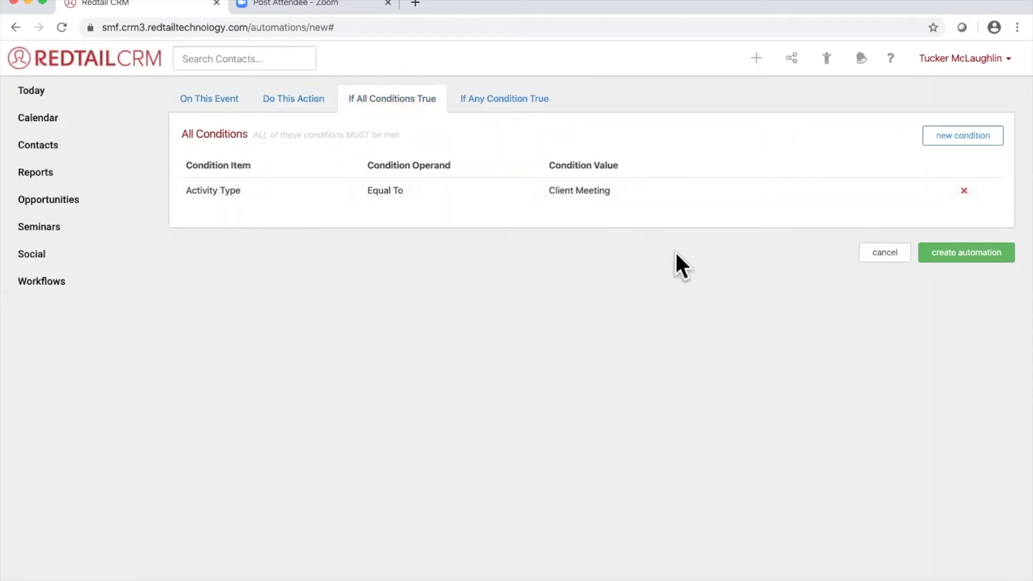
{"action": "left_click", "coordinate": [992, 254]}
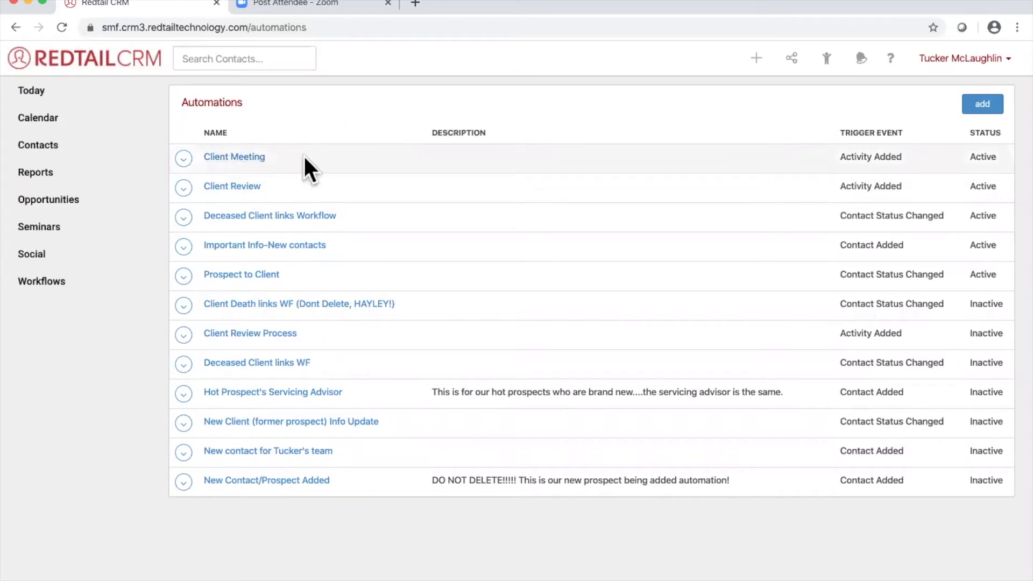
- Open the contact record of the client who is host at Tool Time and start a new activity for that client
{"action": "left_click", "coordinate": [828, 62]}
{"action": "left_click", "coordinate": [742, 174]}
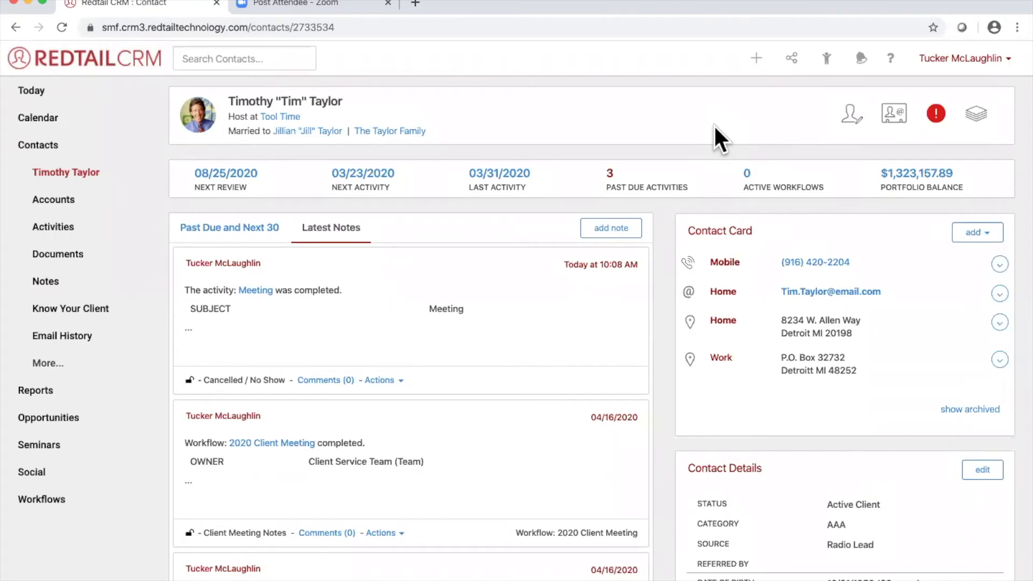
{"action": "left_click", "coordinate": [757, 58]}
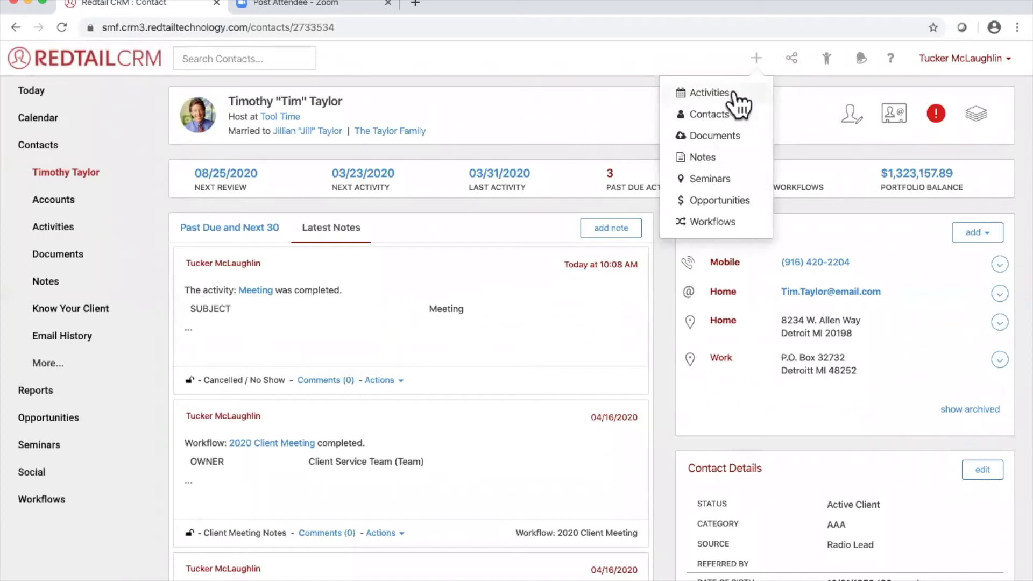
{"action": "left_click", "coordinate": [735, 96]}
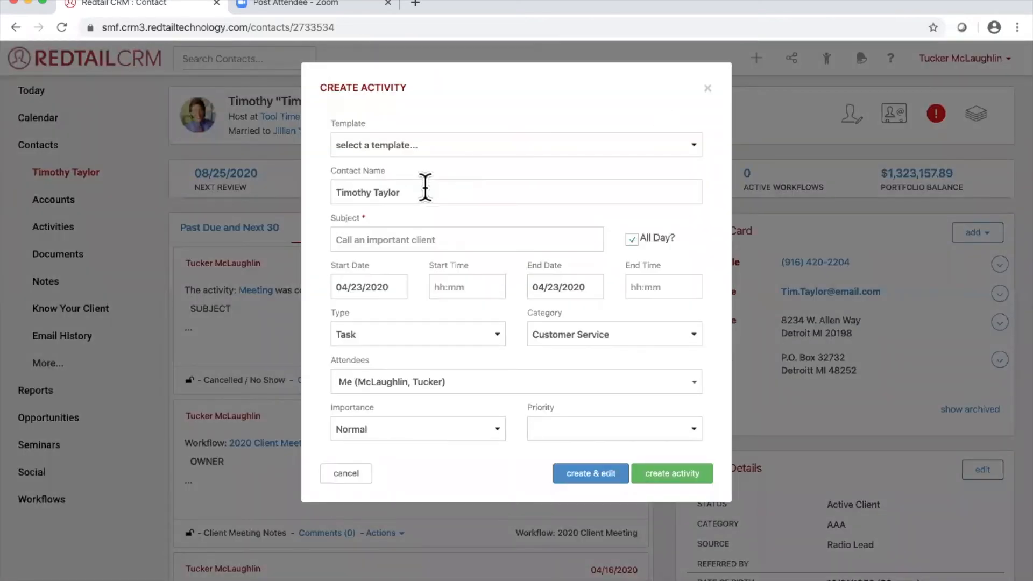
- Give the activity the subject Client Meeting with the client's first name, and set its type to Client Meeting
{"action": "left_click", "coordinate": [404, 239]}
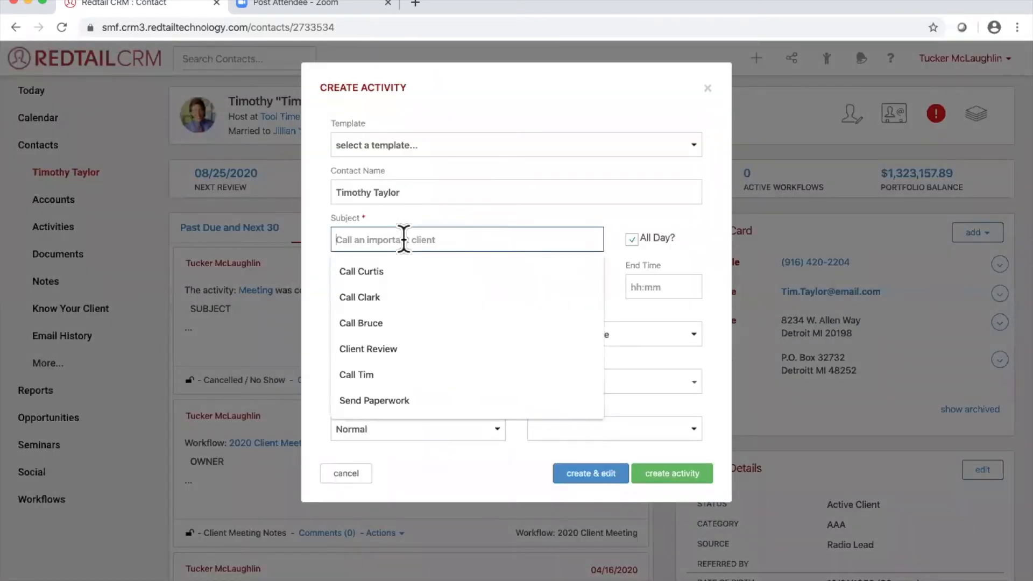
{"action": "type", "text": "Client Meeting with Tim"}
{"action": "left_click", "coordinate": [431, 334]}
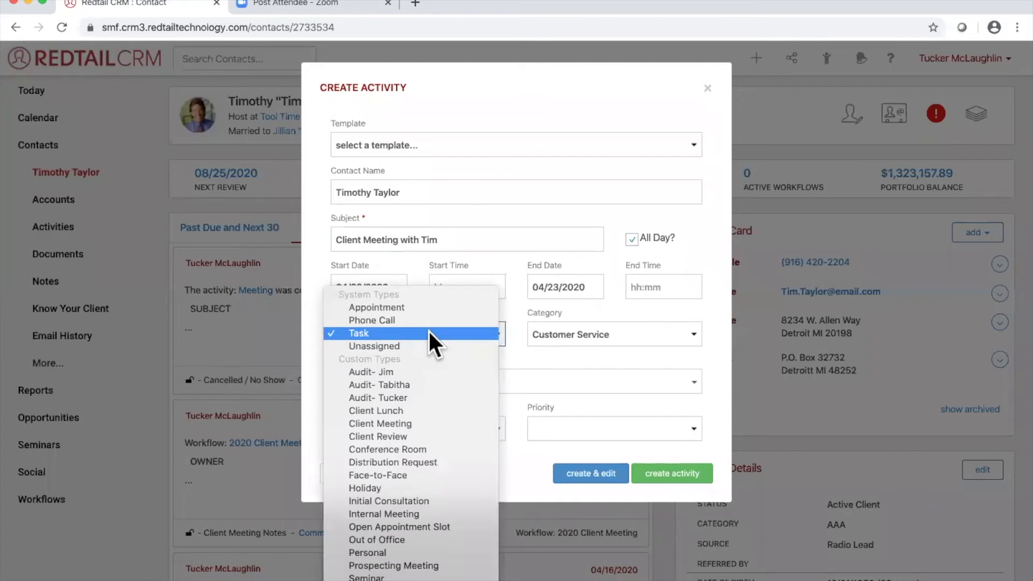
{"action": "left_click", "coordinate": [437, 425]}
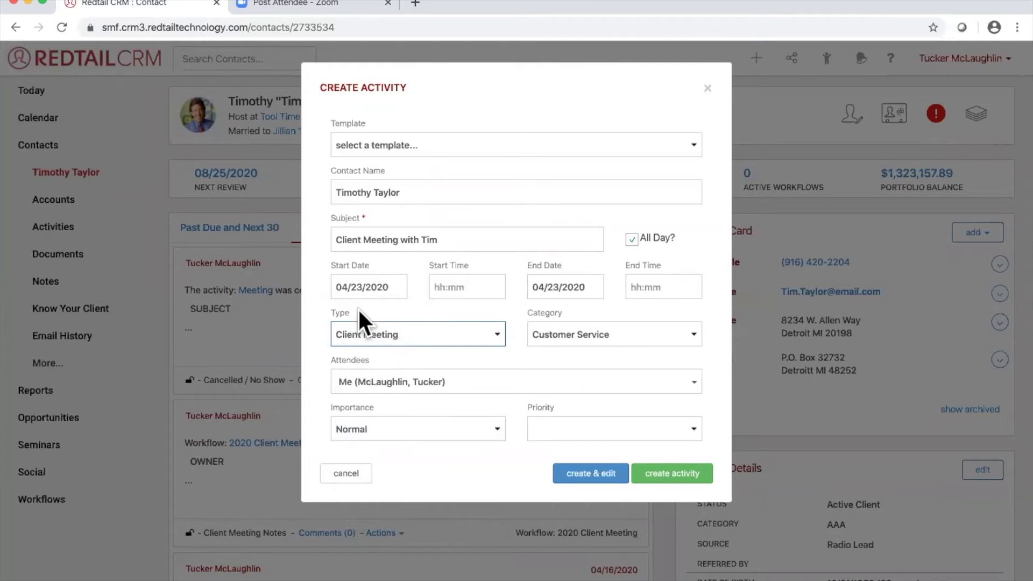
- Schedule the activity for 05/06/2020 starting at 10:00am, with the all-day option turned off
{"action": "left_click", "coordinate": [370, 286]}
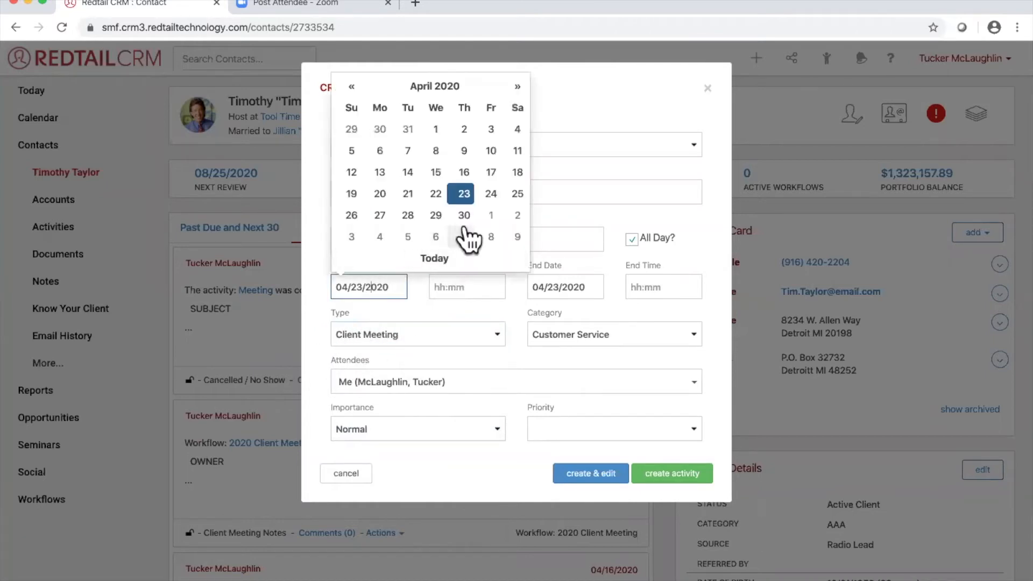
{"action": "left_click", "coordinate": [436, 215]}
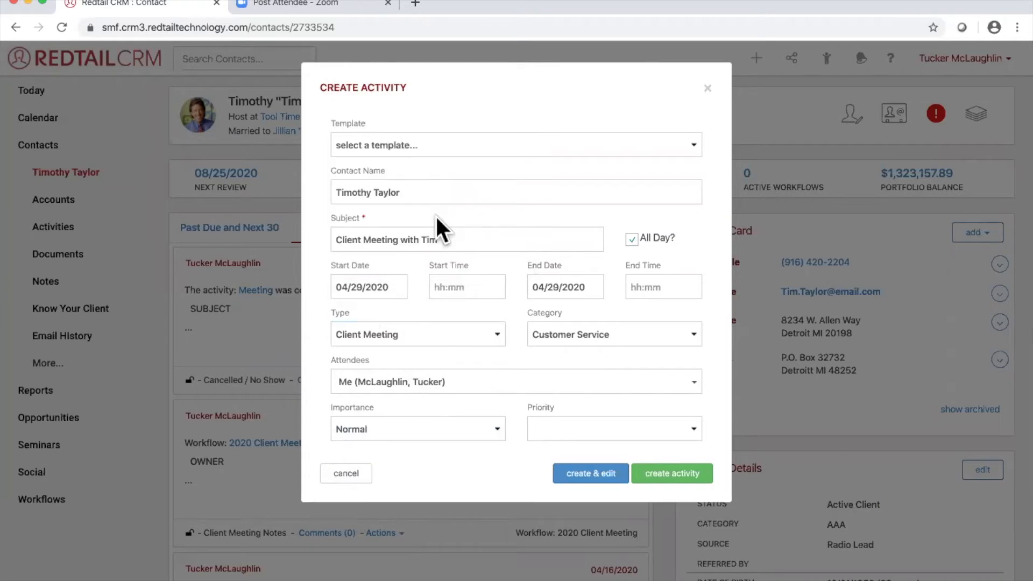
{"action": "left_click", "coordinate": [383, 280]}
{"action": "left_click", "coordinate": [438, 249]}
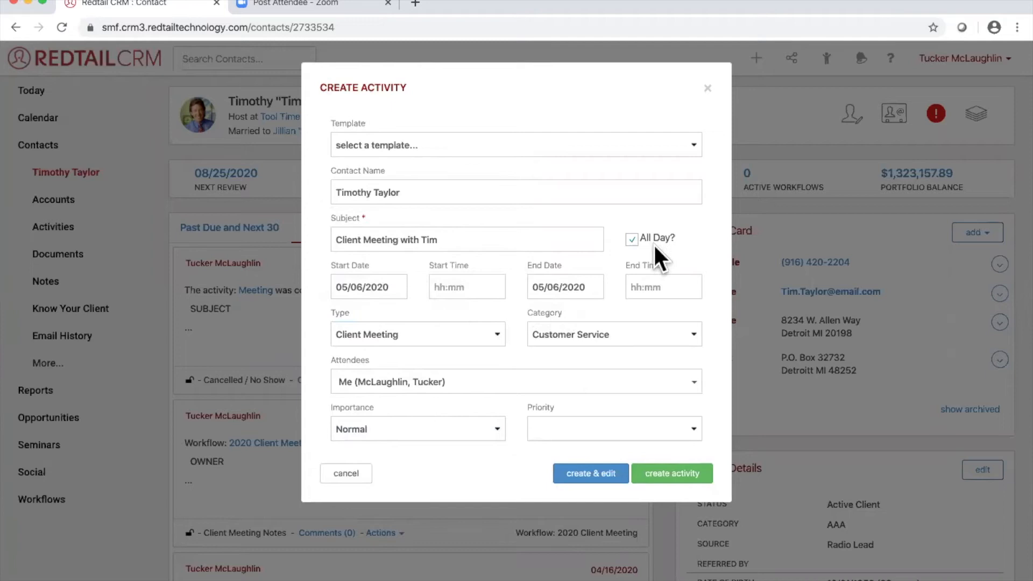
{"action": "left_click", "coordinate": [632, 239]}
{"action": "left_click", "coordinate": [452, 287]}
{"action": "scroll", "coordinate": [454, 338], "scroll_direction": "up", "scroll_amount": 2}
{"action": "left_click", "coordinate": [469, 339]}
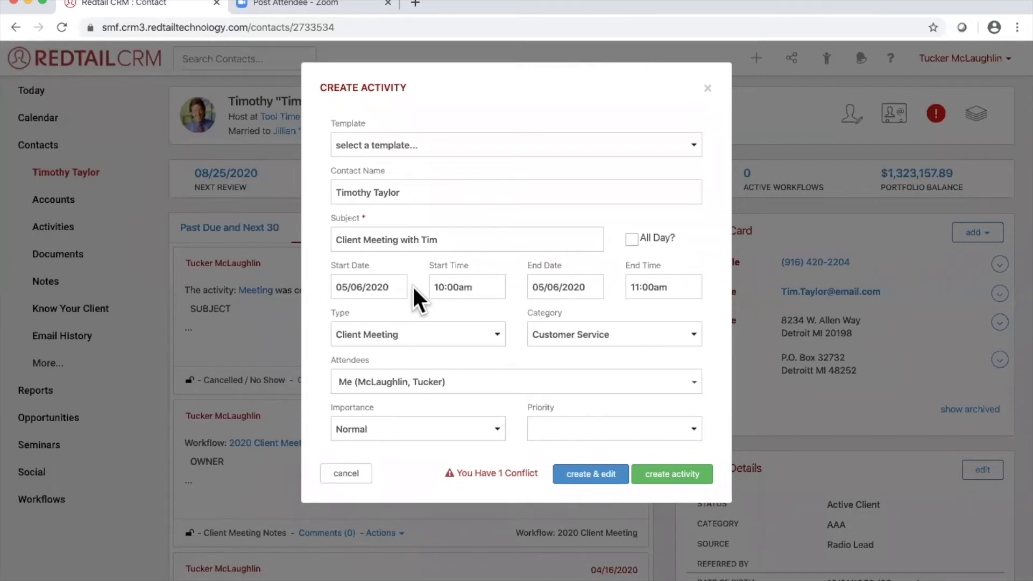
- Create the client meeting activity and show the client's past-due and next-30-day activities
{"action": "left_click", "coordinate": [678, 480]}
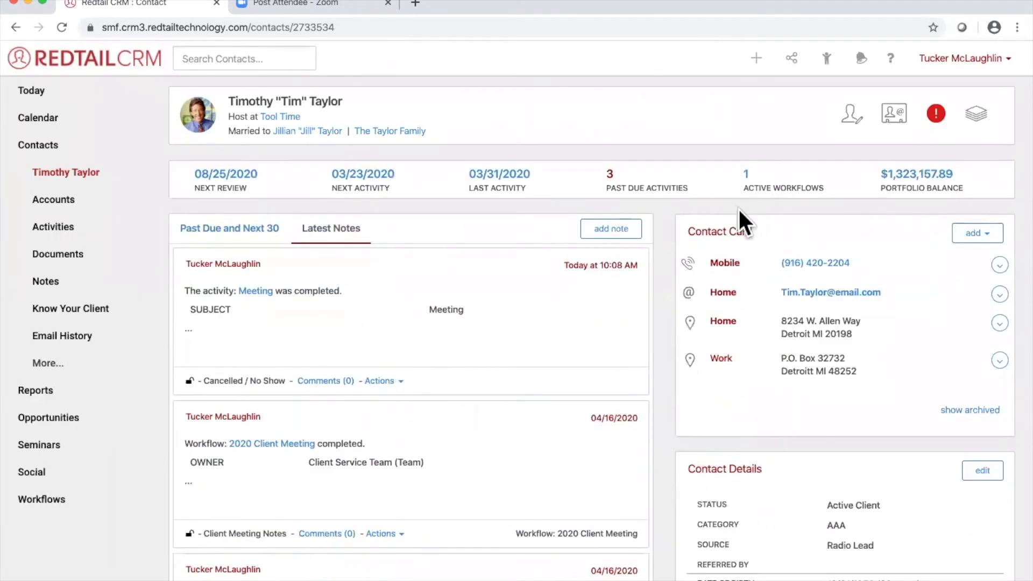
{"action": "left_click", "coordinate": [212, 221]}
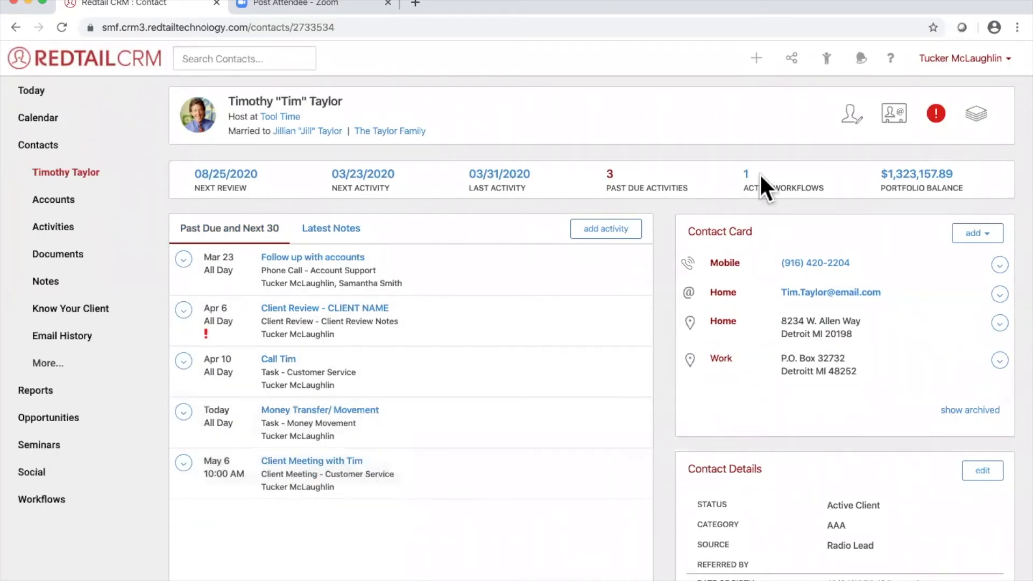
- Examine the client's active 2020 Client Meeting workflow, including its target date, step due dates and workflow settings
{"action": "left_click", "coordinate": [745, 175]}
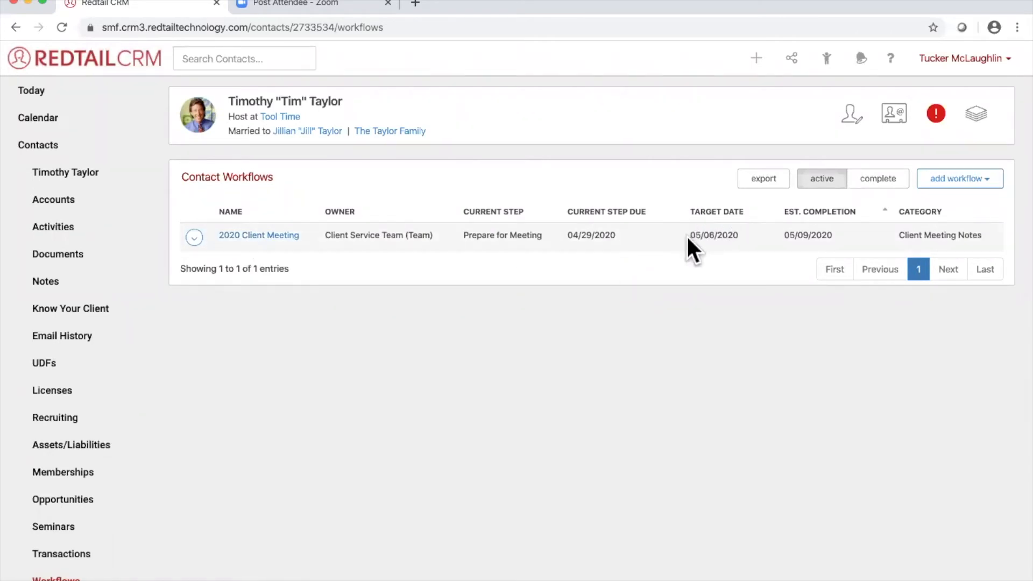
{"action": "left_click_drag", "start_coordinate": [687, 235], "coordinate": [739, 237]}
{"action": "left_click_drag", "start_coordinate": [568, 235], "coordinate": [613, 239]}
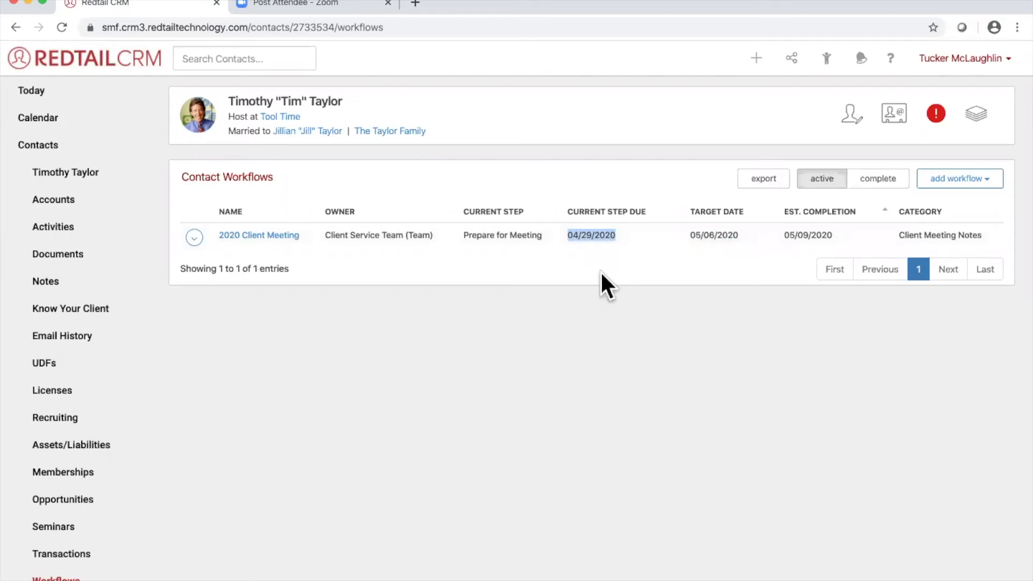
{"action": "left_click", "coordinate": [242, 239]}
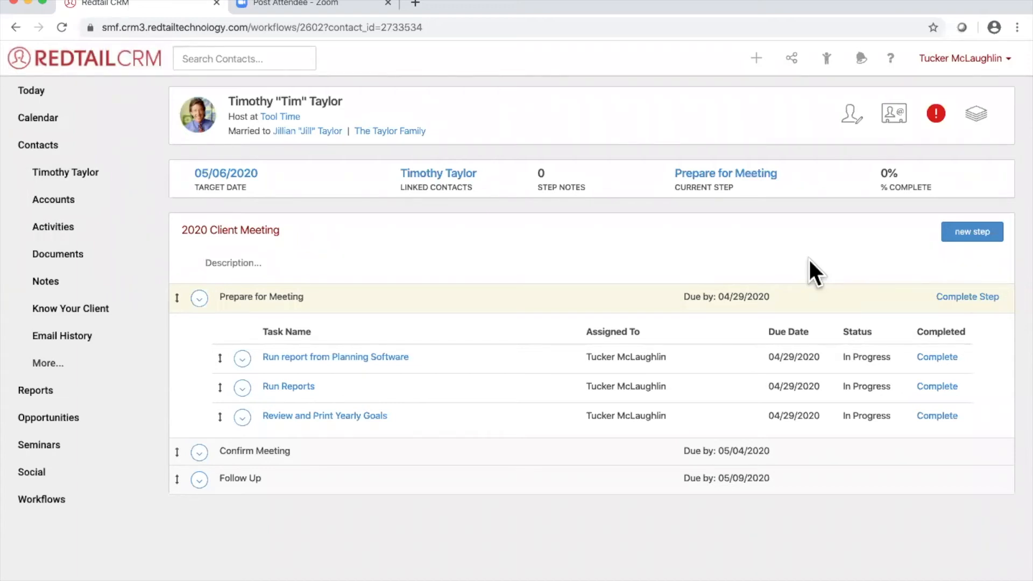
{"action": "left_click", "coordinate": [223, 176]}
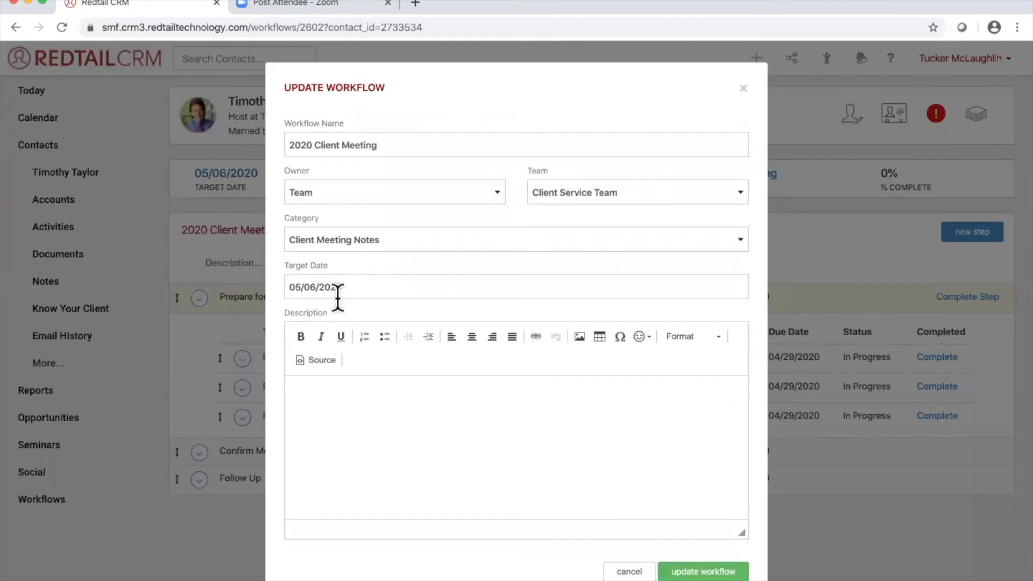
{"action": "left_click", "coordinate": [743, 91]}
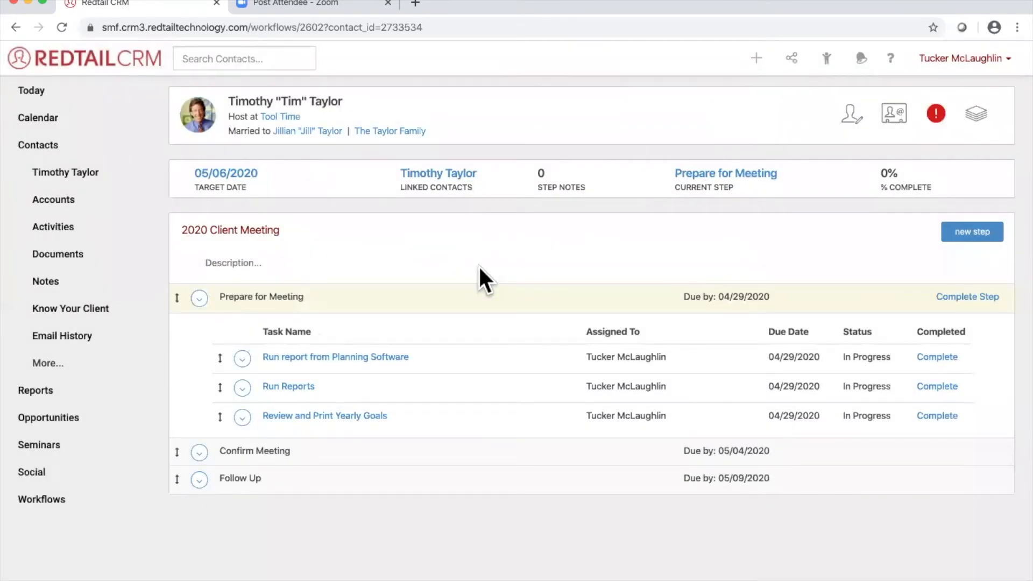
- Reschedule the client's May 6 Client Meeting activity to 05/12/2020 and save the change
{"action": "left_click", "coordinate": [95, 175]}
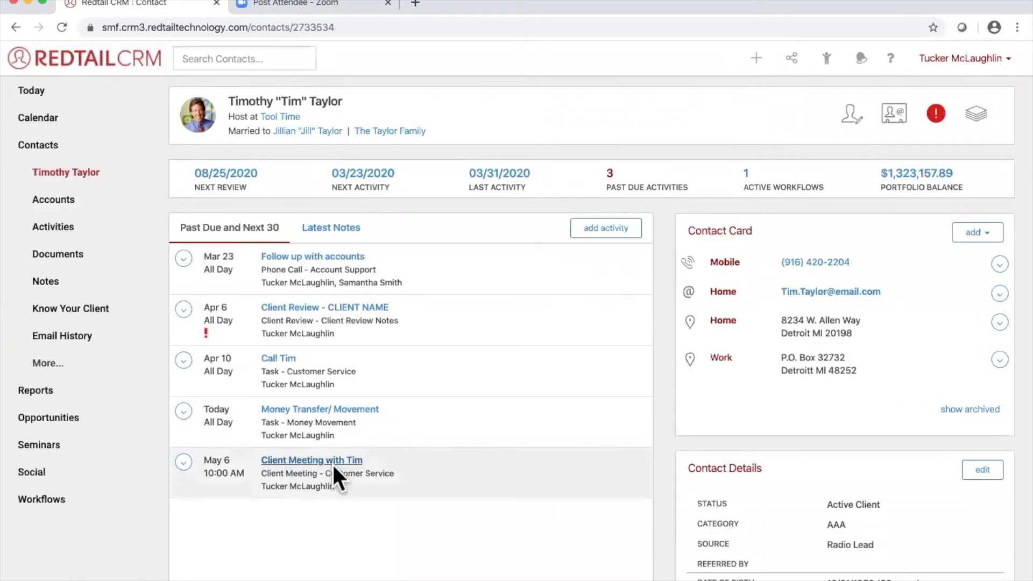
{"action": "left_click", "coordinate": [319, 463]}
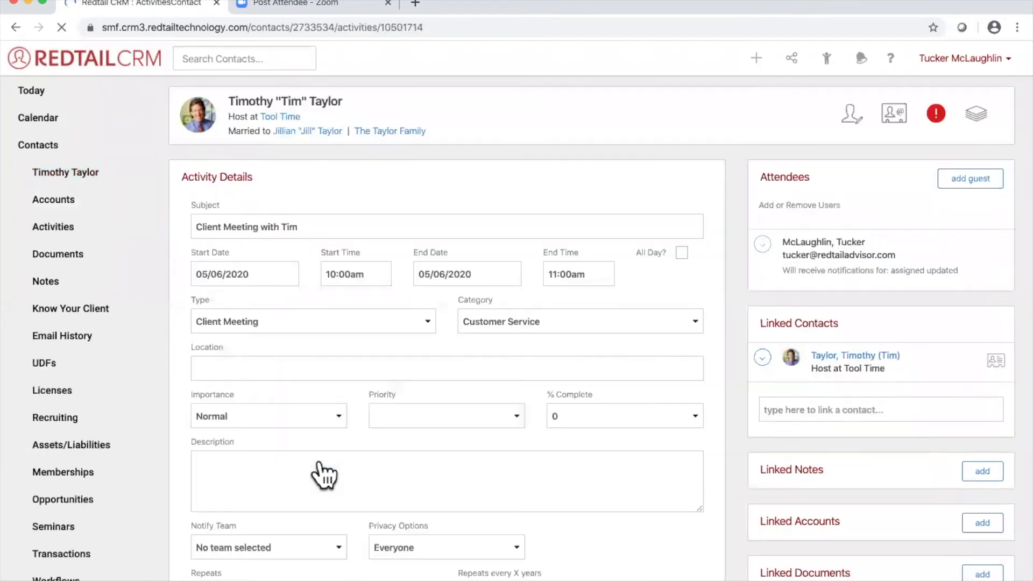
{"action": "left_click", "coordinate": [232, 274]}
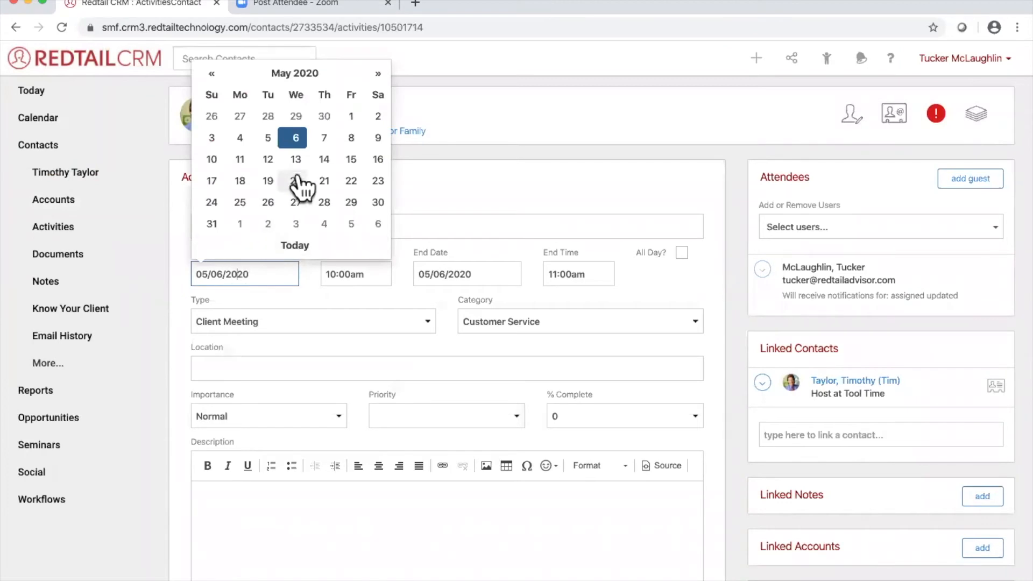
{"action": "left_click", "coordinate": [267, 160]}
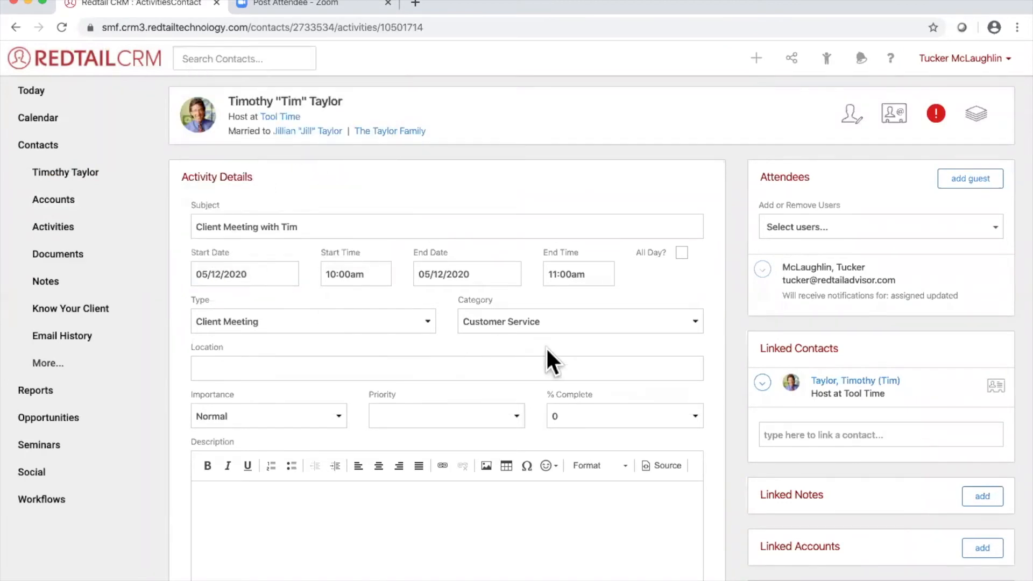
{"action": "scroll", "coordinate": [719, 357], "scroll_direction": "down", "scroll_amount": 5}
{"action": "left_click", "coordinate": [678, 465]}
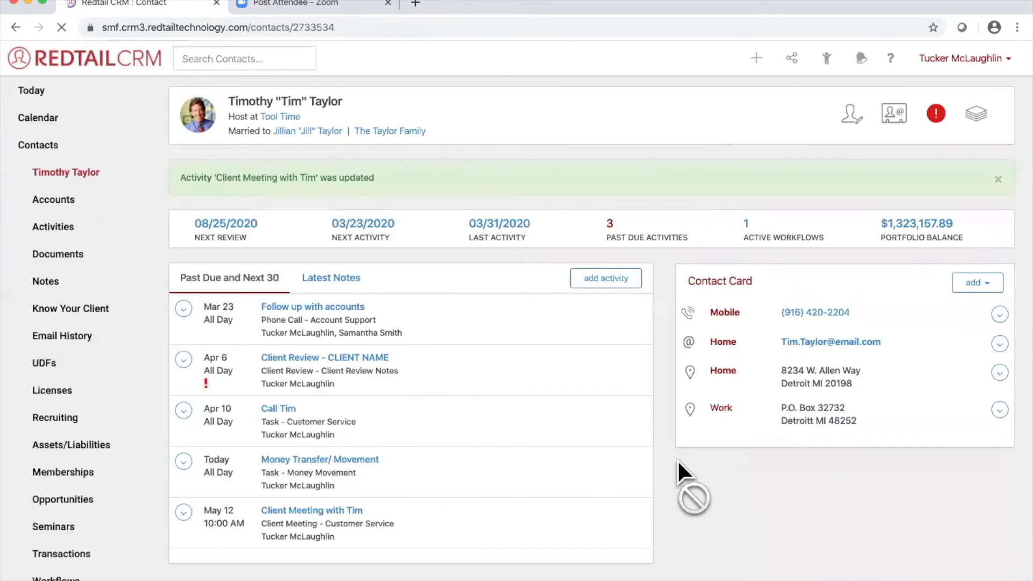
- Check the target date of the client's active 2020 Client Meeting workflow against the rescheduled meeting
{"action": "left_click", "coordinate": [747, 226]}
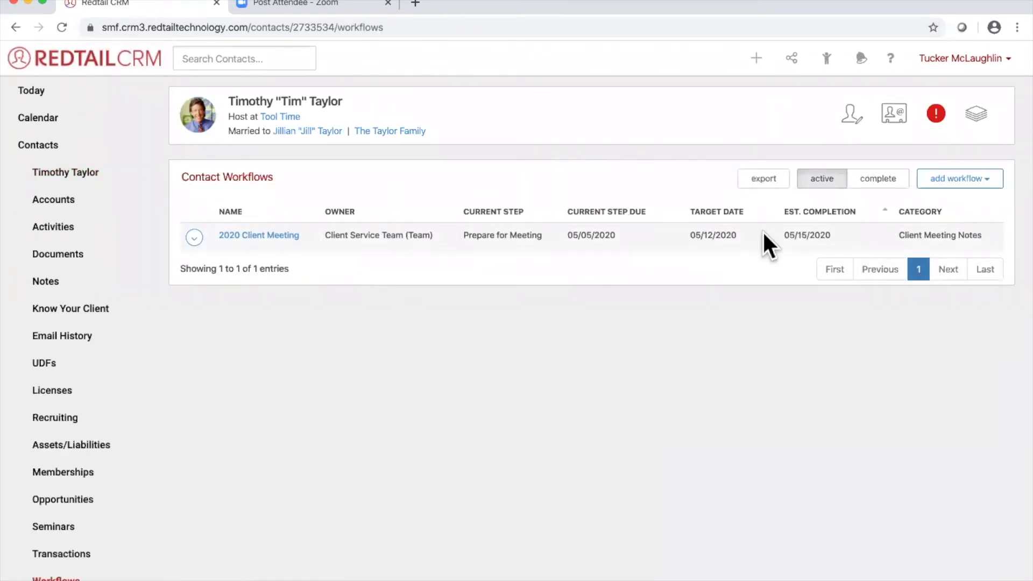
{"action": "left_click_drag", "start_coordinate": [685, 235], "coordinate": [746, 232]}
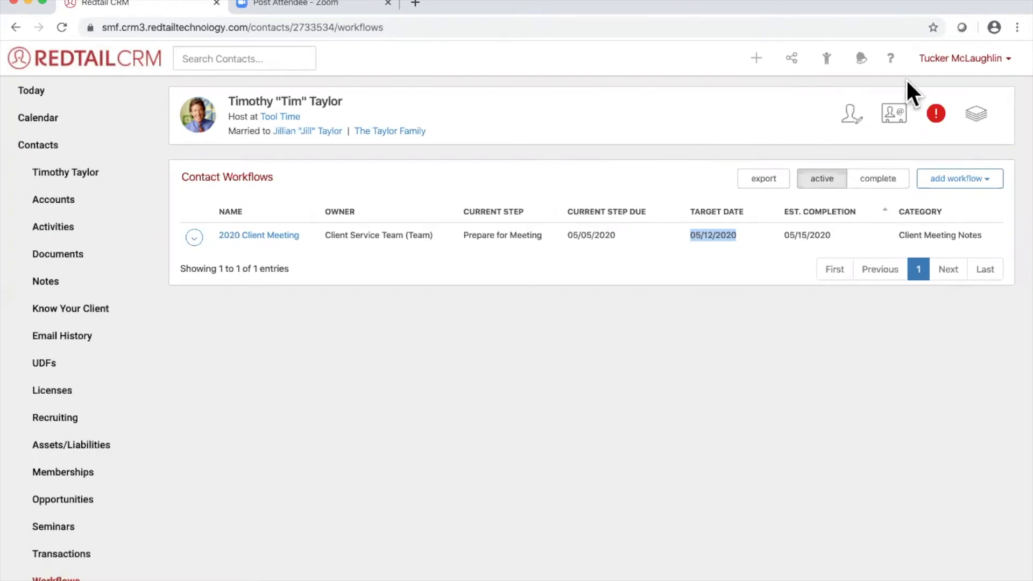
- Open the automation templates in the account management settings and start a new automation
{"action": "left_click", "coordinate": [947, 60]}
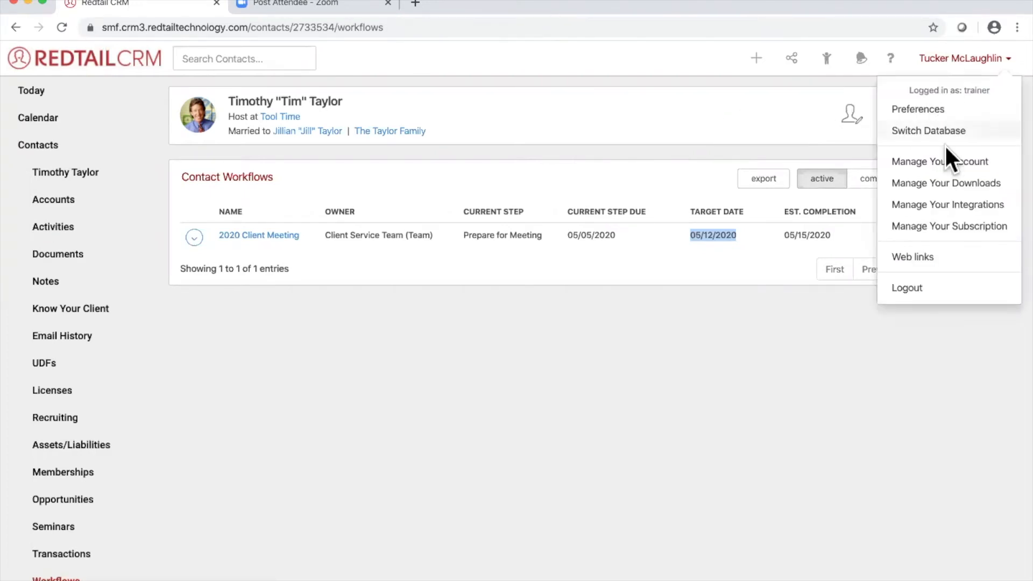
{"action": "left_click", "coordinate": [946, 164]}
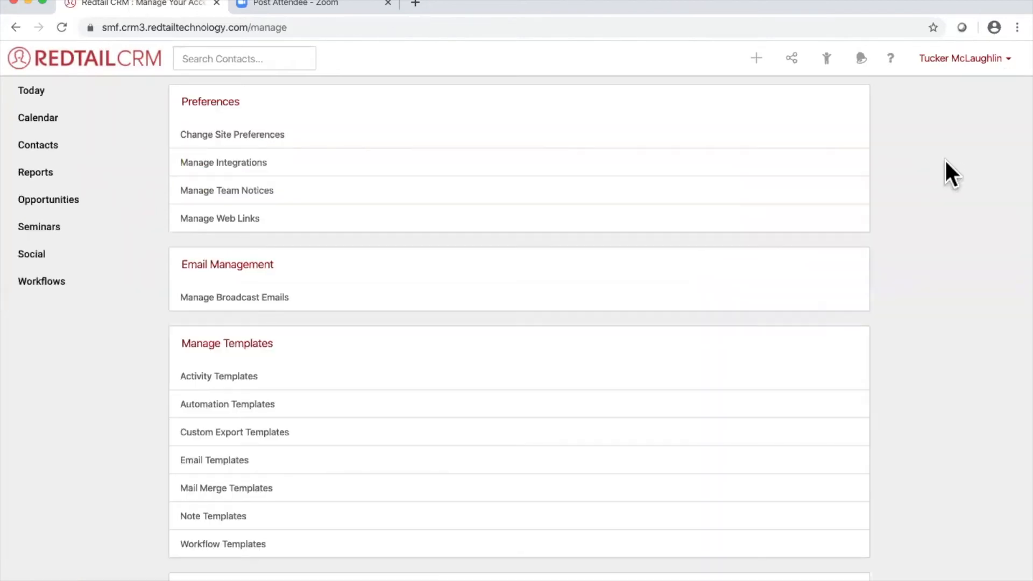
{"action": "left_click", "coordinate": [235, 409]}
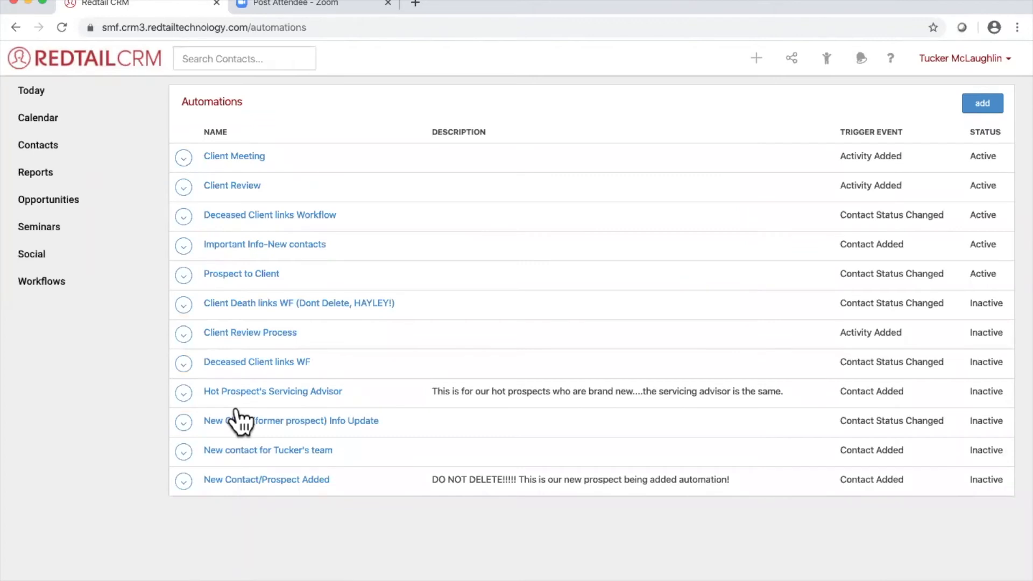
{"action": "left_click", "coordinate": [977, 107]}
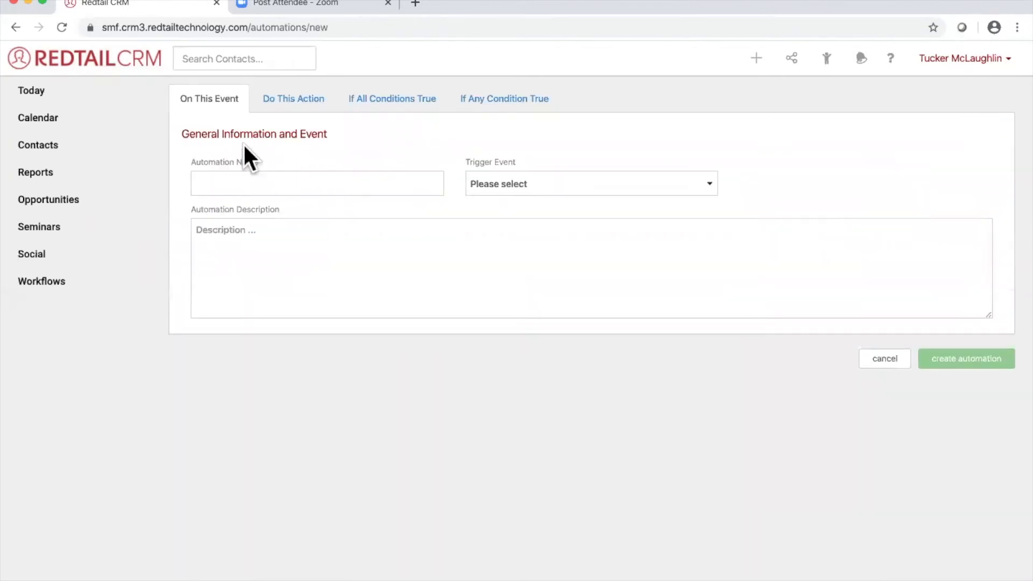
- Name the automation Address Change and set its trigger event to Contact Address Changed
{"action": "left_click", "coordinate": [238, 183]}
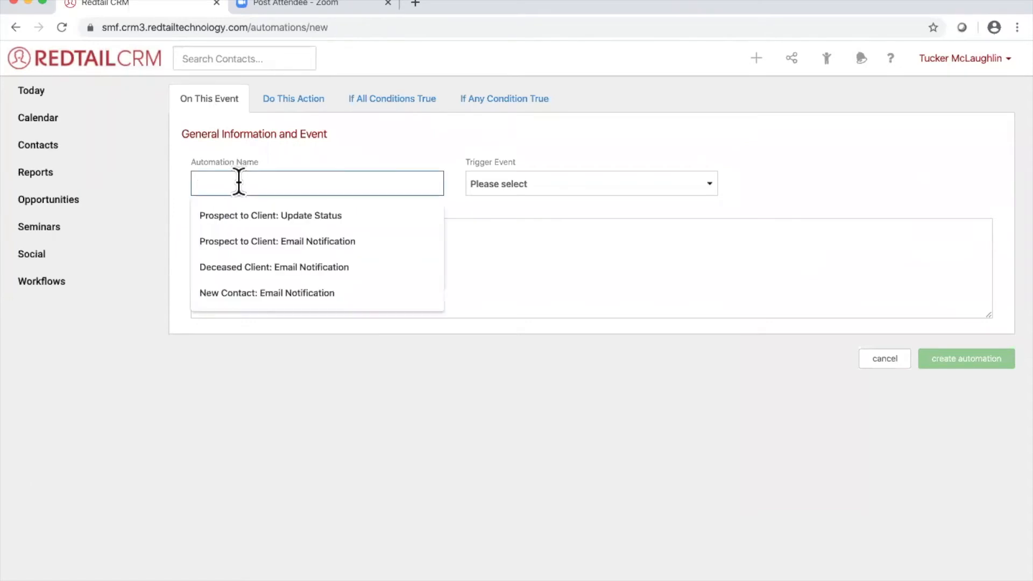
{"action": "left_click", "coordinate": [544, 183]}
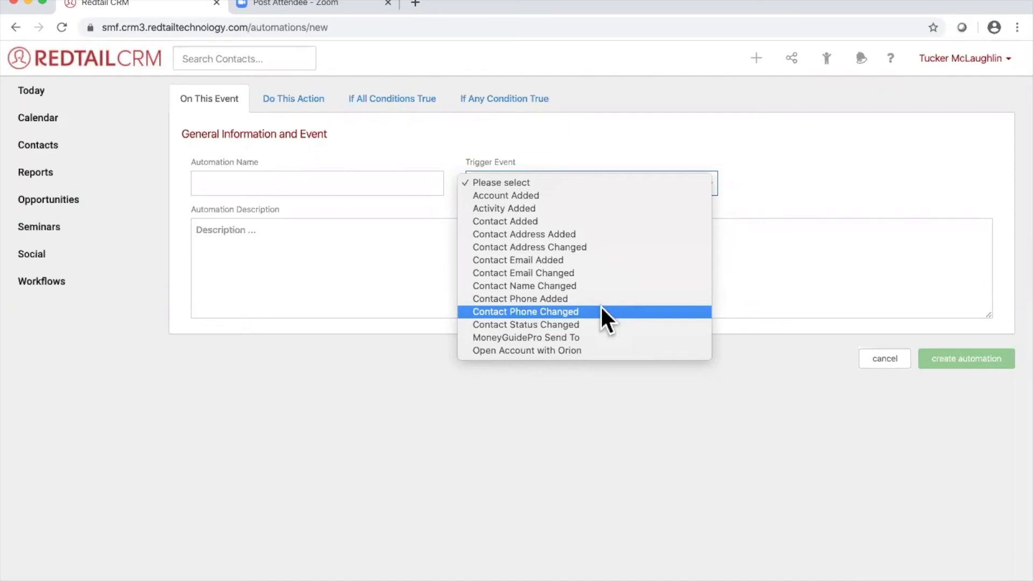
{"action": "left_click", "coordinate": [422, 169]}
{"action": "left_click", "coordinate": [401, 175]}
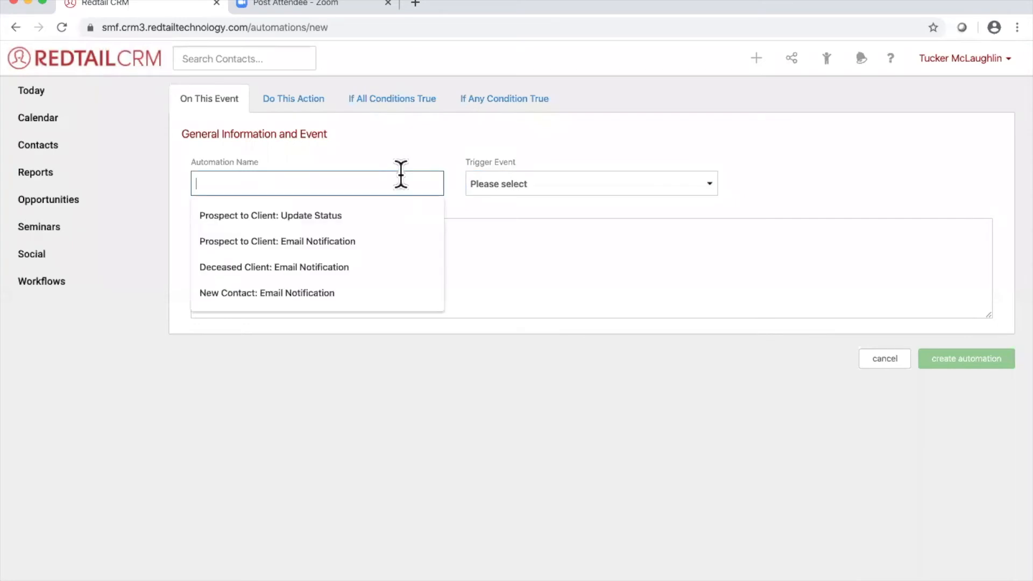
{"action": "type", "text": "Address"}
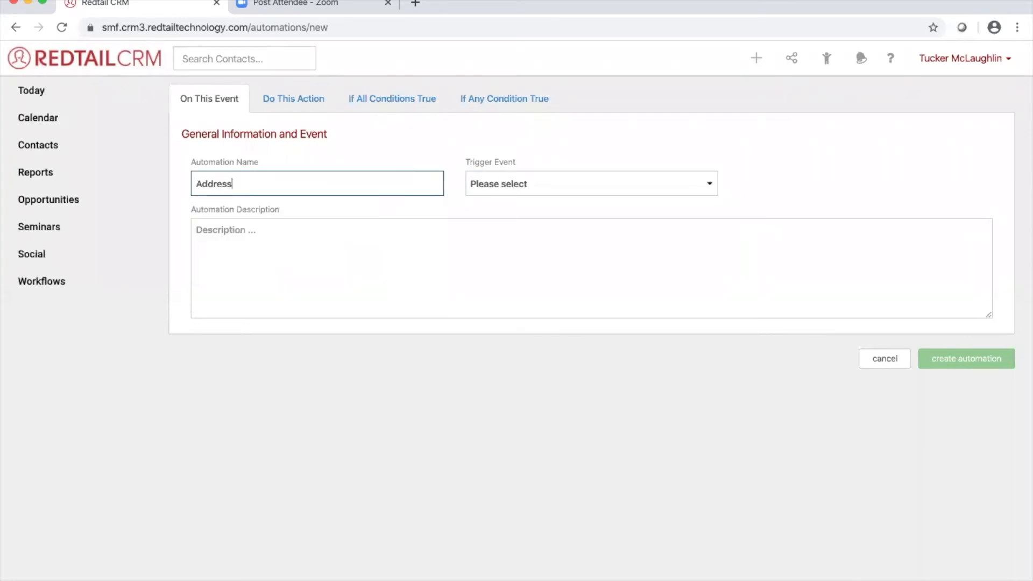
{"action": "type", "text": " Change"}
{"action": "left_click", "coordinate": [609, 182]}
{"action": "left_click", "coordinate": [618, 247]}
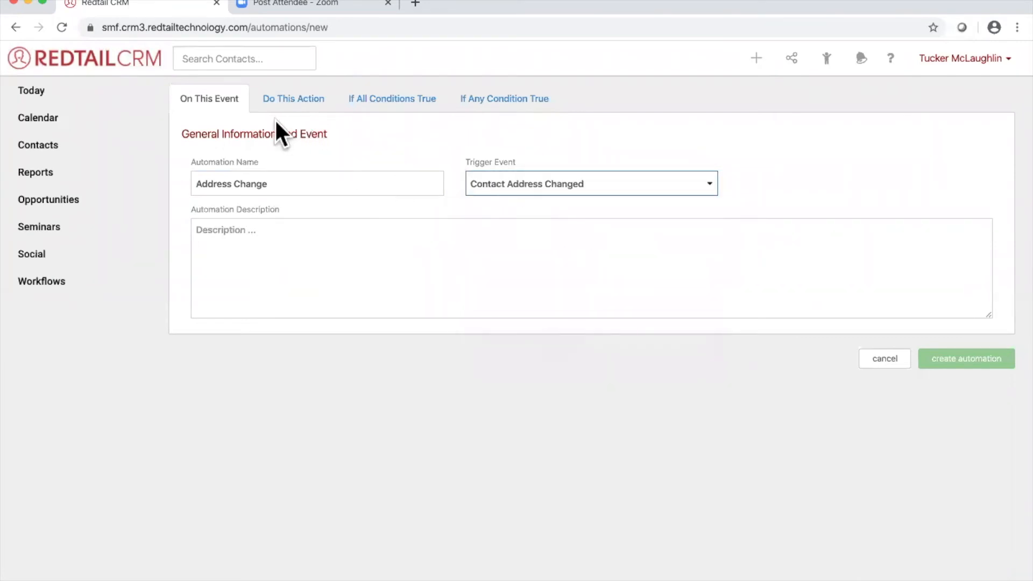
- Set the automation's action to Link Workflow from Template, using the 2020 Client Contact Information Update workflow
{"action": "left_click", "coordinate": [289, 105]}
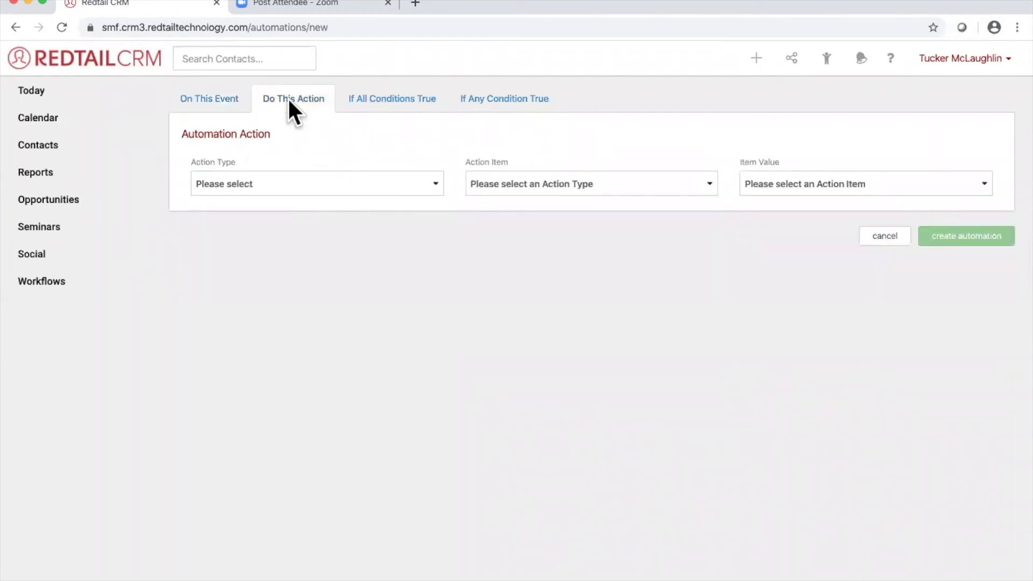
{"action": "left_click", "coordinate": [313, 183]}
{"action": "left_click", "coordinate": [315, 222]}
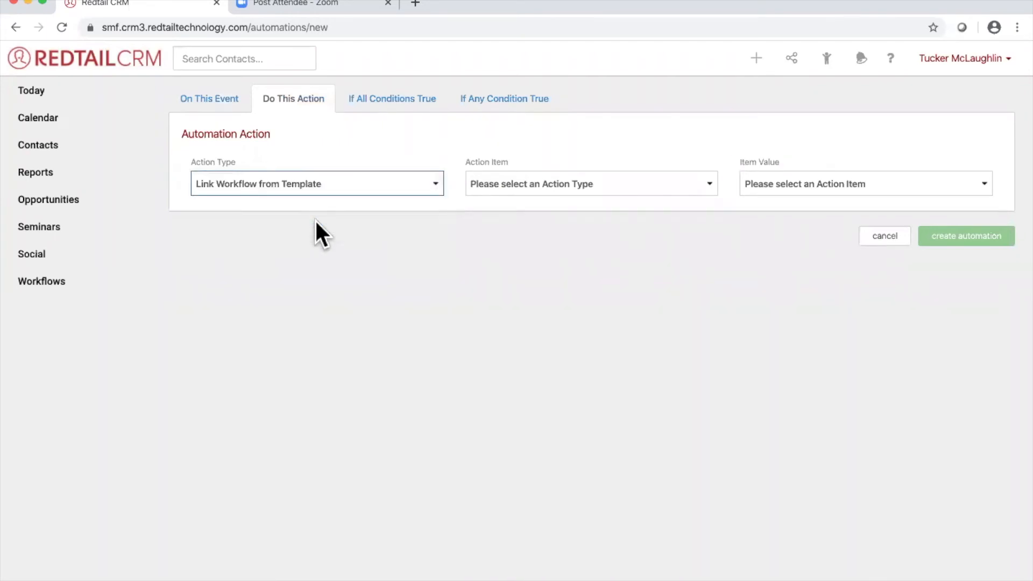
{"action": "left_click", "coordinate": [516, 184]}
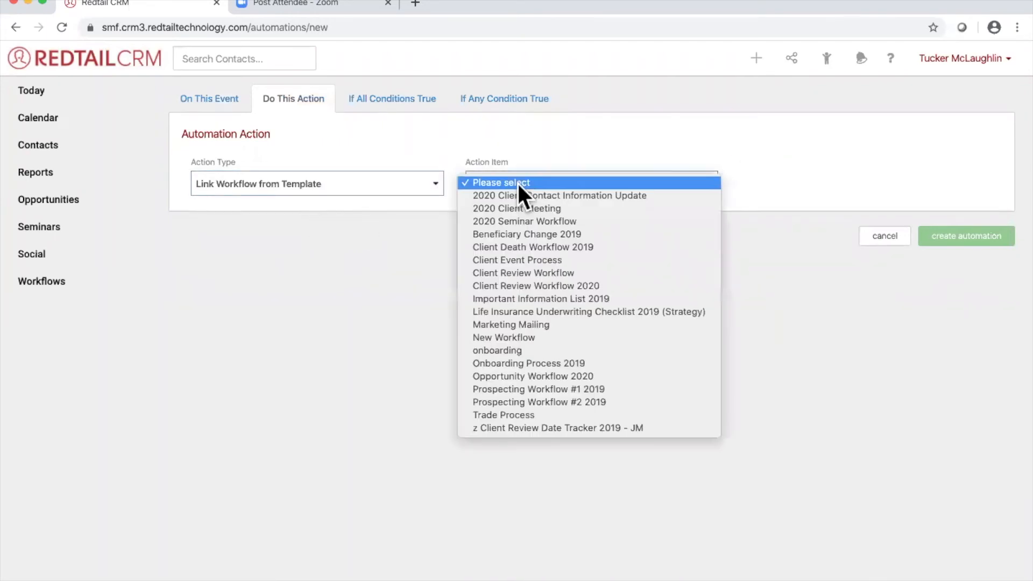
{"action": "left_click", "coordinate": [579, 195]}
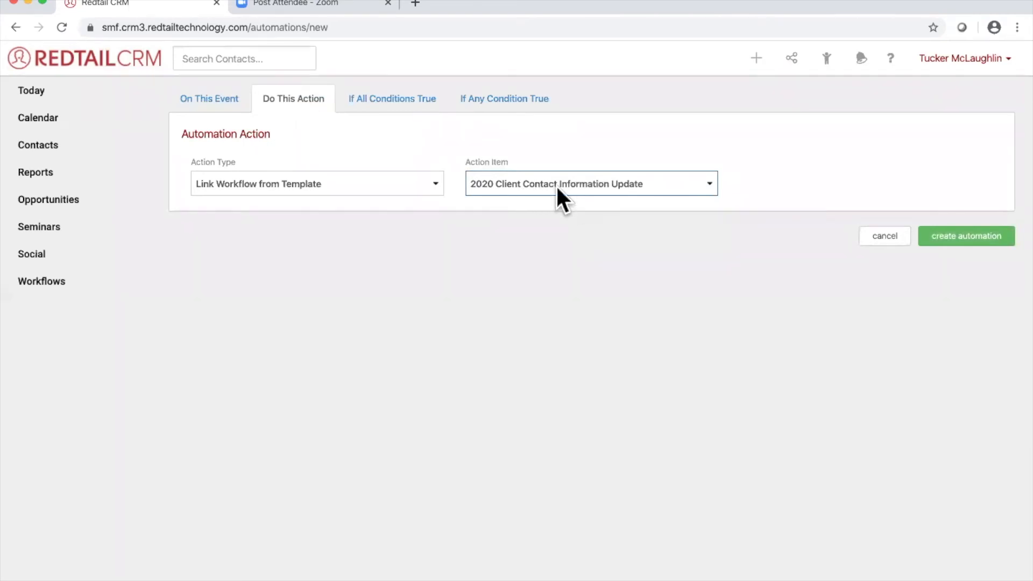
{"action": "left_click", "coordinate": [396, 102]}
{"action": "left_click", "coordinate": [966, 148]}
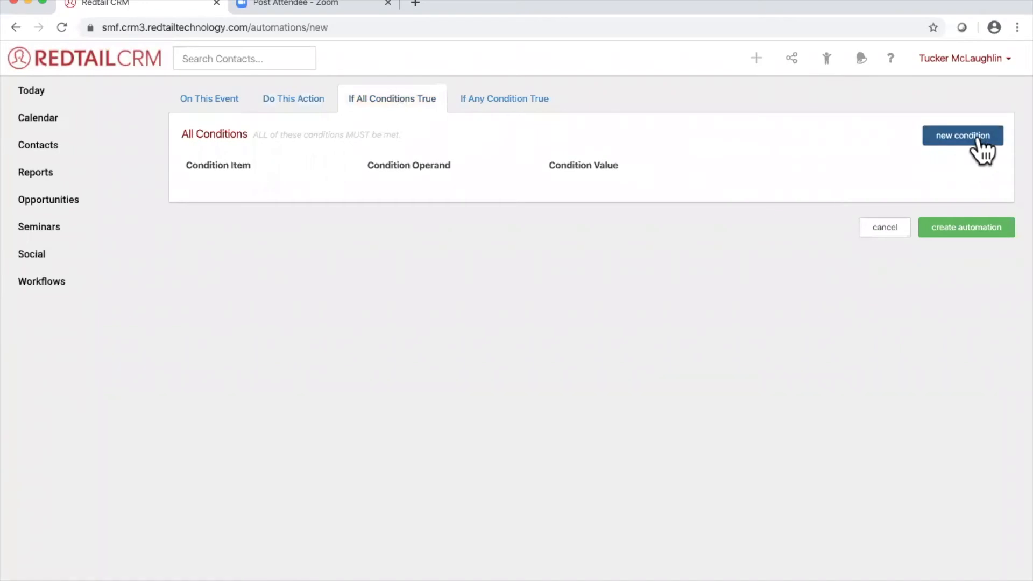
{"action": "left_click", "coordinate": [468, 143]}
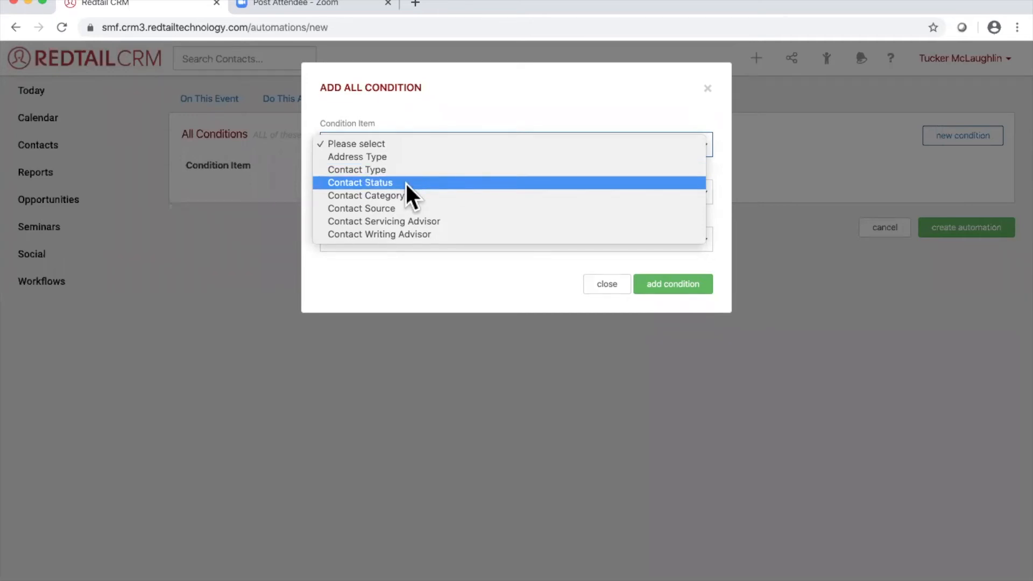
{"action": "left_click", "coordinate": [490, 110]}
{"action": "left_click", "coordinate": [597, 285]}
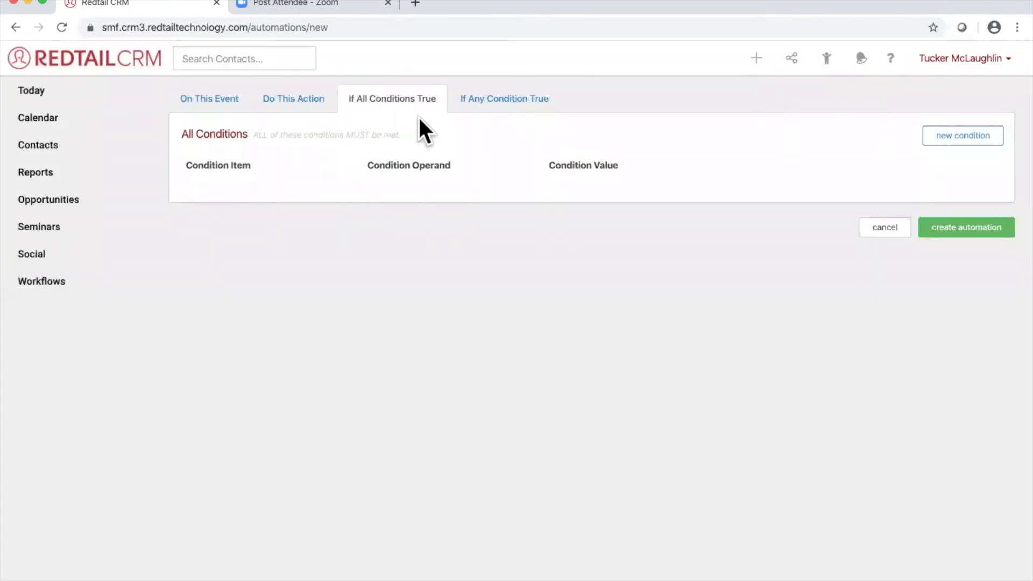
- Add an any-condition to the automation requiring Contact Status to be Equal To Active Client
{"action": "left_click", "coordinate": [506, 100]}
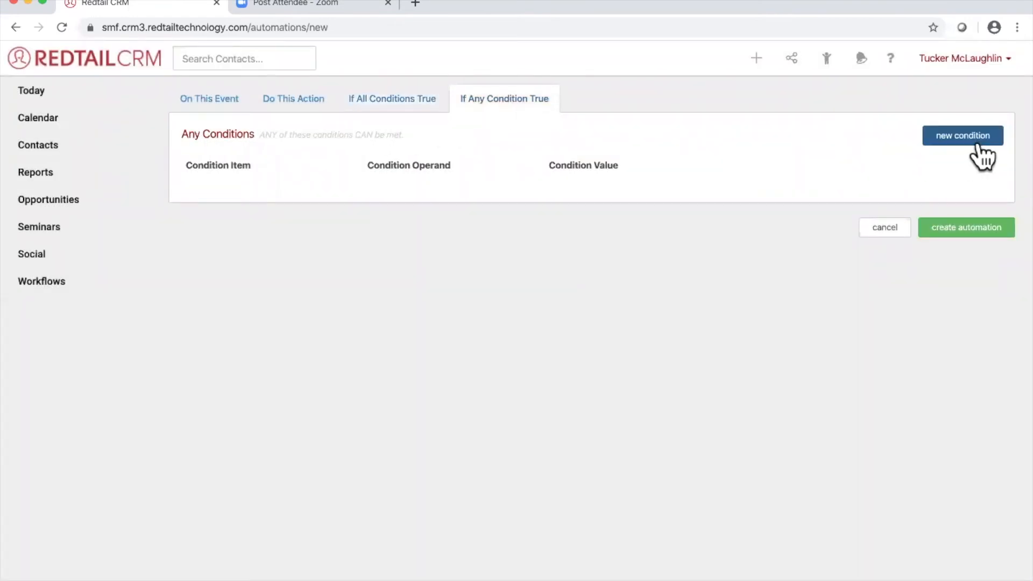
{"action": "left_click", "coordinate": [978, 141]}
{"action": "left_click", "coordinate": [476, 142]}
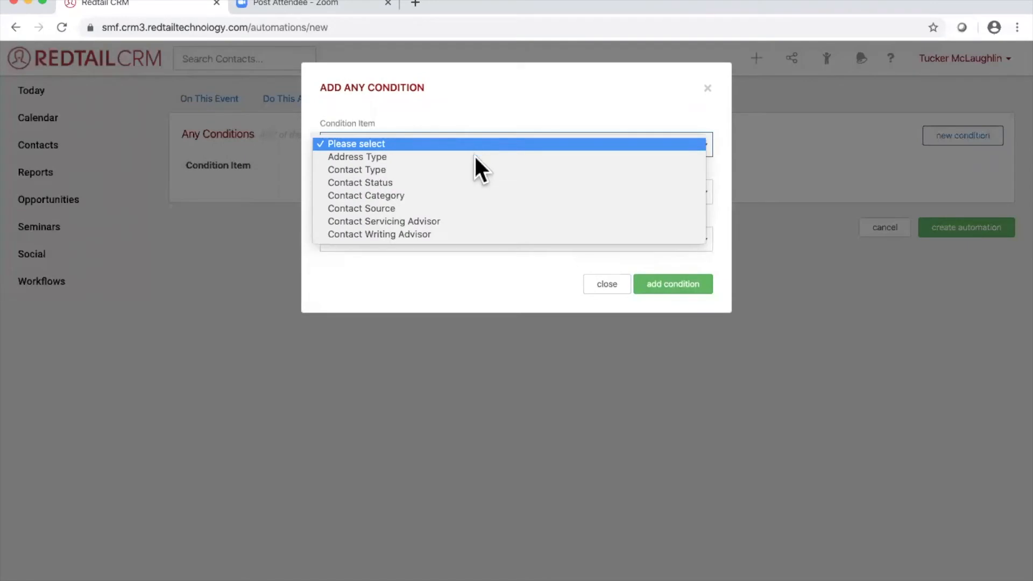
{"action": "left_click", "coordinate": [478, 182]}
{"action": "left_click", "coordinate": [456, 192]}
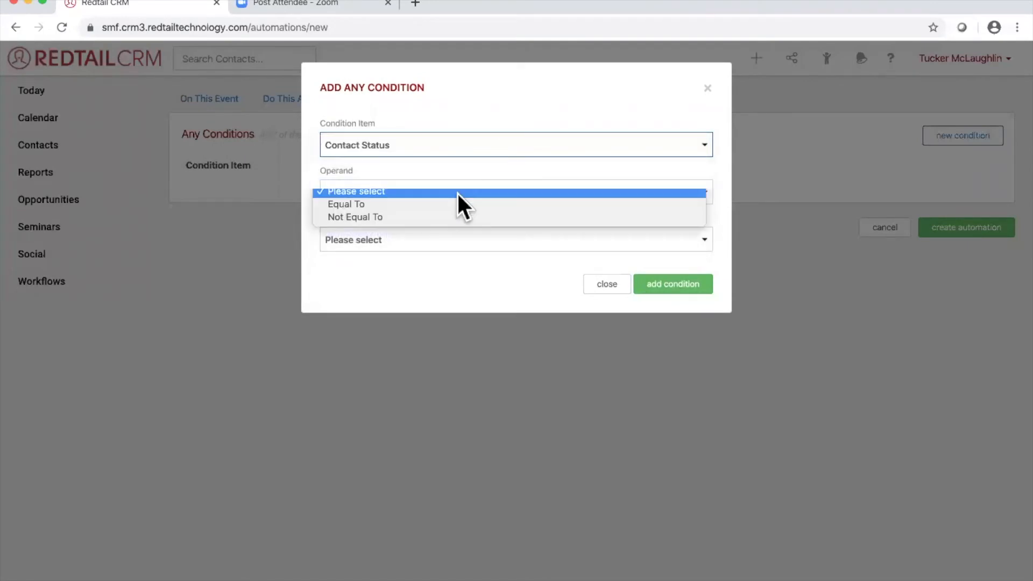
{"action": "left_click", "coordinate": [457, 203]}
{"action": "left_click", "coordinate": [440, 241]}
{"action": "left_click", "coordinate": [440, 251]}
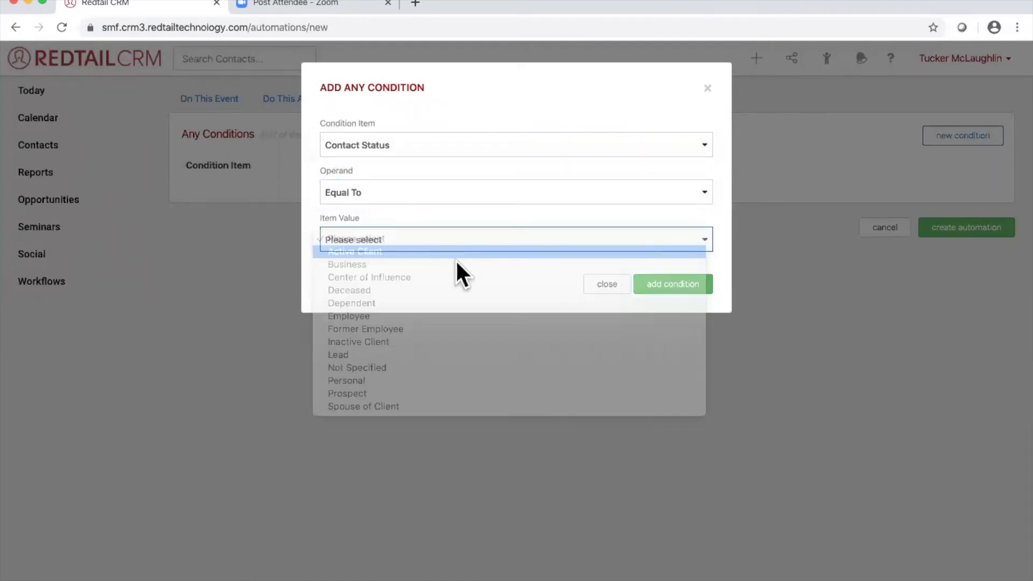
{"action": "left_click", "coordinate": [668, 286]}
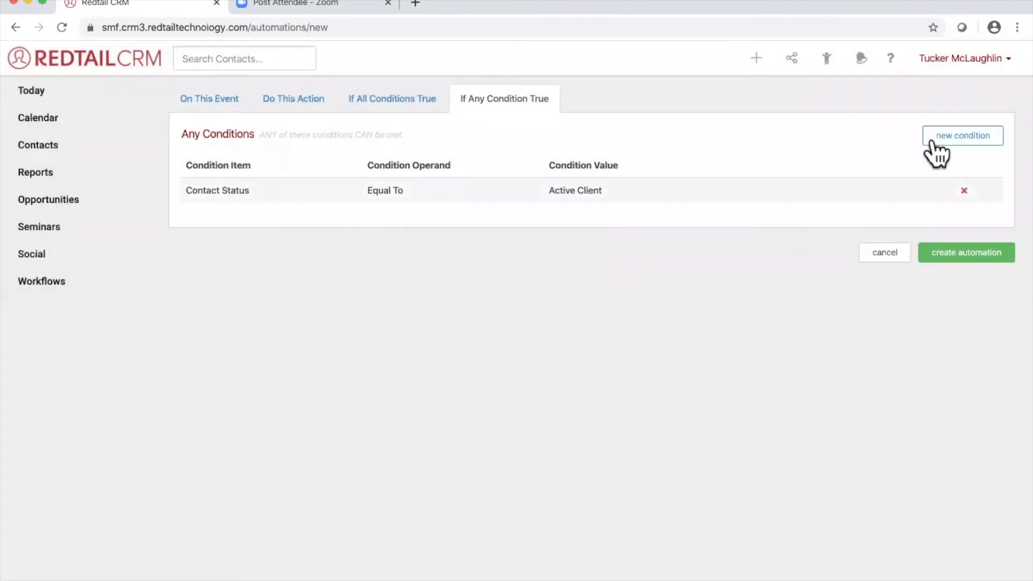
- Add another any-condition to the automation requiring Contact Status to be Equal To Prospect
{"action": "left_click", "coordinate": [949, 136]}
{"action": "left_click", "coordinate": [422, 140]}
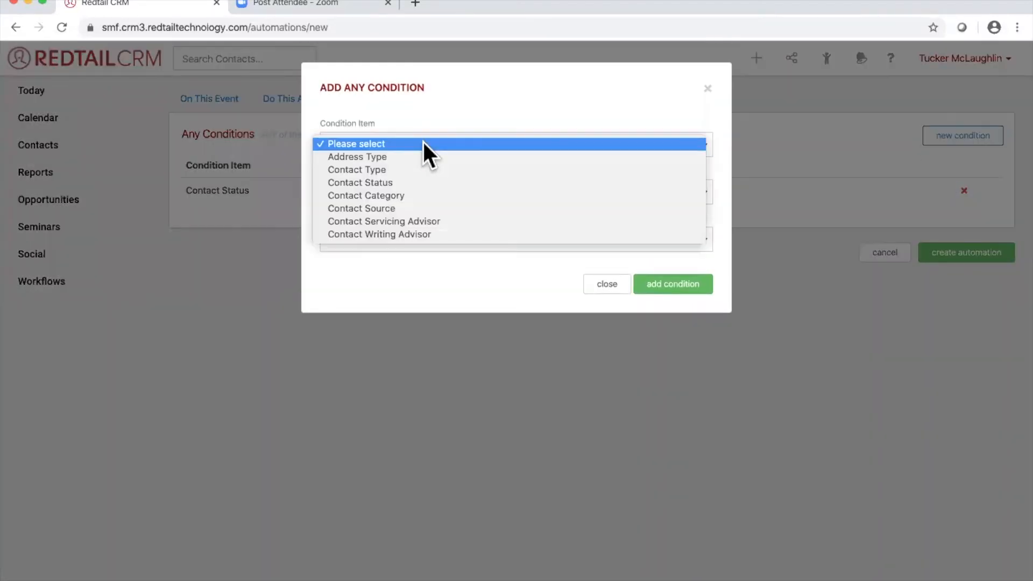
{"action": "left_click", "coordinate": [433, 192]}
{"action": "left_click", "coordinate": [433, 194]}
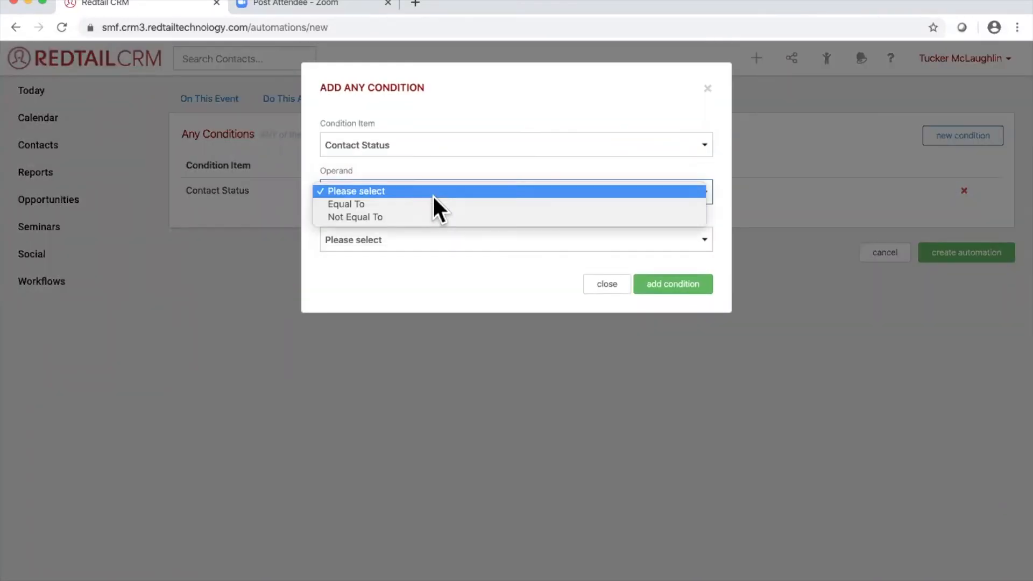
{"action": "left_click", "coordinate": [432, 205]}
{"action": "left_click", "coordinate": [428, 230]}
{"action": "left_click", "coordinate": [429, 393]}
{"action": "left_click", "coordinate": [665, 289]}
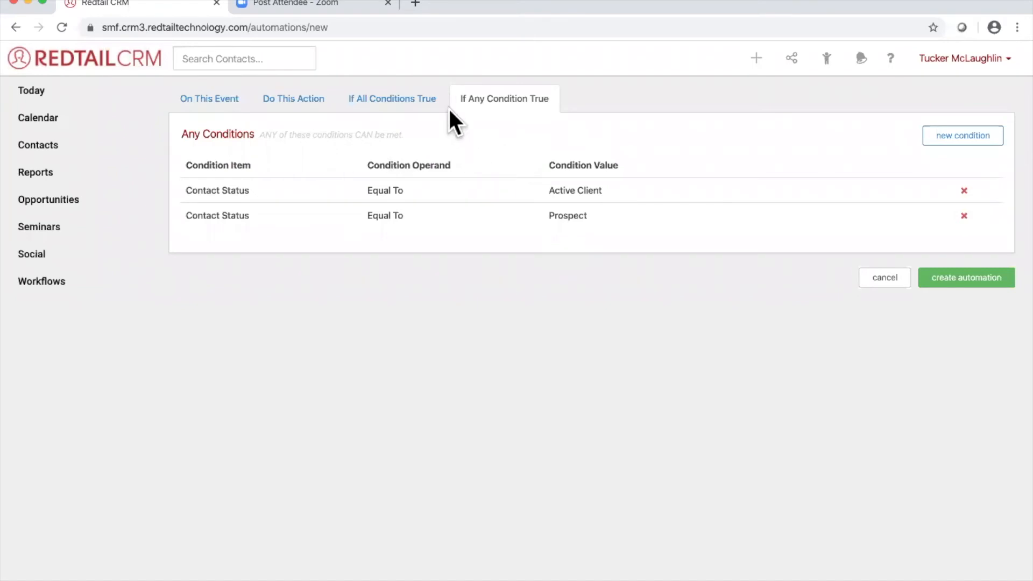
- Review the Address Change automation's trigger event, action and any-conditions, and create the automation
{"action": "left_click", "coordinate": [206, 99]}
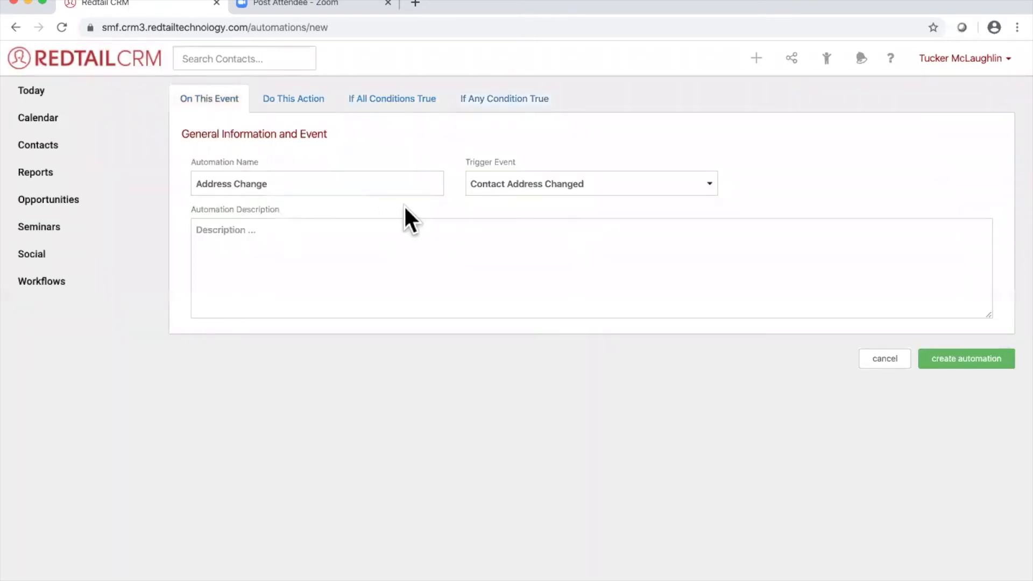
{"action": "left_click", "coordinate": [269, 102]}
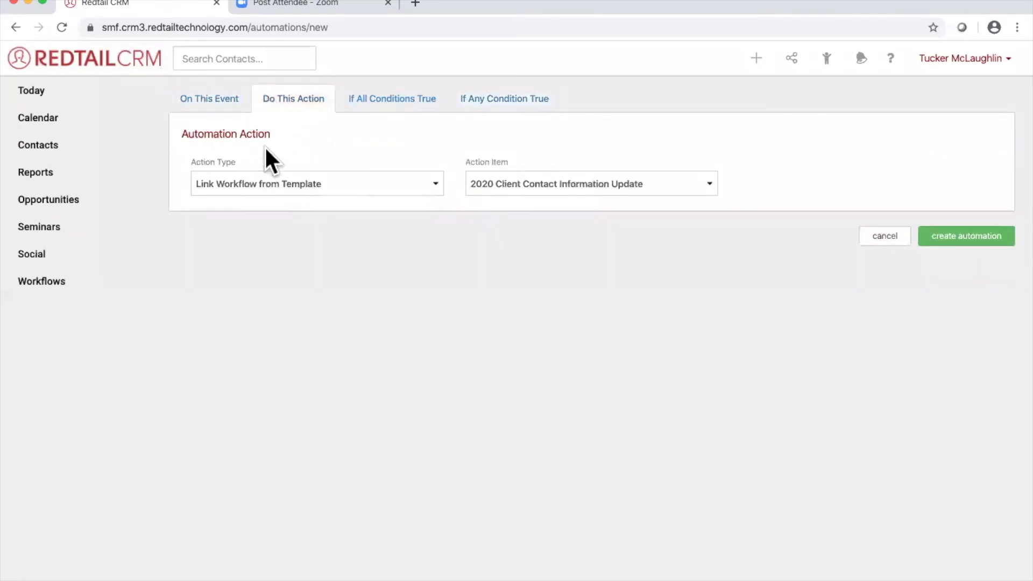
{"action": "left_click", "coordinate": [211, 102]}
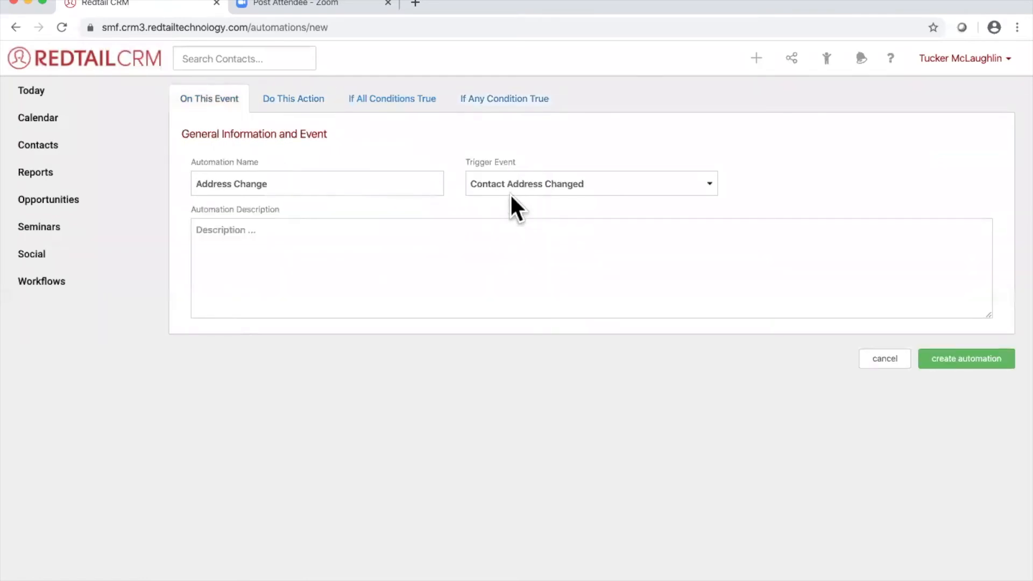
{"action": "left_click", "coordinate": [493, 102]}
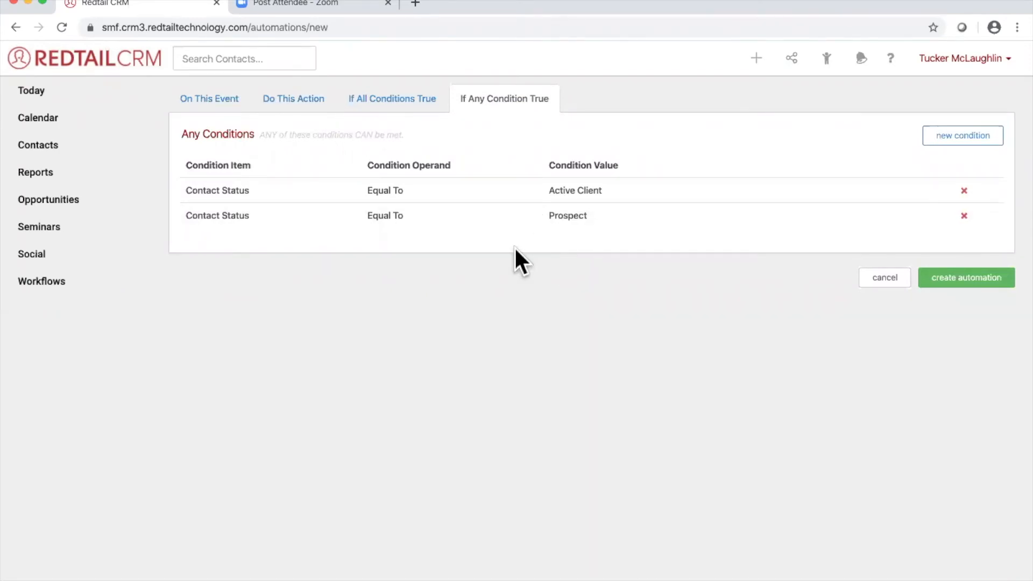
{"action": "left_click", "coordinate": [214, 100]}
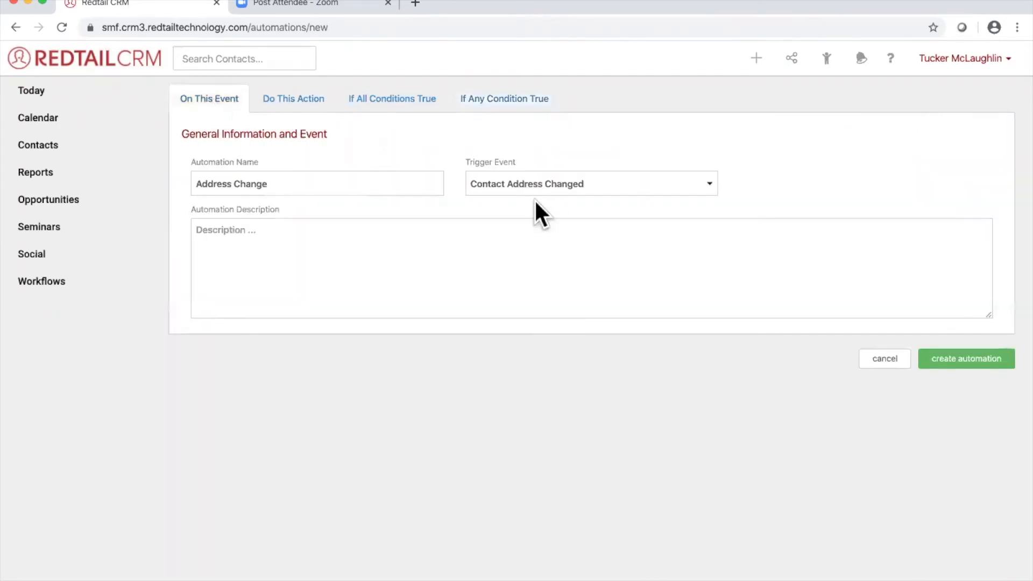
{"action": "left_click", "coordinate": [287, 98]}
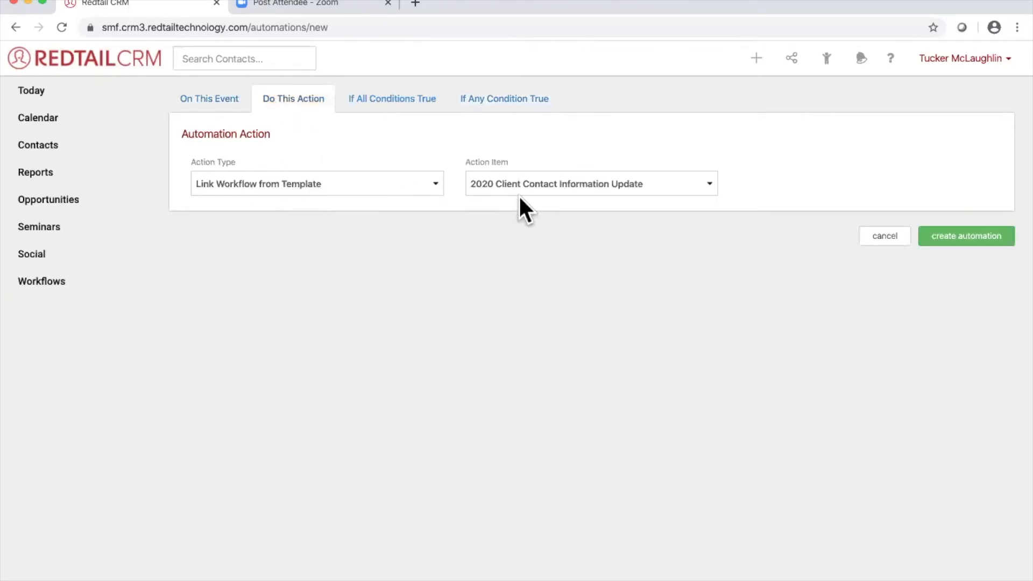
{"action": "left_click", "coordinate": [460, 100]}
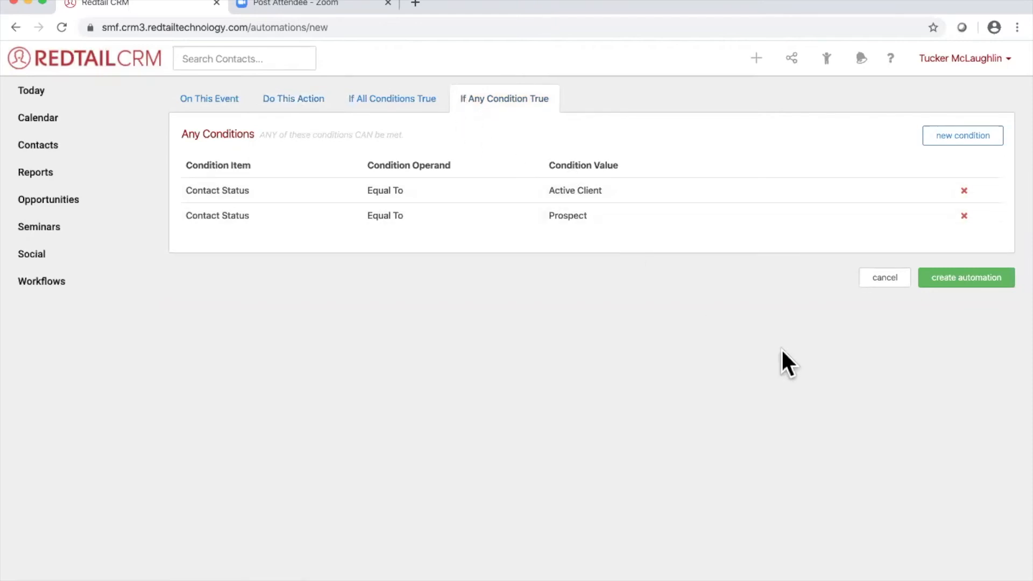
{"action": "left_click", "coordinate": [979, 276]}
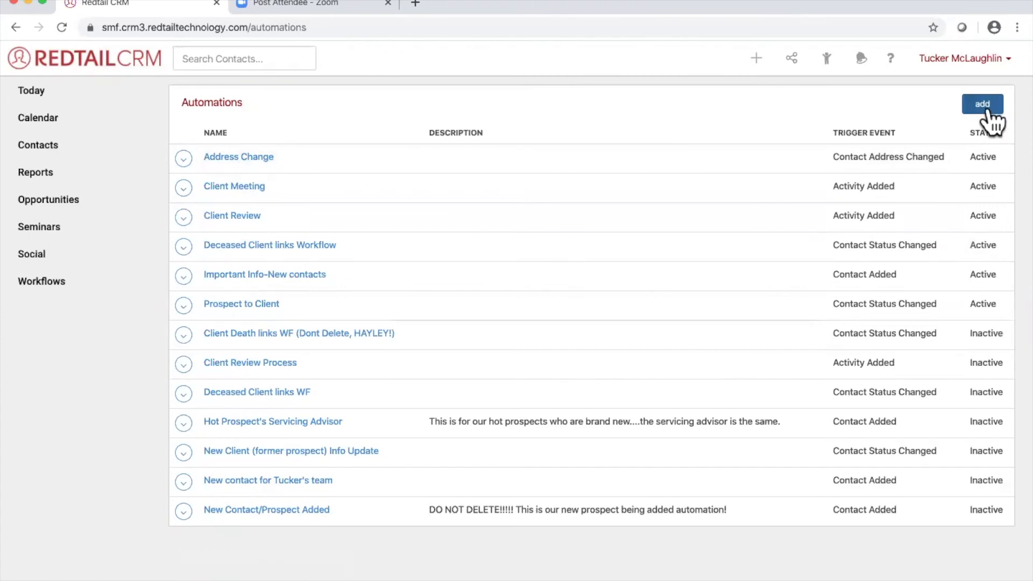
- Start a new automation named Email Change with Contact Email Changed as its trigger event
{"action": "left_click", "coordinate": [987, 107]}
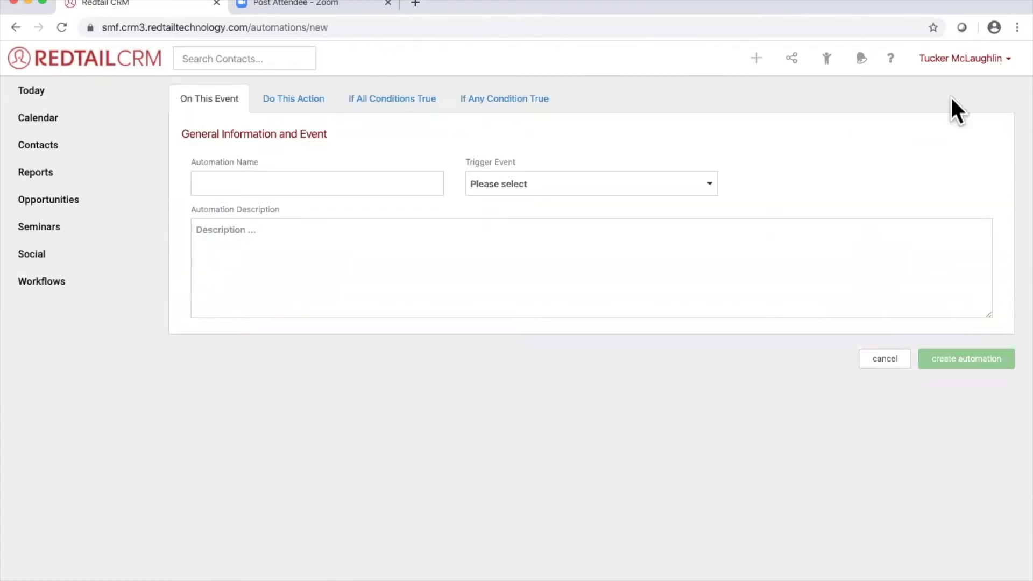
{"action": "left_click", "coordinate": [355, 180]}
{"action": "type", "text": "Email Change"}
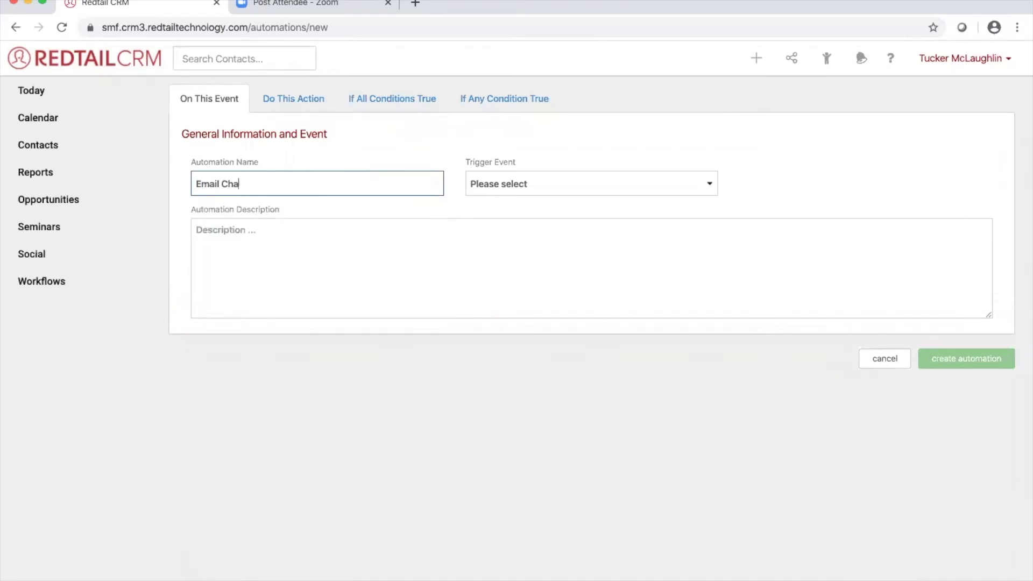
{"action": "left_click", "coordinate": [591, 183]}
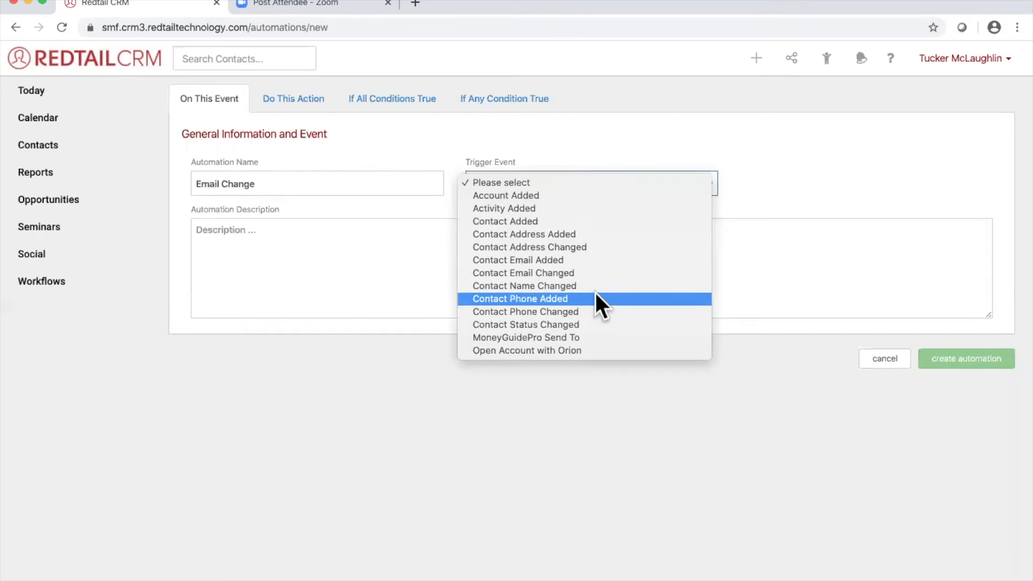
{"action": "left_click", "coordinate": [609, 274]}
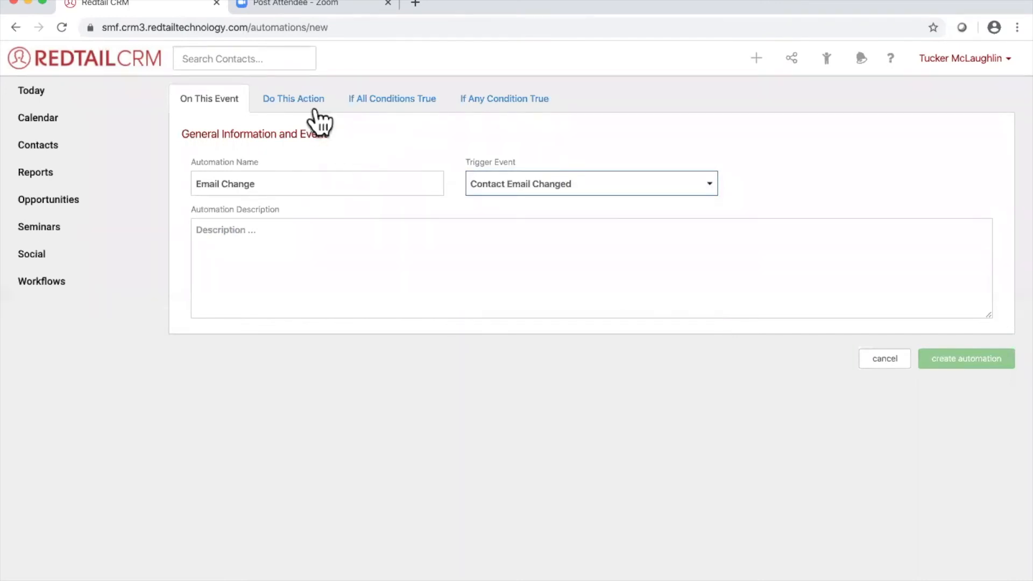
- Set the Email Change automation's action to Link Workflow from Template with the 2020 Client Contact Information Update workflow
{"action": "left_click", "coordinate": [315, 104]}
{"action": "left_click", "coordinate": [324, 178]}
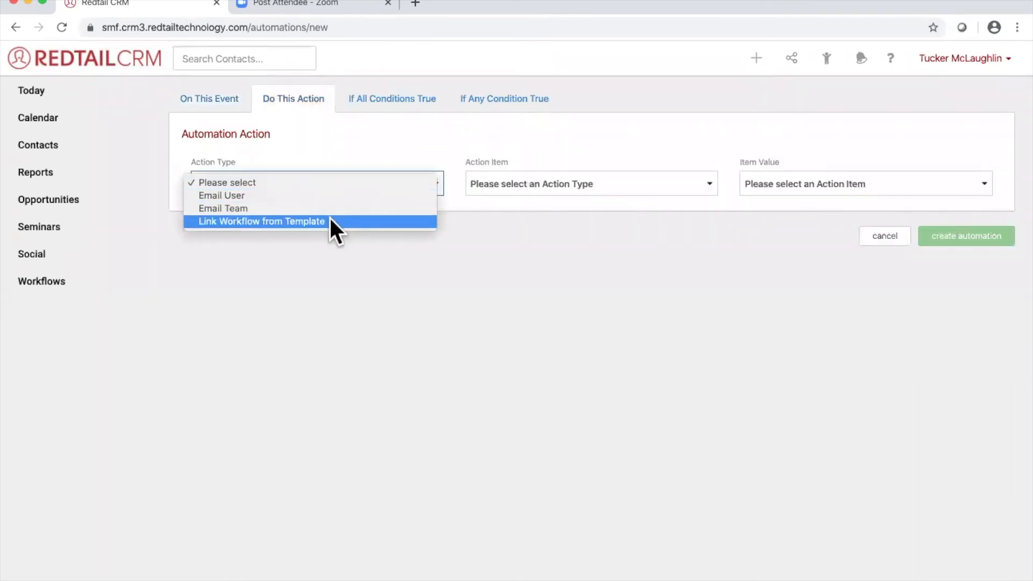
{"action": "left_click", "coordinate": [329, 221]}
{"action": "left_click", "coordinate": [553, 186]}
{"action": "left_click", "coordinate": [562, 196]}
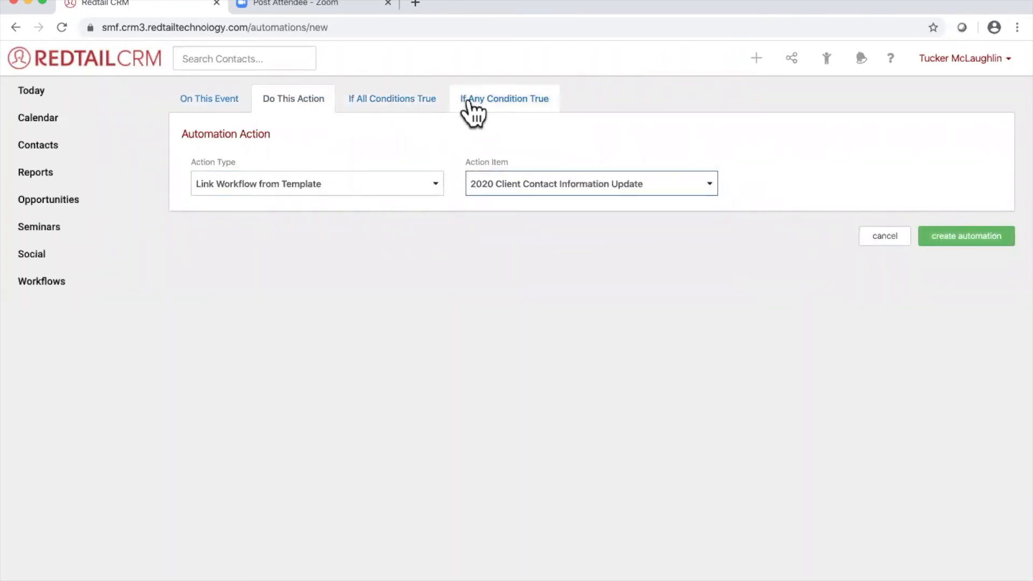
- Check the all- and any-condition lists and create the Email Change automation without any conditions
{"action": "left_click", "coordinate": [418, 100]}
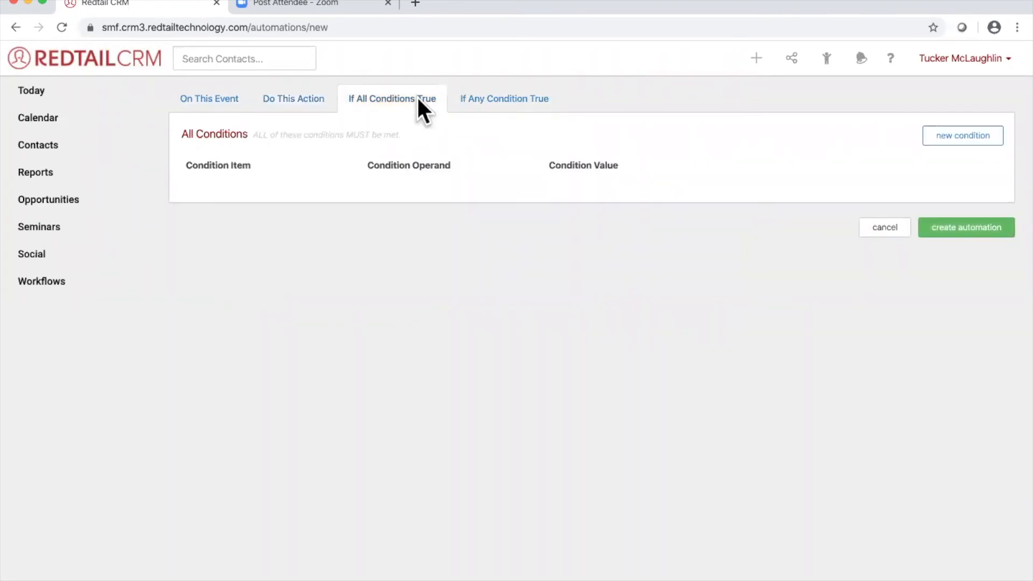
{"action": "left_click", "coordinate": [493, 100]}
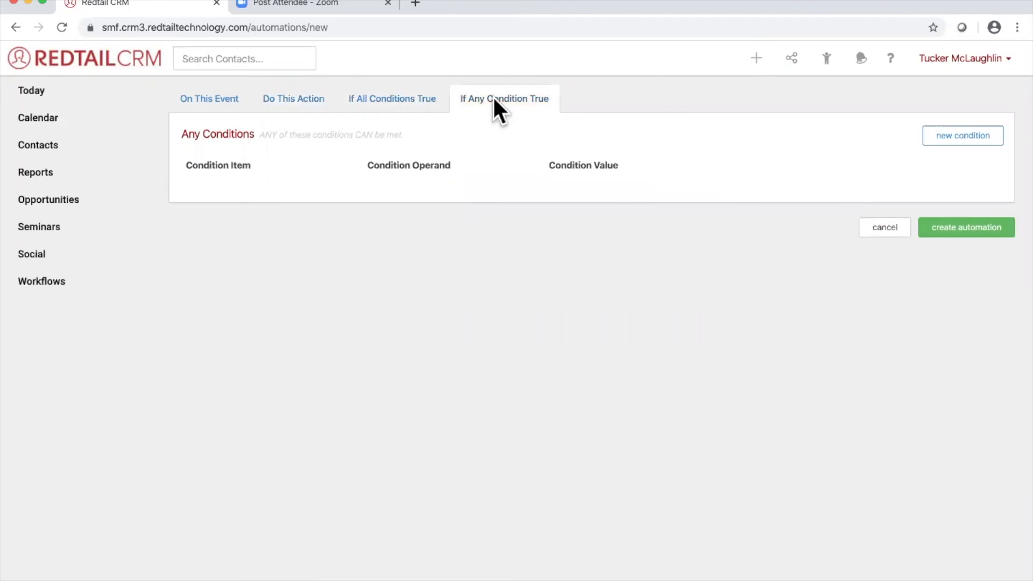
{"action": "left_click", "coordinate": [429, 101]}
{"action": "left_click", "coordinate": [310, 101]}
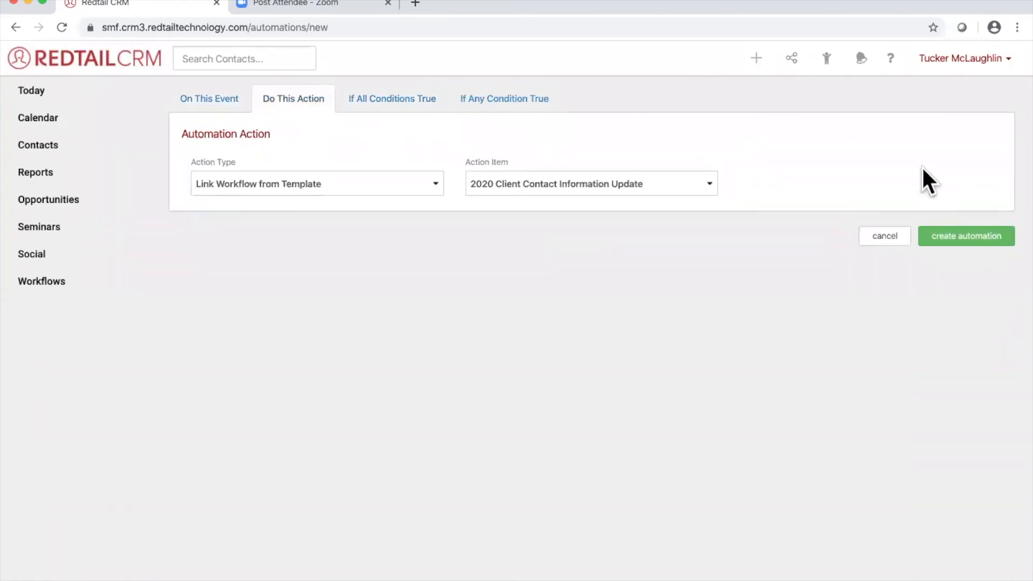
{"action": "left_click", "coordinate": [980, 232]}
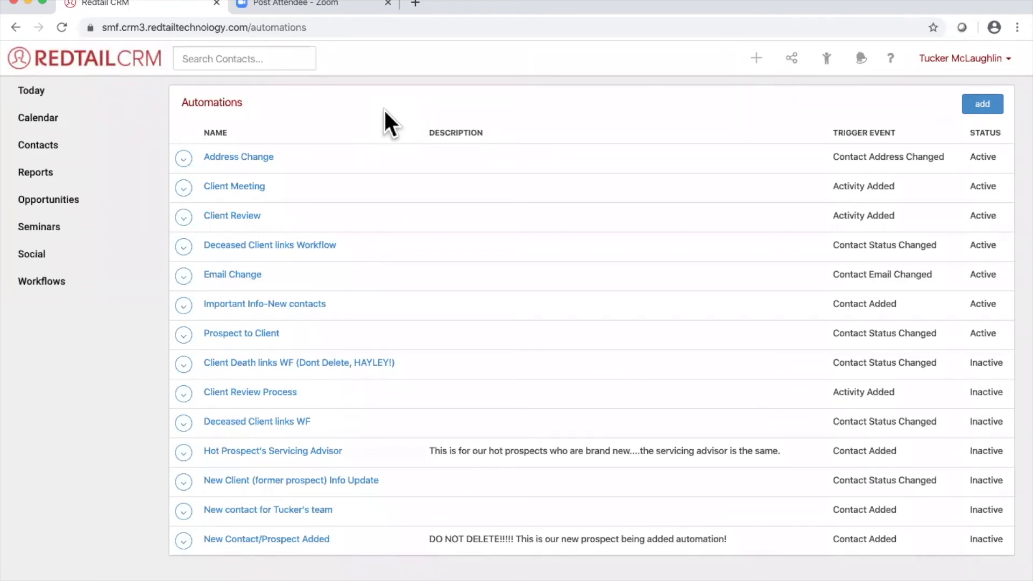
- Open the most recently viewed contact and change the last digit of the P.O. box in the work address to 3
{"action": "left_click", "coordinate": [826, 60]}
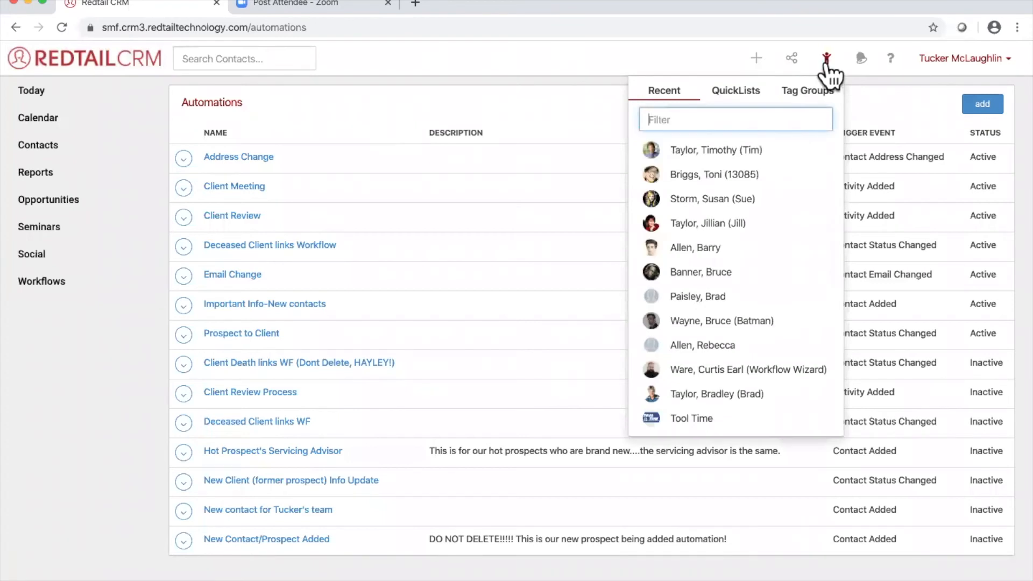
{"action": "left_click", "coordinate": [737, 153]}
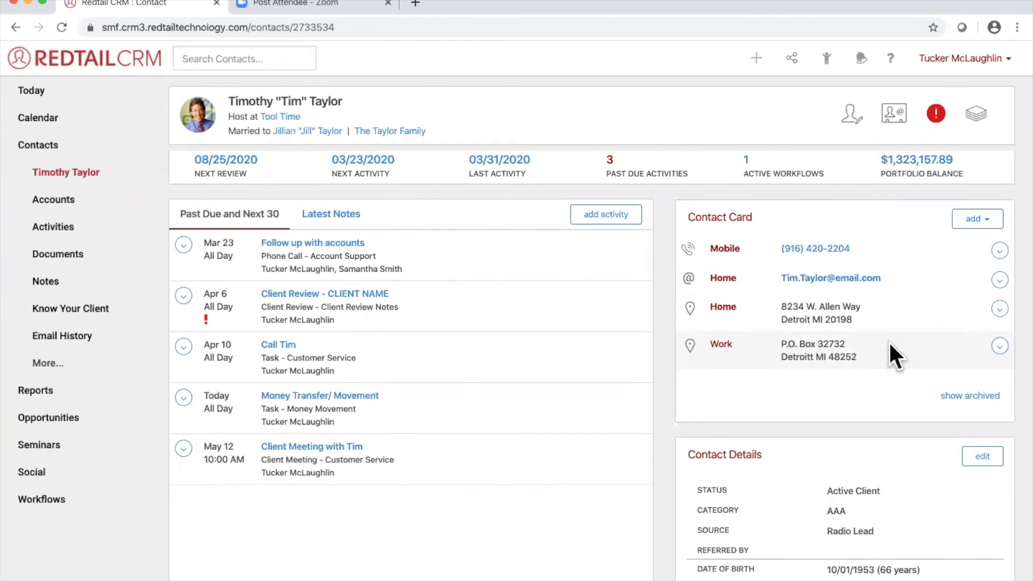
{"action": "left_click", "coordinate": [999, 347]}
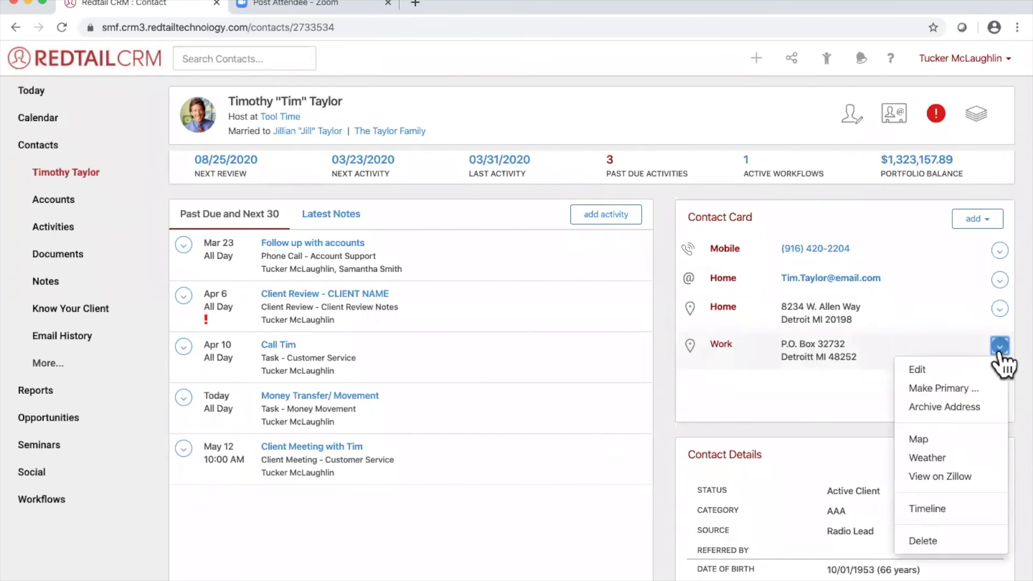
{"action": "left_click", "coordinate": [972, 370]}
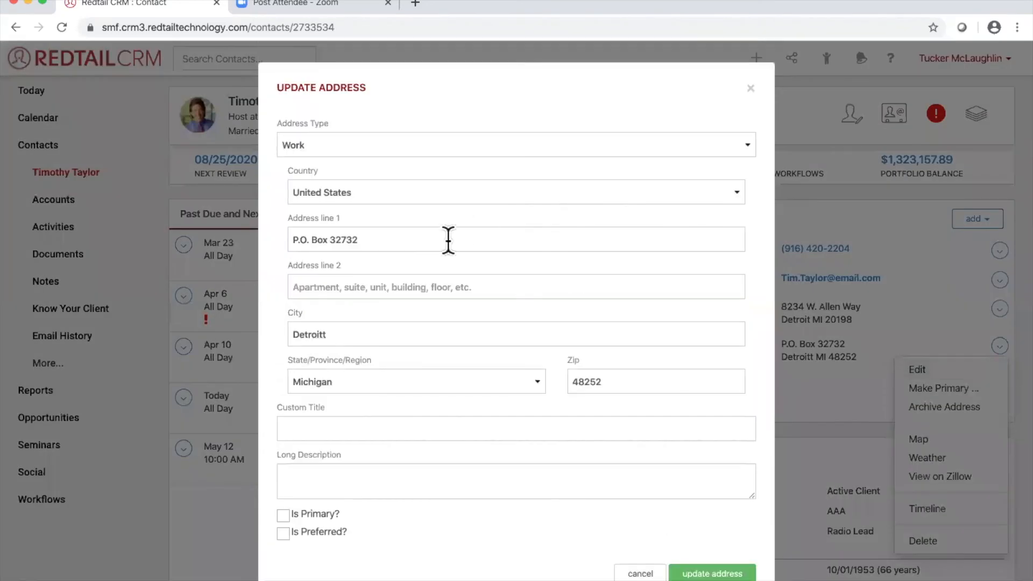
{"action": "left_click", "coordinate": [397, 240]}
{"action": "key", "text": "BackSpace"}
{"action": "type", "text": "3"}
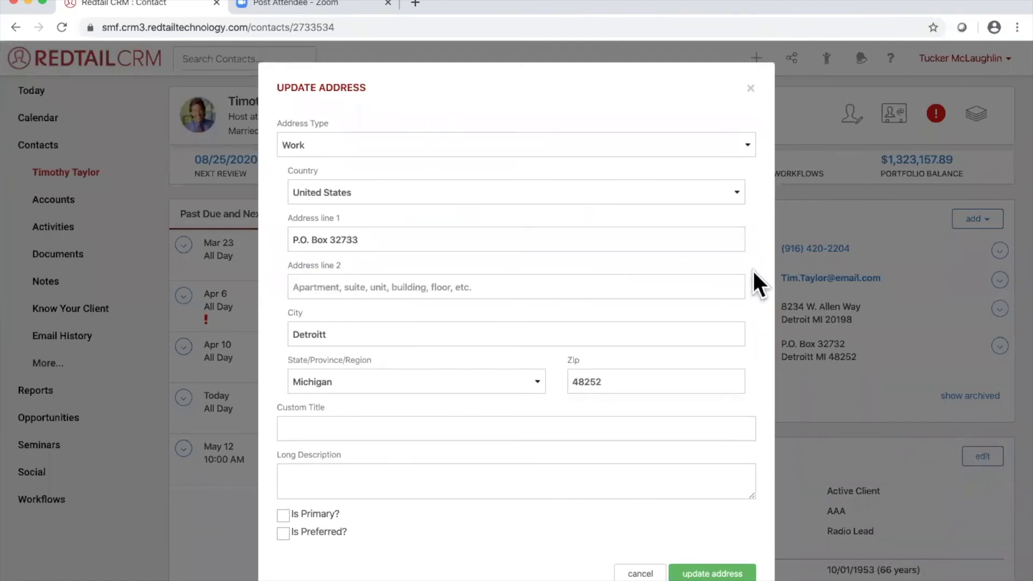
{"action": "left_click", "coordinate": [716, 573]}
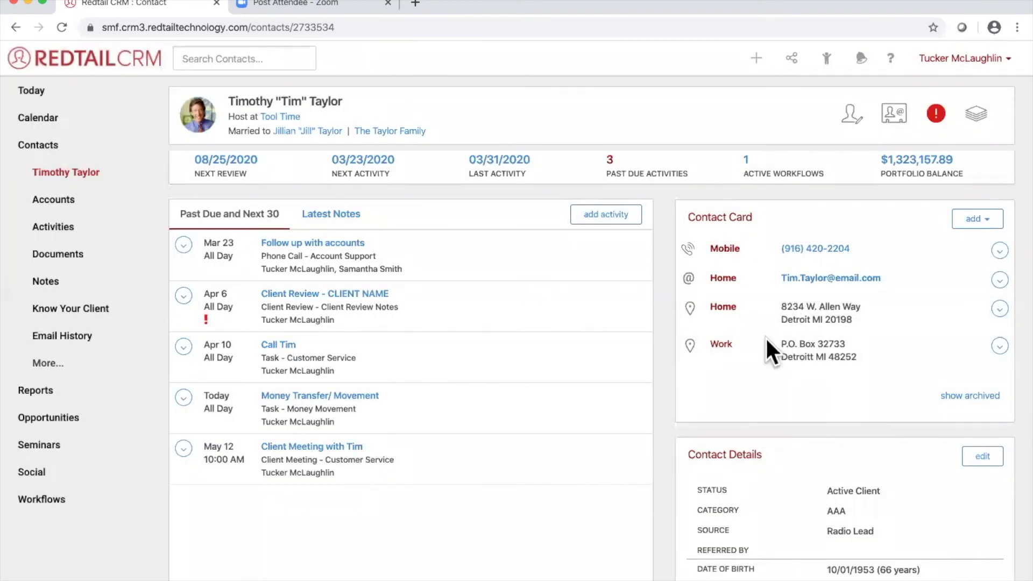
- Refresh the contact, open its active 2020 Client Contact Information Update workflow, and examine the tasks under Update email, phone, and address
{"action": "left_click", "coordinate": [80, 173]}
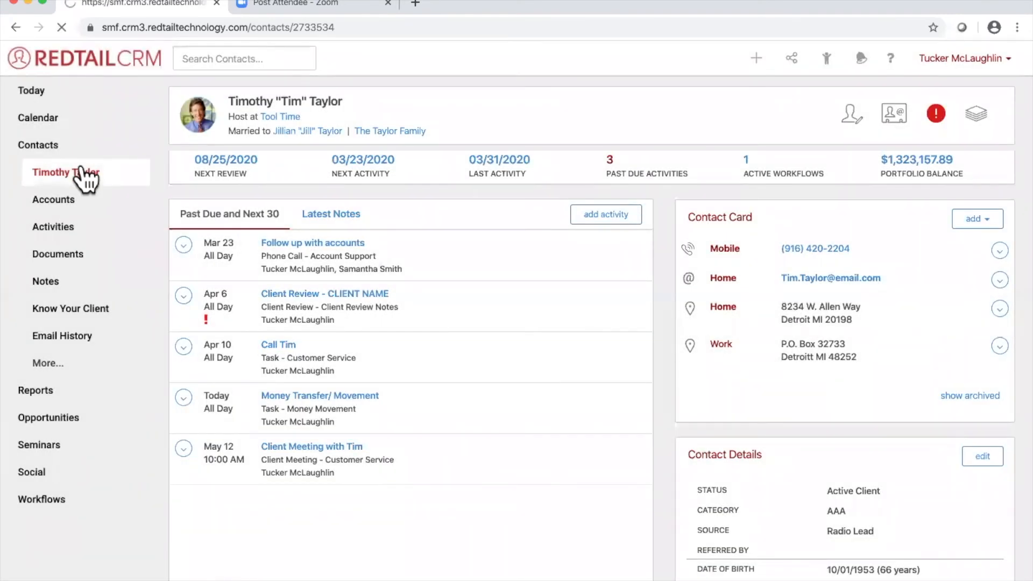
{"action": "left_click", "coordinate": [746, 174]}
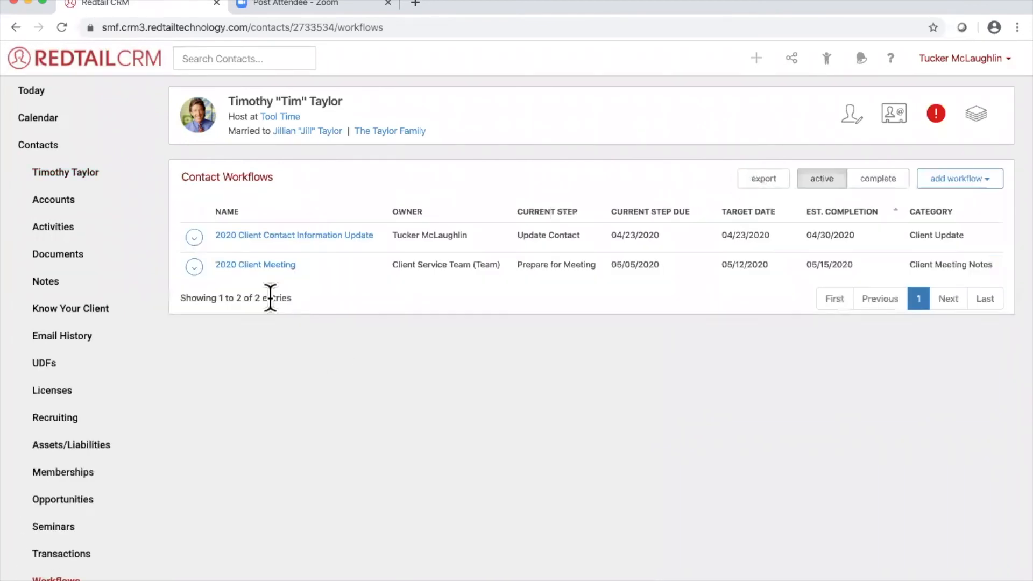
{"action": "left_click", "coordinate": [311, 242]}
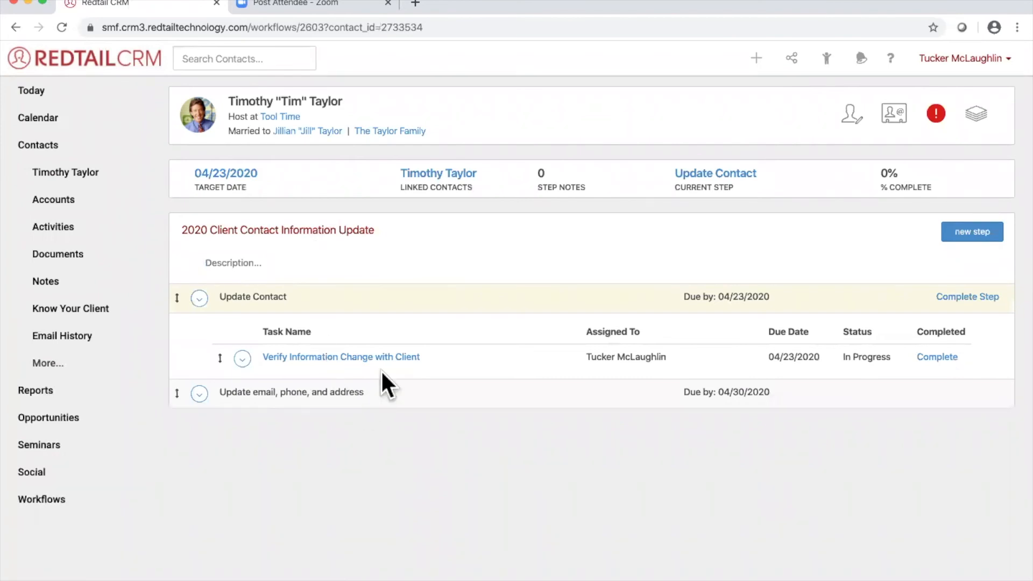
{"action": "left_click", "coordinate": [378, 397]}
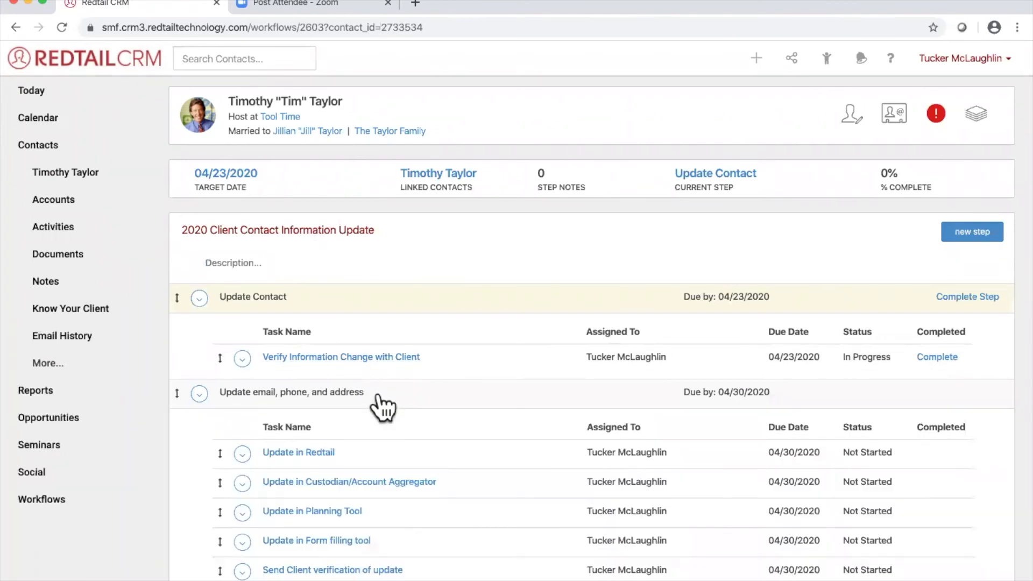
{"action": "scroll", "coordinate": [515, 405], "scroll_direction": "down", "scroll_amount": 1}
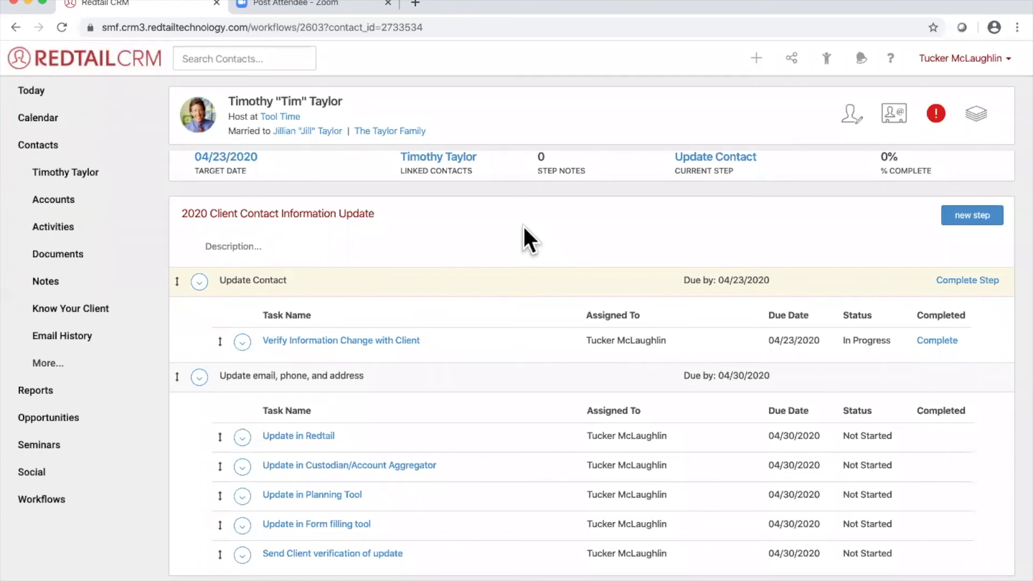
{"action": "scroll", "coordinate": [621, 191], "scroll_direction": "up", "scroll_amount": 1}
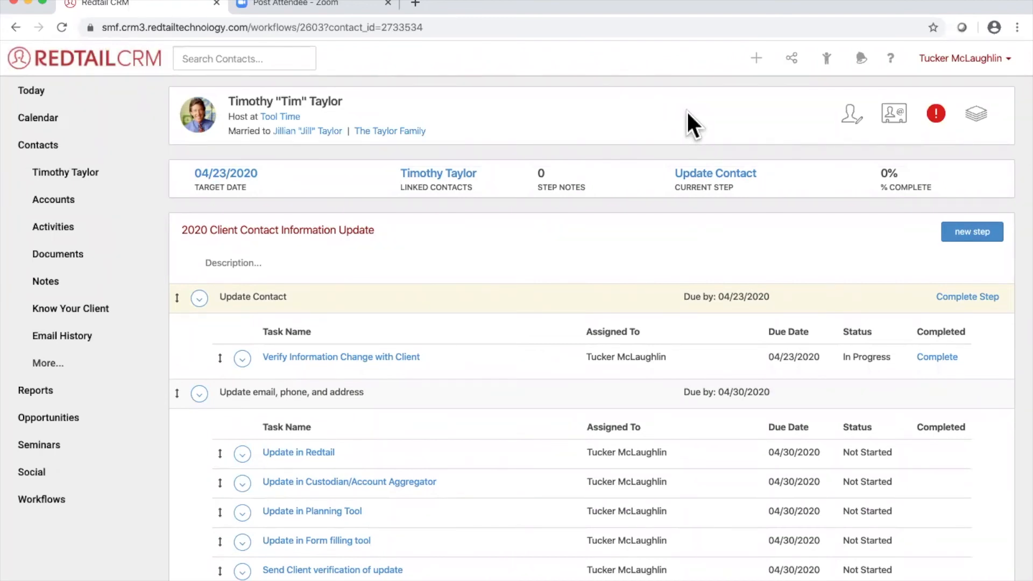
- Open the Redtail Help Desk site from the CRM's help resources
{"action": "left_click", "coordinate": [890, 58]}
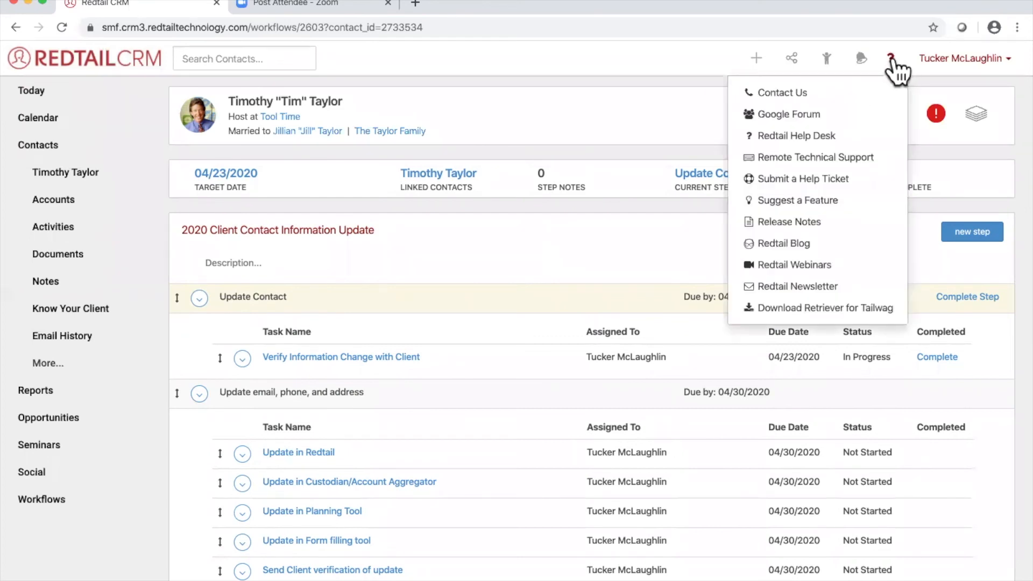
{"action": "left_click", "coordinate": [820, 132]}
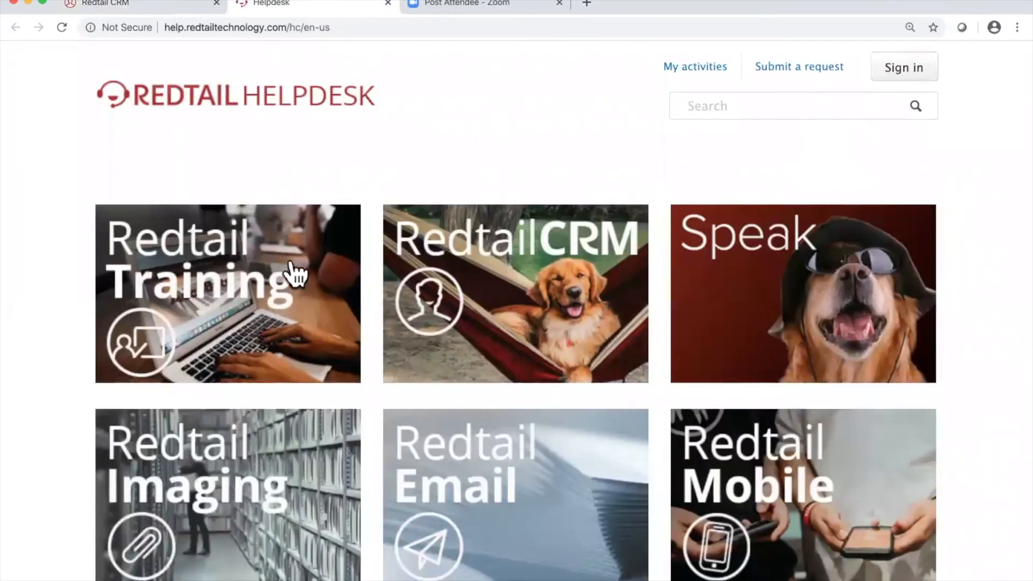
- Open the Redtail Training section and browse the full list of Recorded LIVE Webinars
{"action": "left_click", "coordinate": [218, 292]}
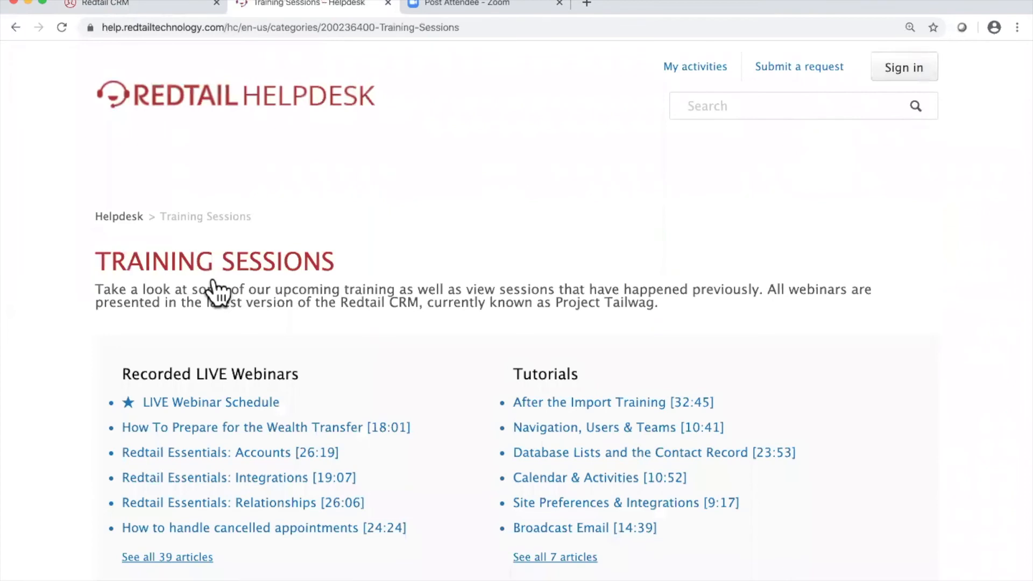
{"action": "scroll", "coordinate": [444, 322], "scroll_direction": "down", "scroll_amount": 4}
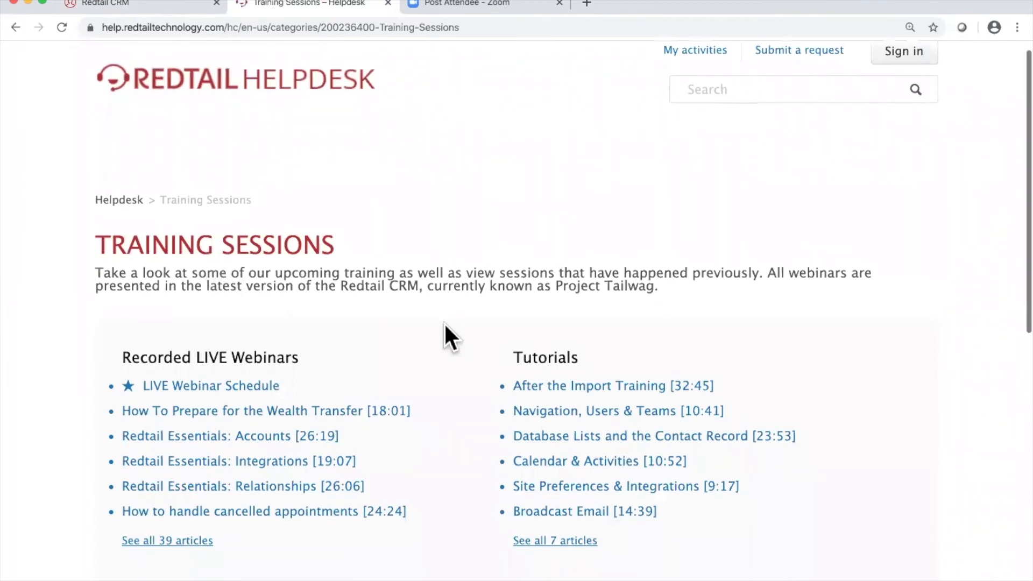
{"action": "scroll", "coordinate": [444, 322], "scroll_direction": "down", "scroll_amount": 1}
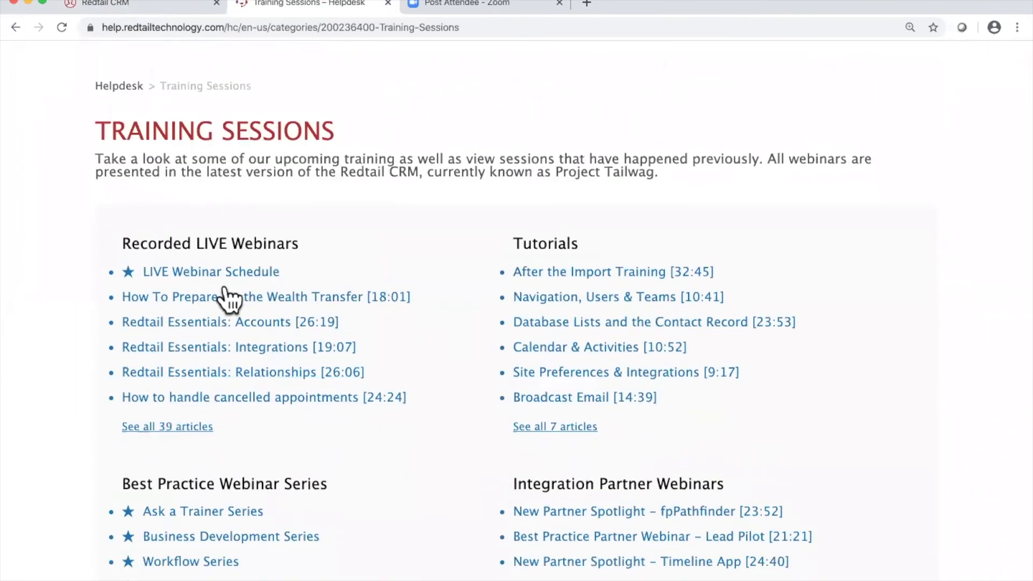
{"action": "left_click", "coordinate": [193, 432]}
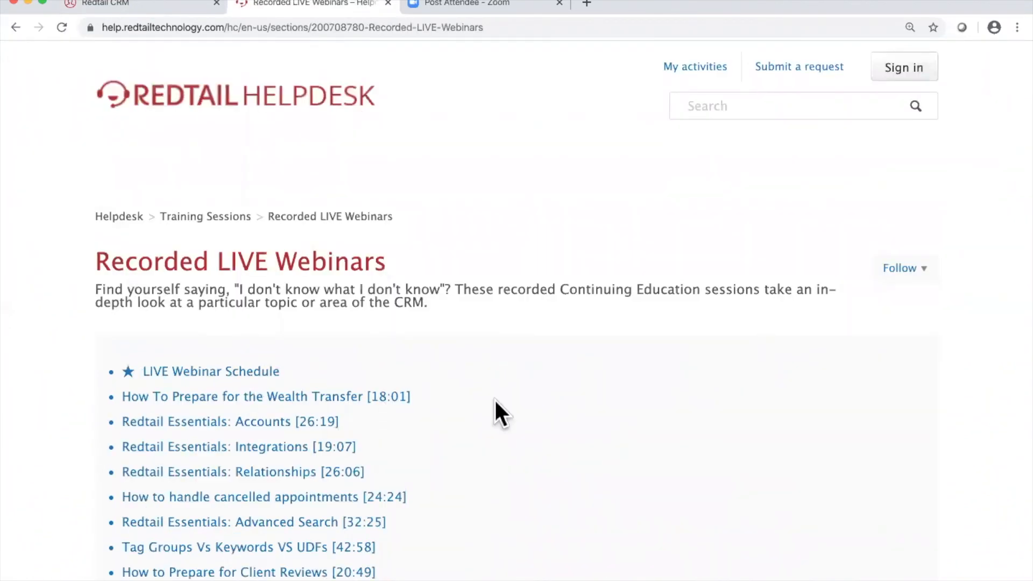
{"action": "scroll", "coordinate": [494, 399], "scroll_direction": "down", "scroll_amount": 3}
{"action": "scroll", "coordinate": [495, 401], "scroll_direction": "down", "scroll_amount": 5}
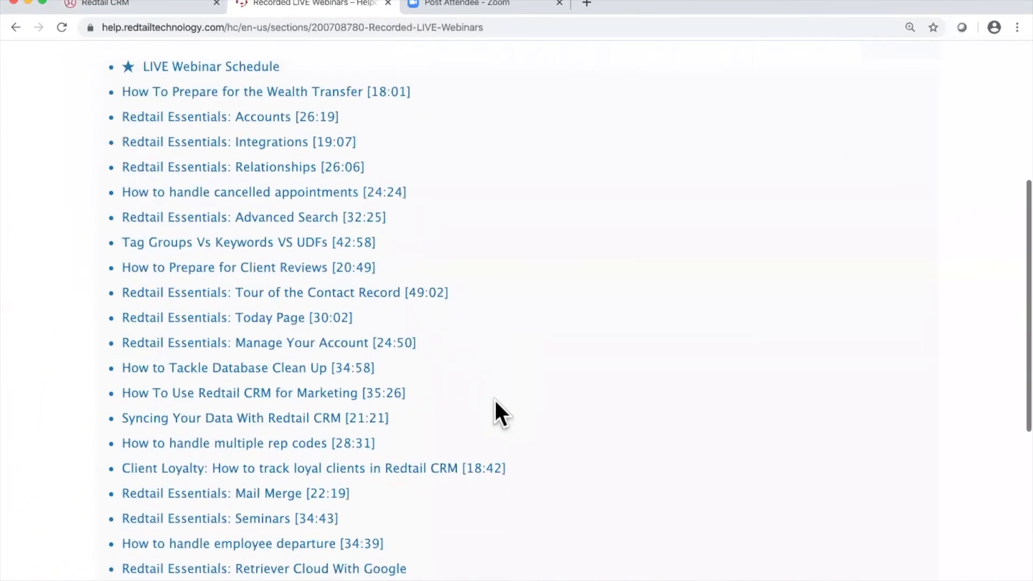
{"action": "scroll", "coordinate": [494, 399], "scroll_direction": "down", "scroll_amount": 1}
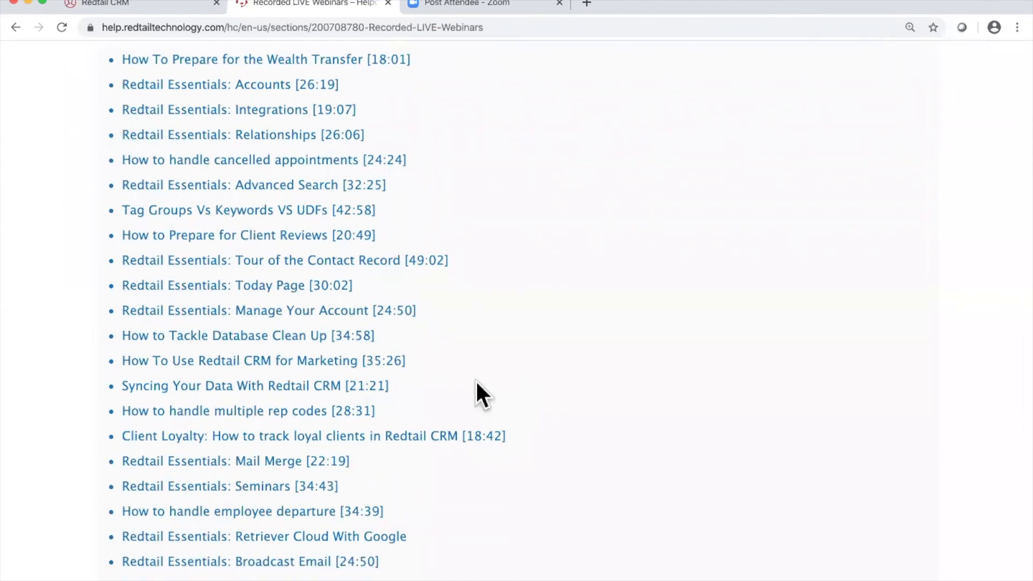
{"action": "scroll", "coordinate": [214, 327], "scroll_direction": "down", "scroll_amount": 5}
{"action": "scroll", "coordinate": [214, 327], "scroll_direction": "down", "scroll_amount": 5}
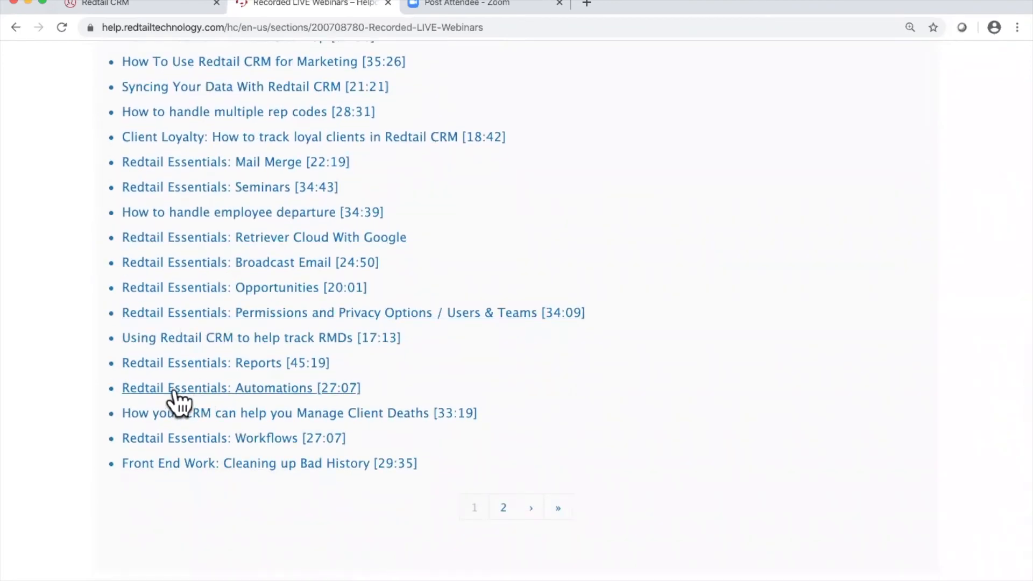
- View the Redtail Essentials: Automations webinar page, then close the help desk site and dismiss the CRM's help resources list
{"action": "left_click", "coordinate": [201, 391]}
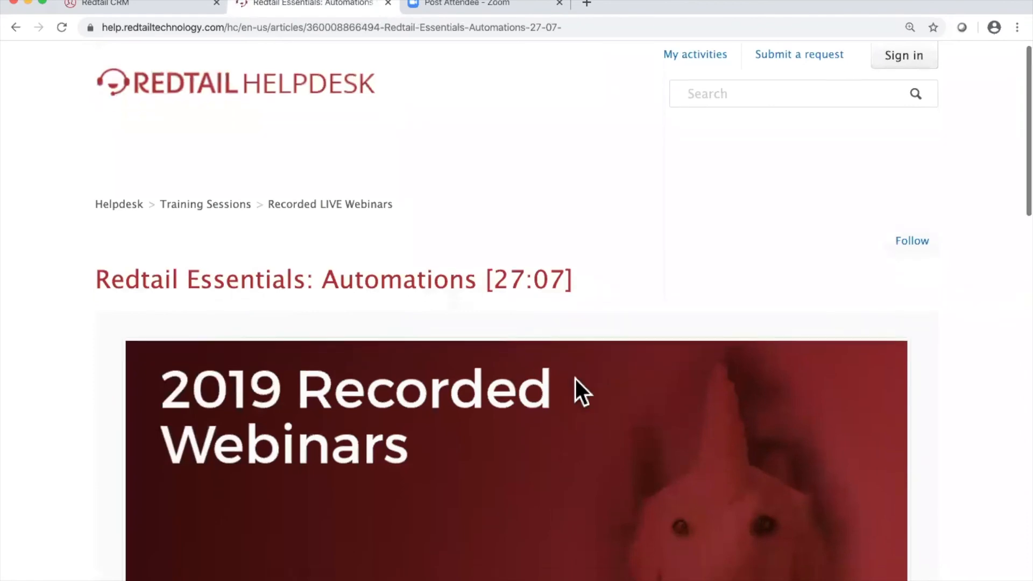
{"action": "scroll", "coordinate": [577, 385], "scroll_direction": "down", "scroll_amount": 7}
{"action": "scroll", "coordinate": [939, 410], "scroll_direction": "down", "scroll_amount": 3}
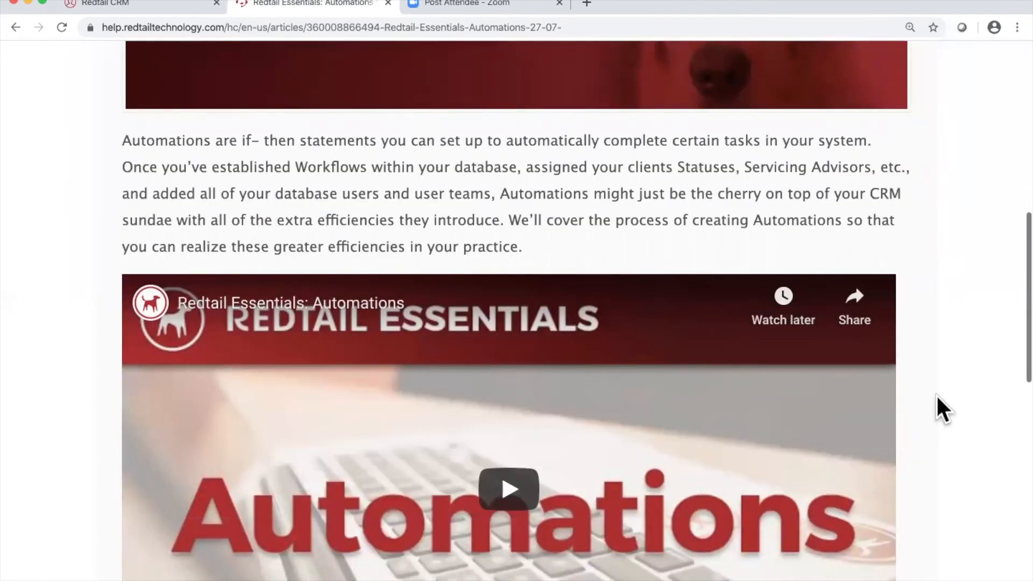
{"action": "scroll", "coordinate": [937, 394], "scroll_direction": "down", "scroll_amount": 3}
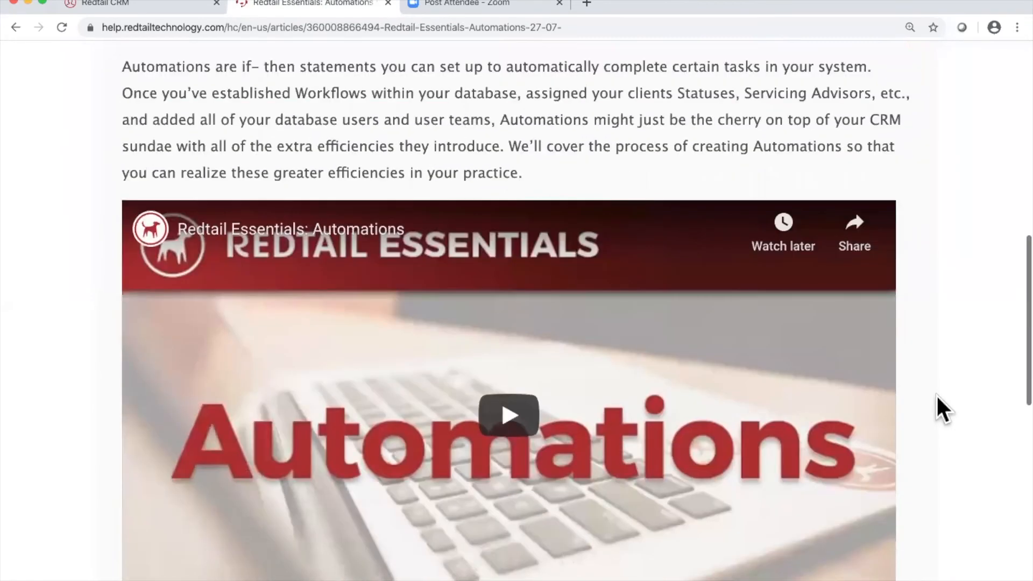
{"action": "left_click", "coordinate": [387, 3]}
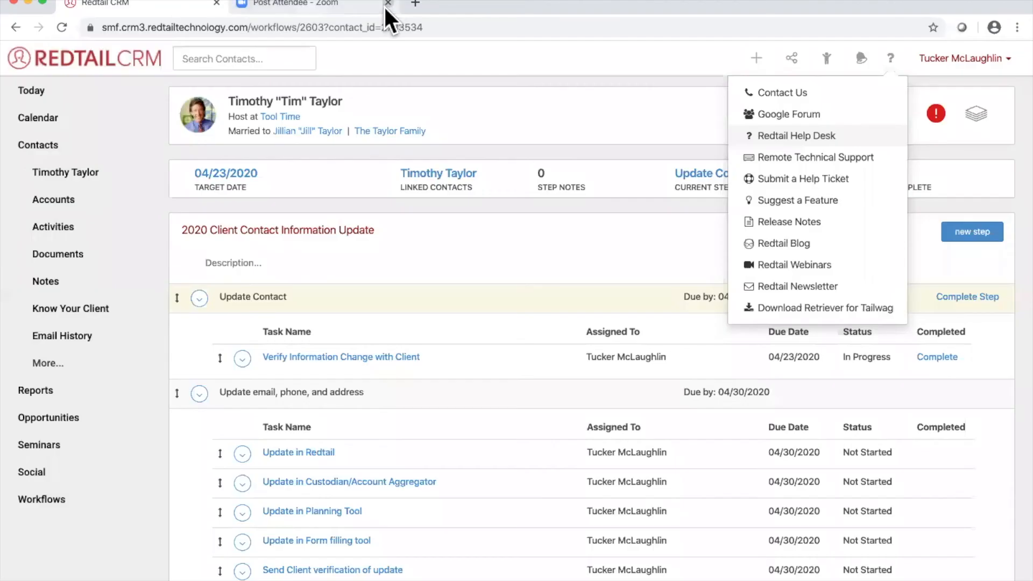
{"action": "left_click", "coordinate": [624, 108]}
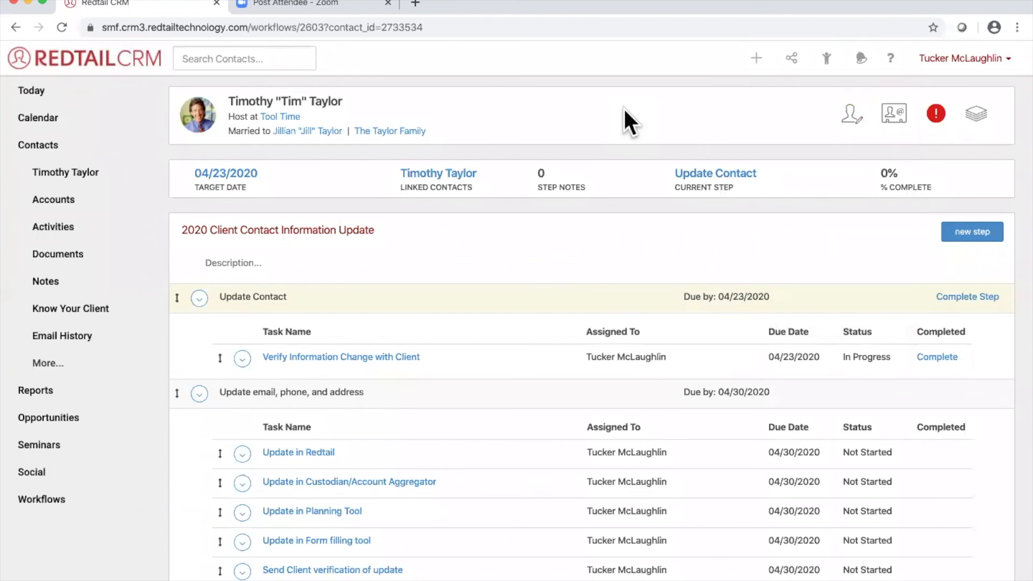
- Open the 2020 Seminar Workflow template and examine the due timing of its Client Event Process step
{"action": "left_click", "coordinate": [950, 63]}
{"action": "left_click", "coordinate": [938, 163]}
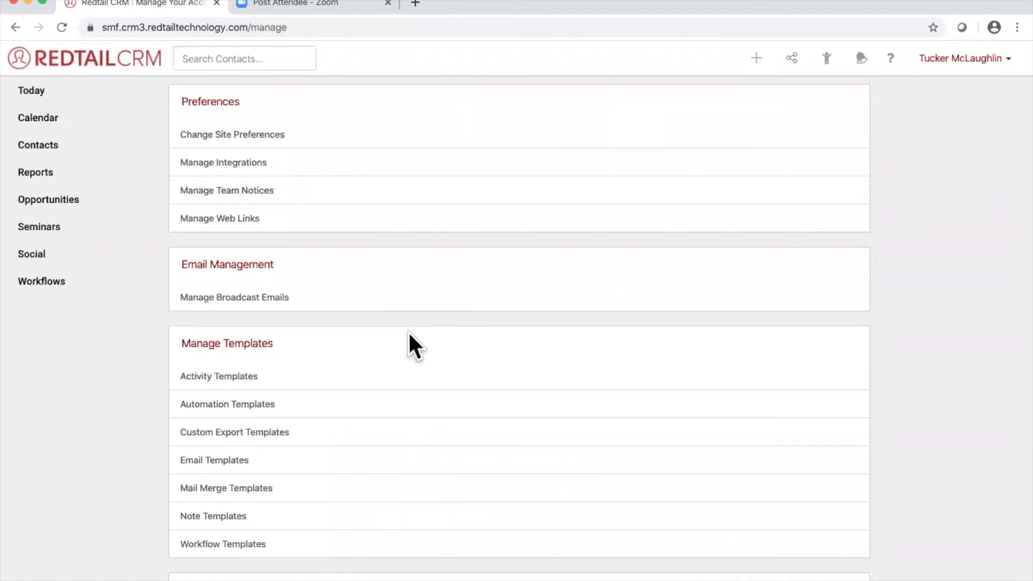
{"action": "left_click", "coordinate": [245, 544]}
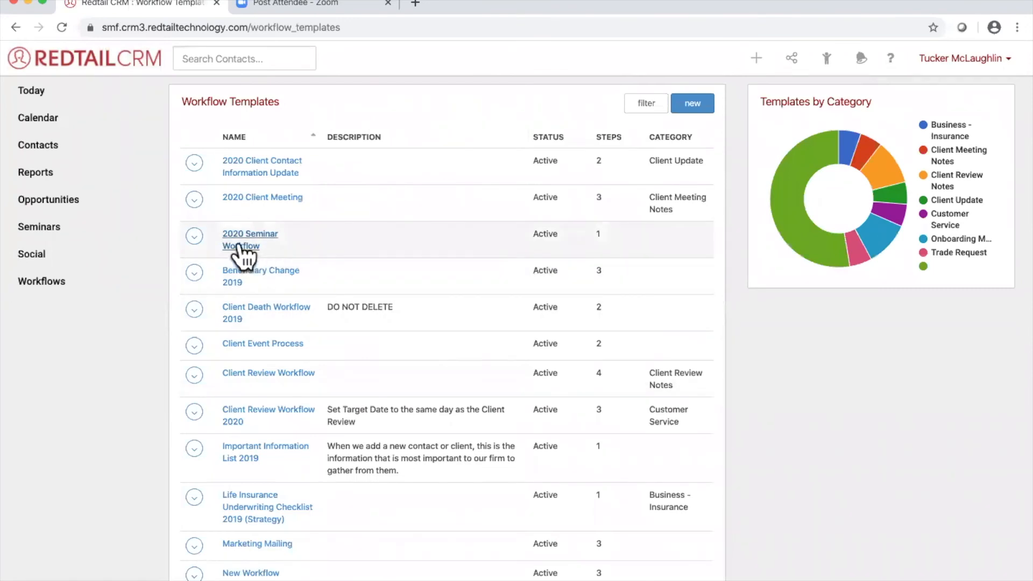
{"action": "left_click", "coordinate": [241, 245]}
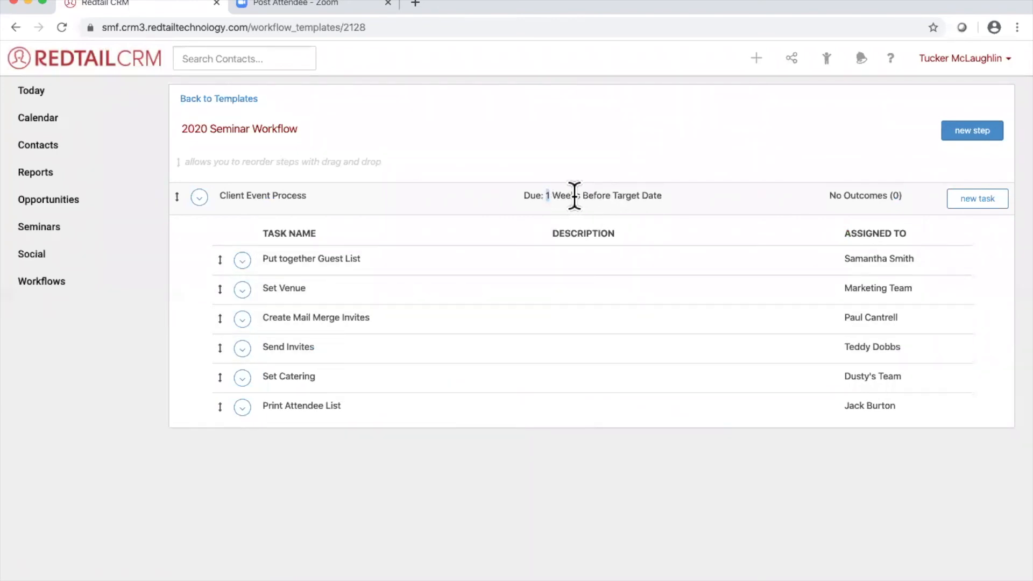
{"action": "left_click_drag", "start_coordinate": [546, 195], "coordinate": [661, 196]}
{"action": "left_click", "coordinate": [690, 159]}
- Open the Client Event seminar and look through its details, attendee stats, and Linked Workflows section
{"action": "left_click", "coordinate": [39, 226]}
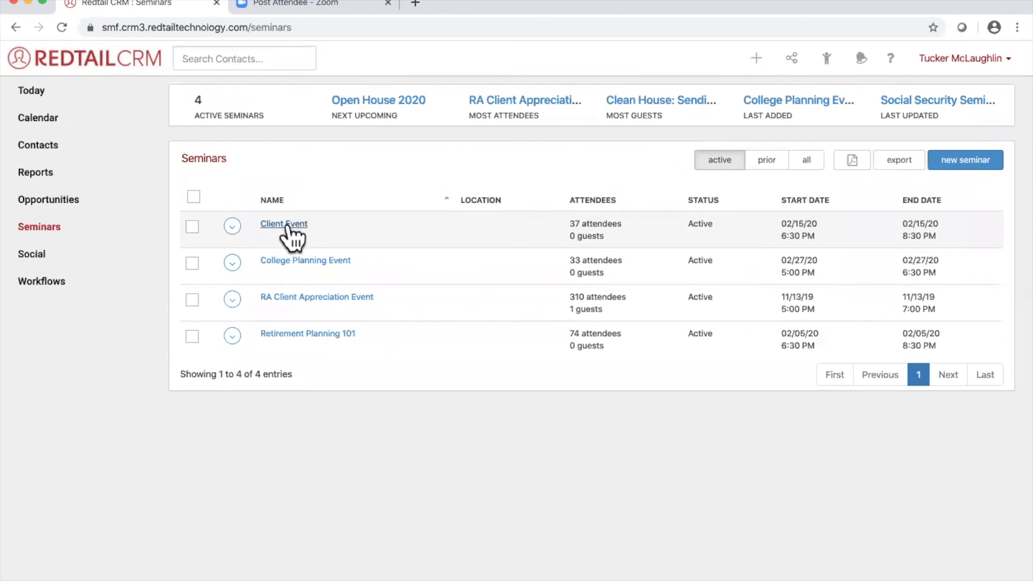
{"action": "left_click", "coordinate": [287, 225]}
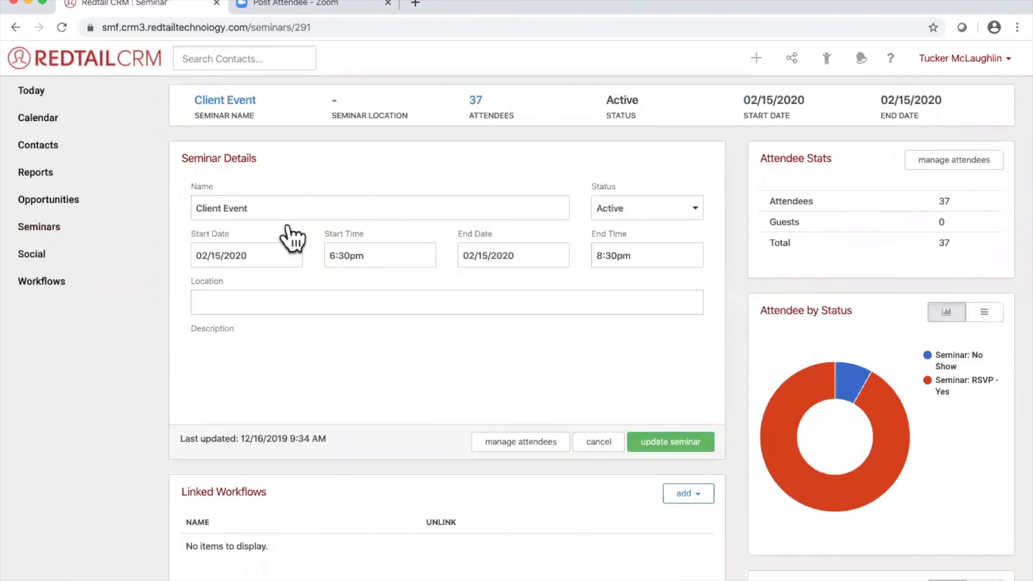
{"action": "scroll", "coordinate": [722, 240], "scroll_direction": "down", "scroll_amount": 3}
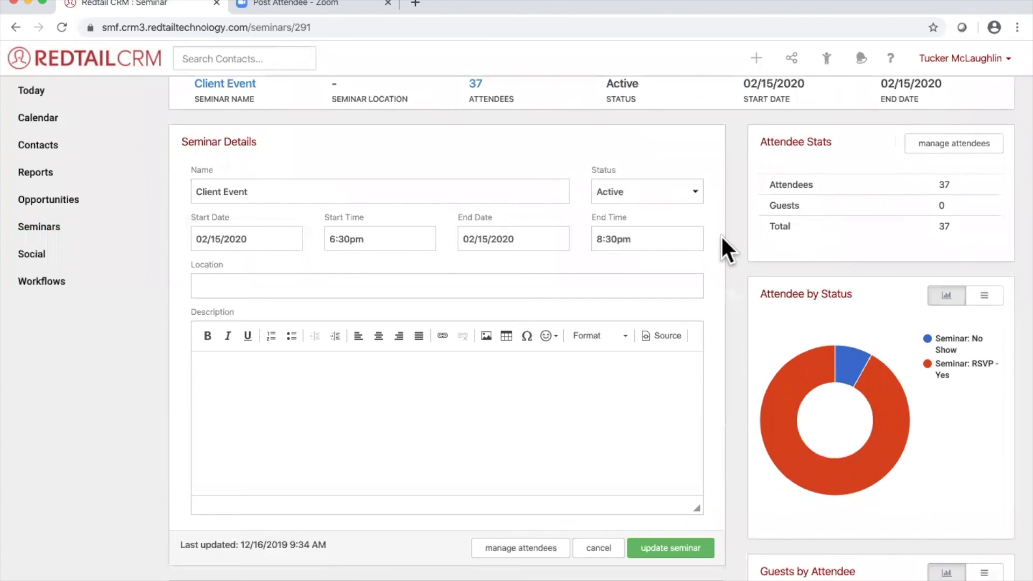
{"action": "scroll", "coordinate": [721, 245], "scroll_direction": "up", "scroll_amount": 5}
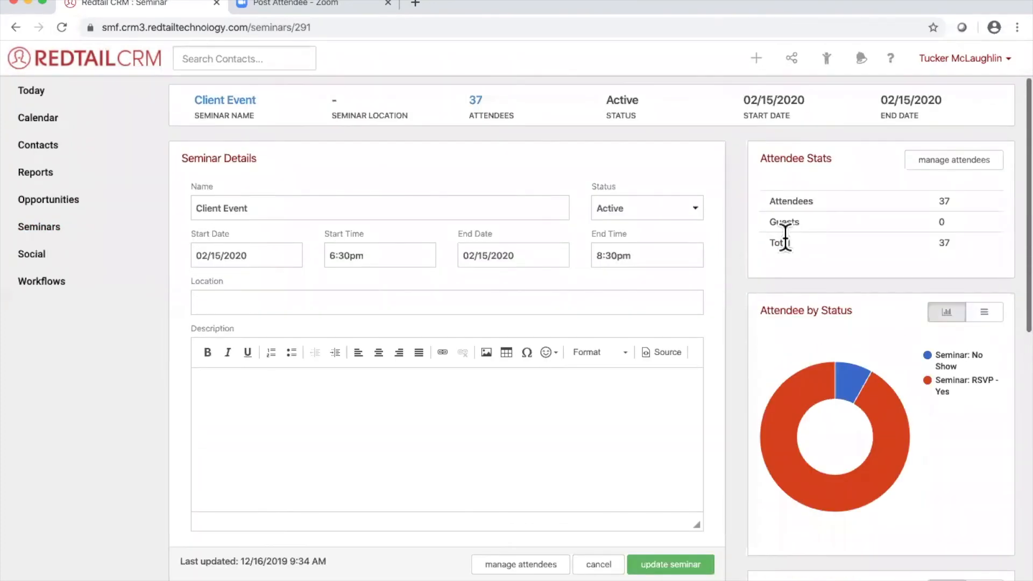
{"action": "scroll", "coordinate": [794, 333], "scroll_direction": "down", "scroll_amount": 5}
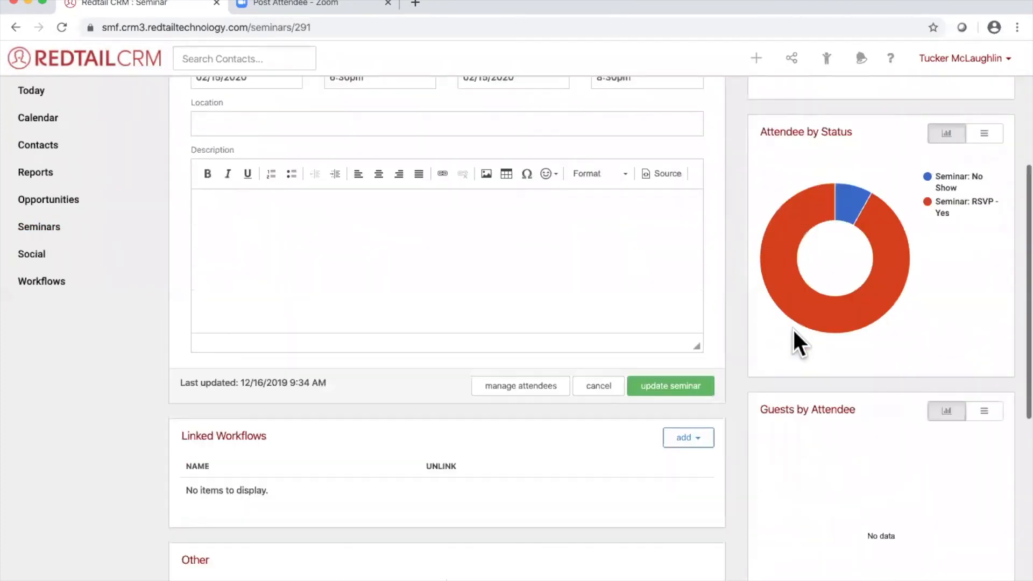
{"action": "scroll", "coordinate": [793, 328], "scroll_direction": "down", "scroll_amount": 3}
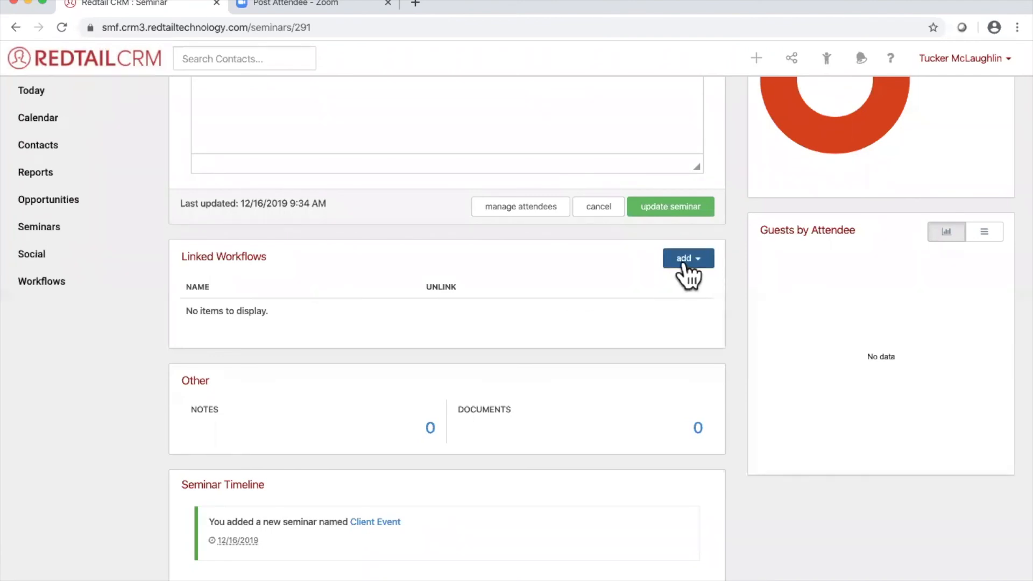
- Create a linked workflow for the Client Event seminar from the 2020 Seminar Workflow template with target date 04/30/2020
{"action": "left_click", "coordinate": [682, 262]}
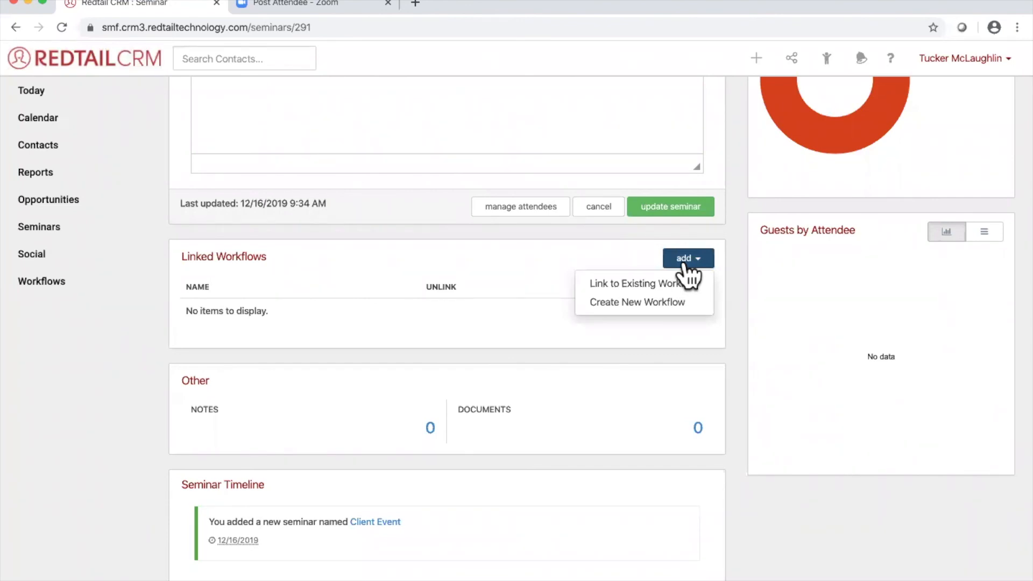
{"action": "left_click", "coordinate": [643, 301]}
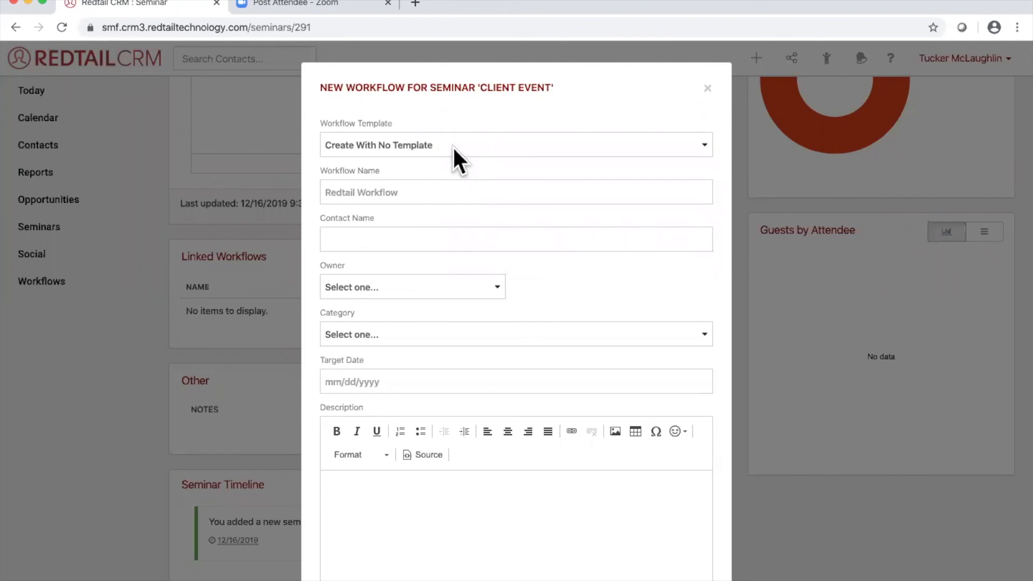
{"action": "left_click", "coordinate": [453, 146]}
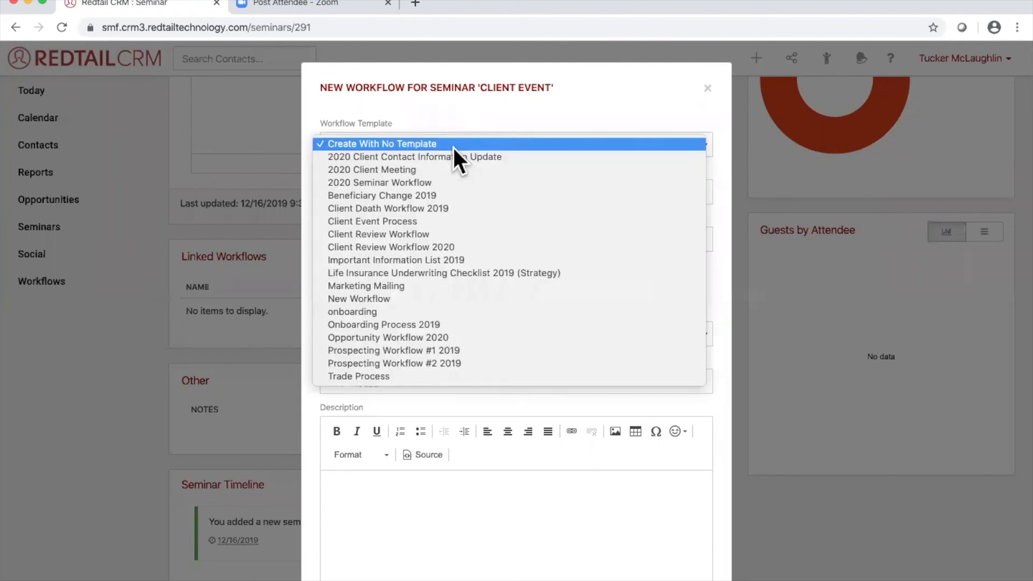
{"action": "left_click", "coordinate": [463, 182]}
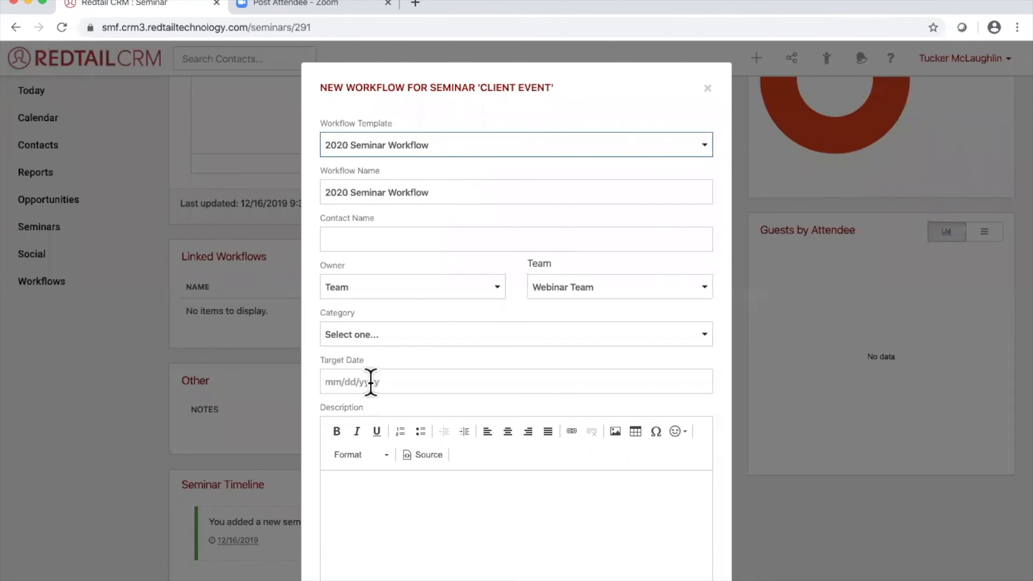
{"action": "left_click", "coordinate": [369, 382]}
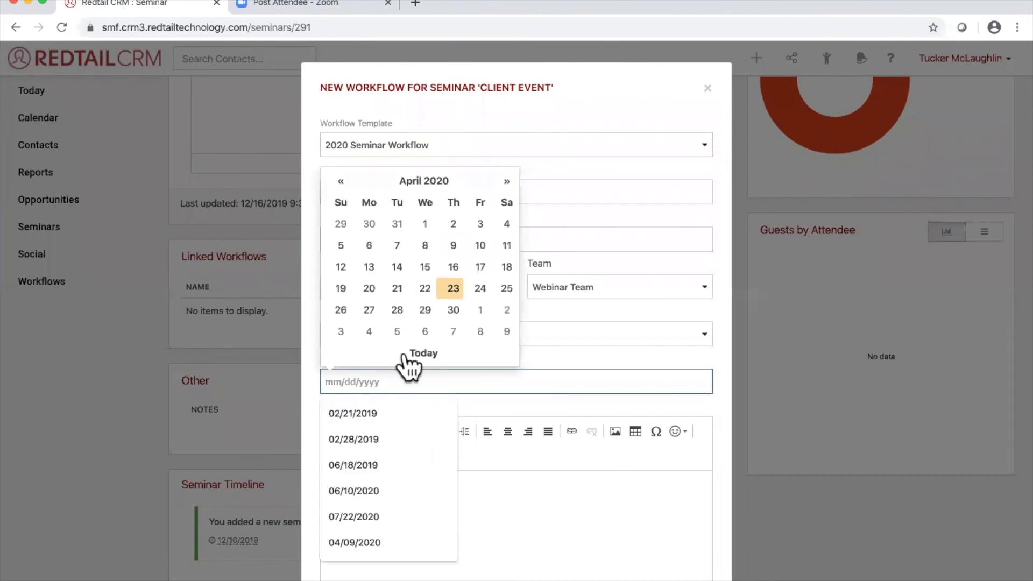
{"action": "left_click", "coordinate": [450, 309]}
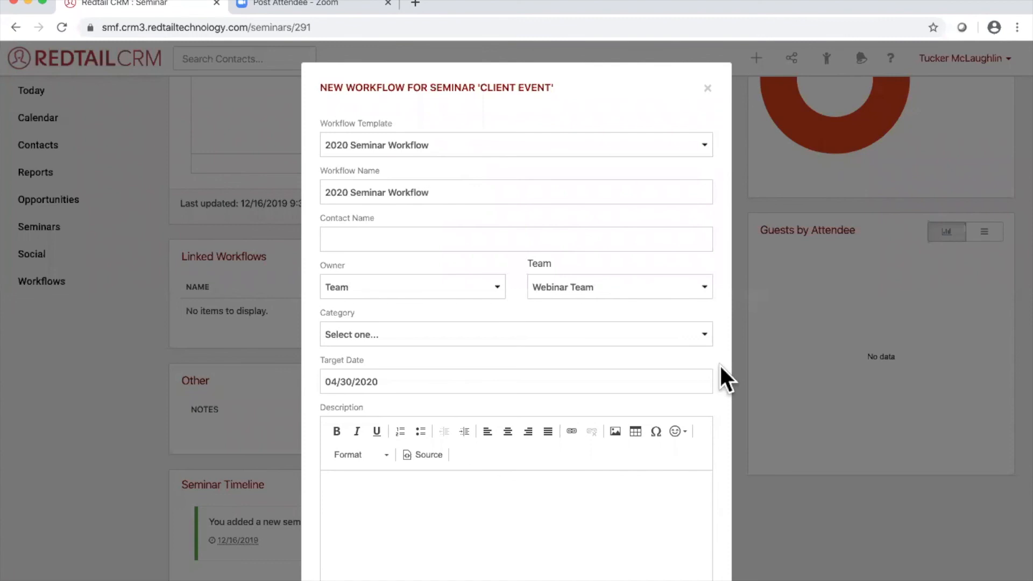
{"action": "scroll", "coordinate": [718, 364], "scroll_direction": "down", "scroll_amount": 3}
{"action": "left_click", "coordinate": [702, 554]}
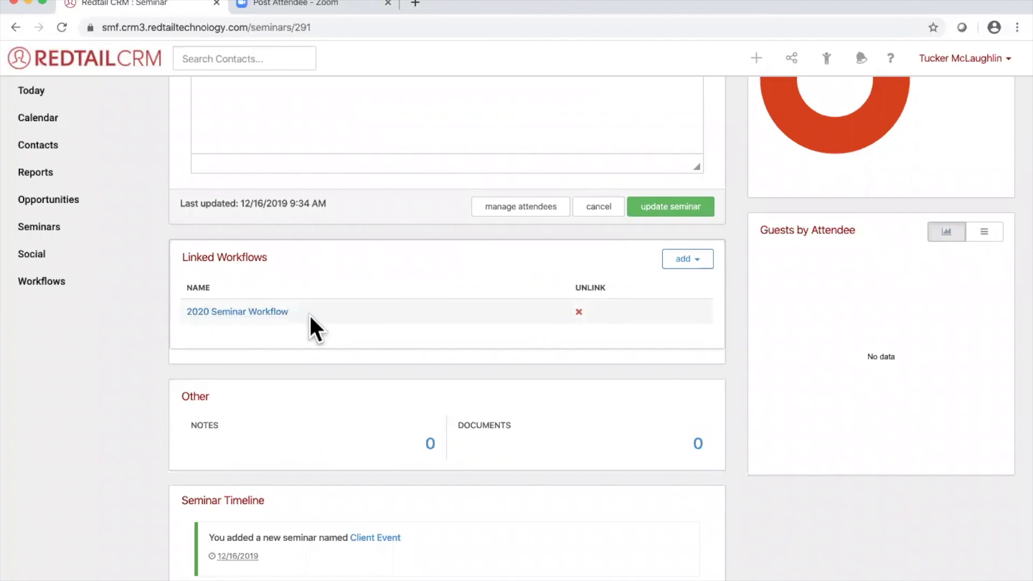
- Open the seminar's linked 2020 Seminar Workflow, examine its Client Event Process tasks, and return to the seminars list
{"action": "scroll", "coordinate": [309, 314], "scroll_direction": "up", "scroll_amount": 7}
{"action": "scroll", "coordinate": [269, 422], "scroll_direction": "down", "scroll_amount": 6}
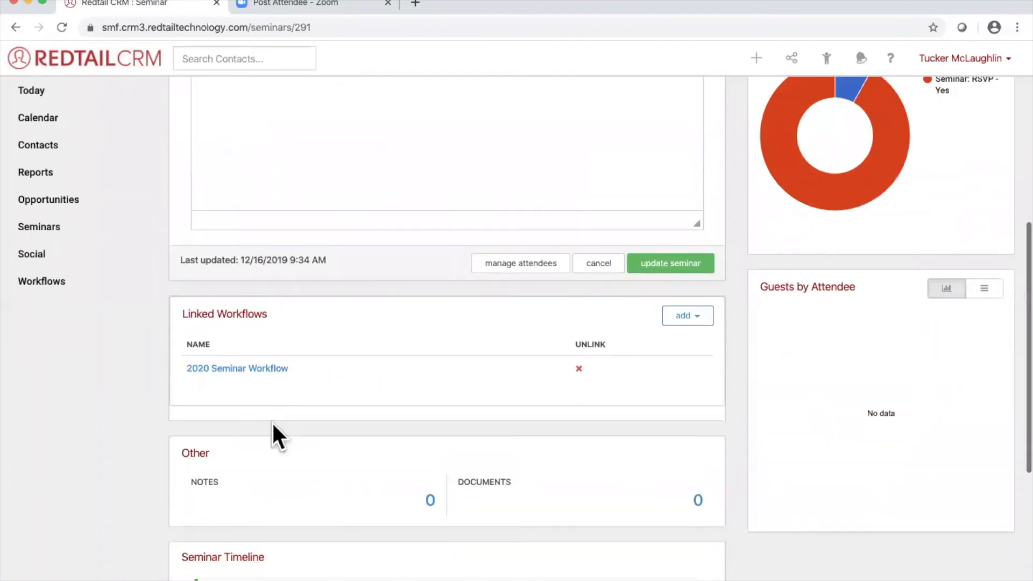
{"action": "left_click", "coordinate": [253, 369]}
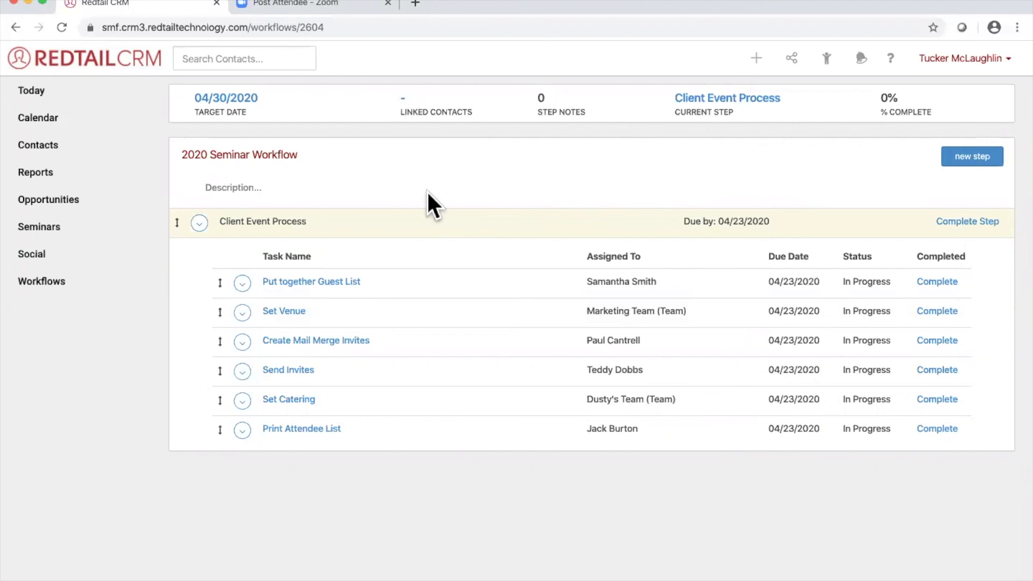
{"action": "left_click", "coordinate": [58, 234]}
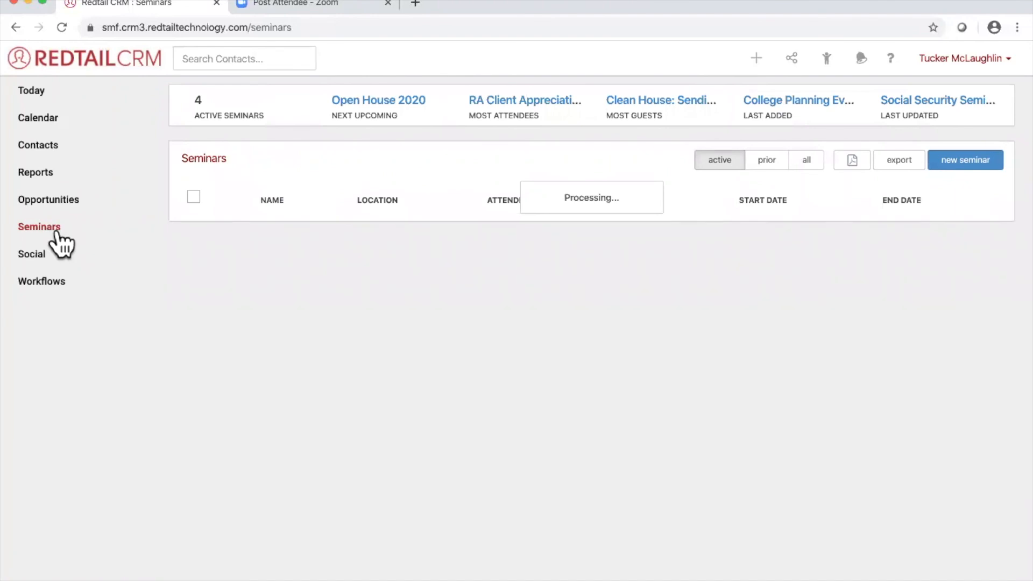
- Request a Workflow Checklist Report for the 2020 Client Meeting workflow and deal with the browser's block on multiple automatic downloads
{"action": "left_click", "coordinate": [60, 286]}
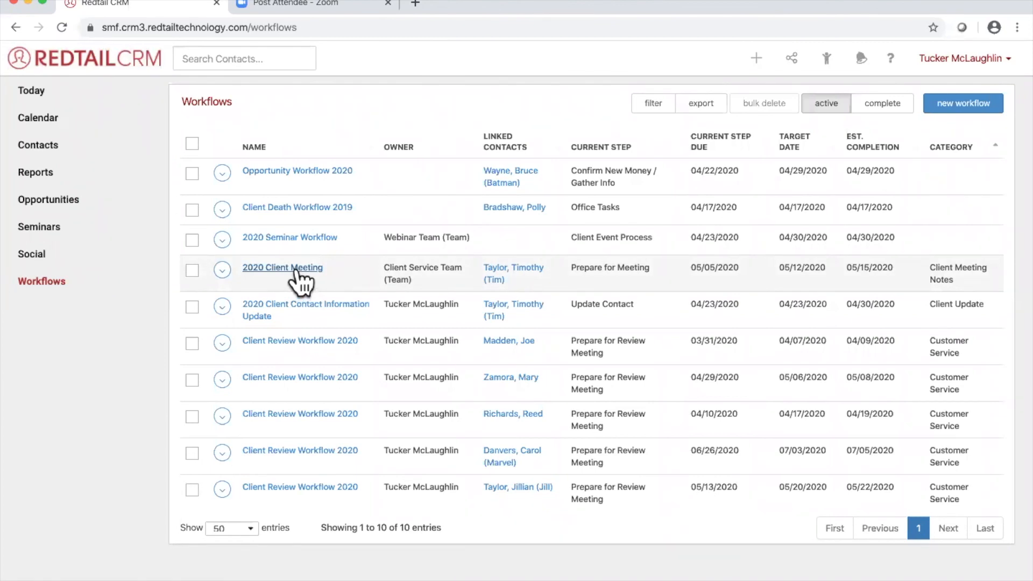
{"action": "left_click", "coordinate": [222, 271]}
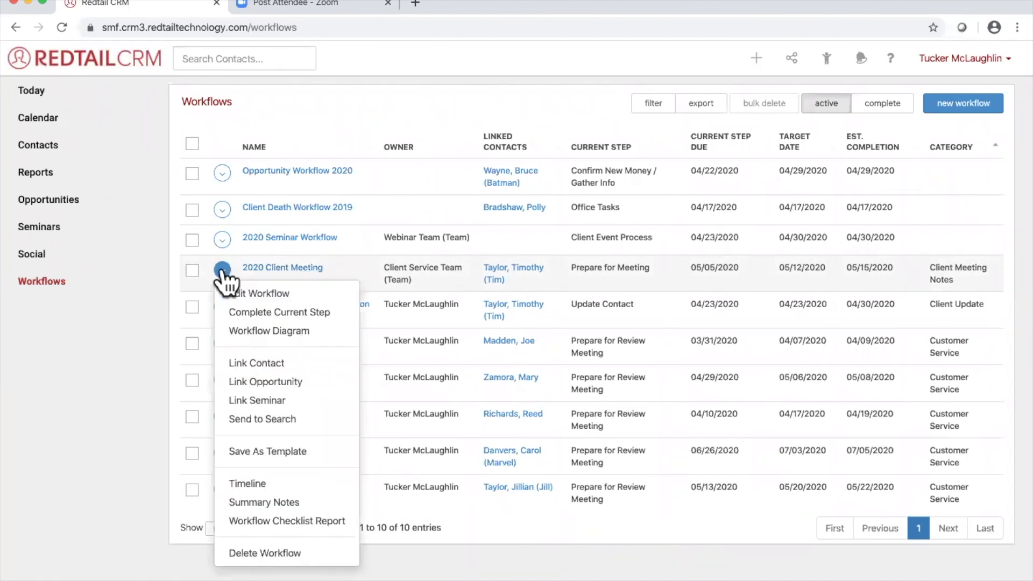
{"action": "left_click", "coordinate": [314, 526]}
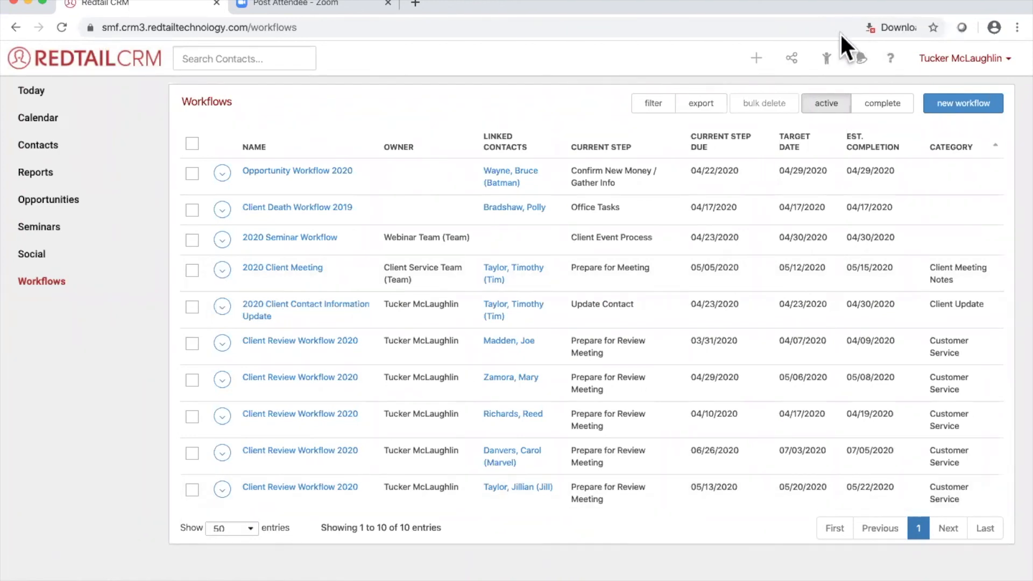
{"action": "left_click", "coordinate": [911, 27]}
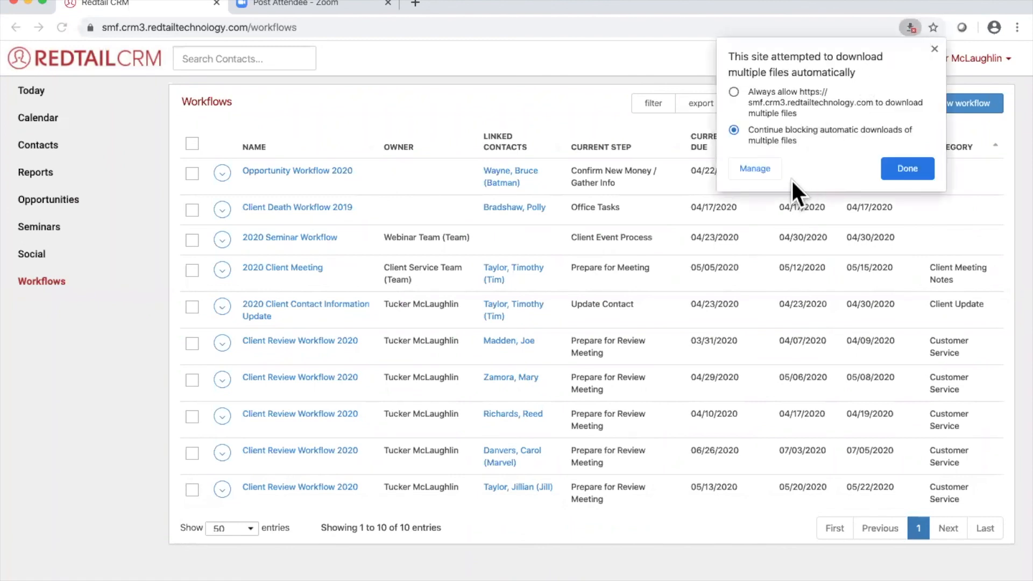
{"action": "left_click", "coordinate": [901, 168]}
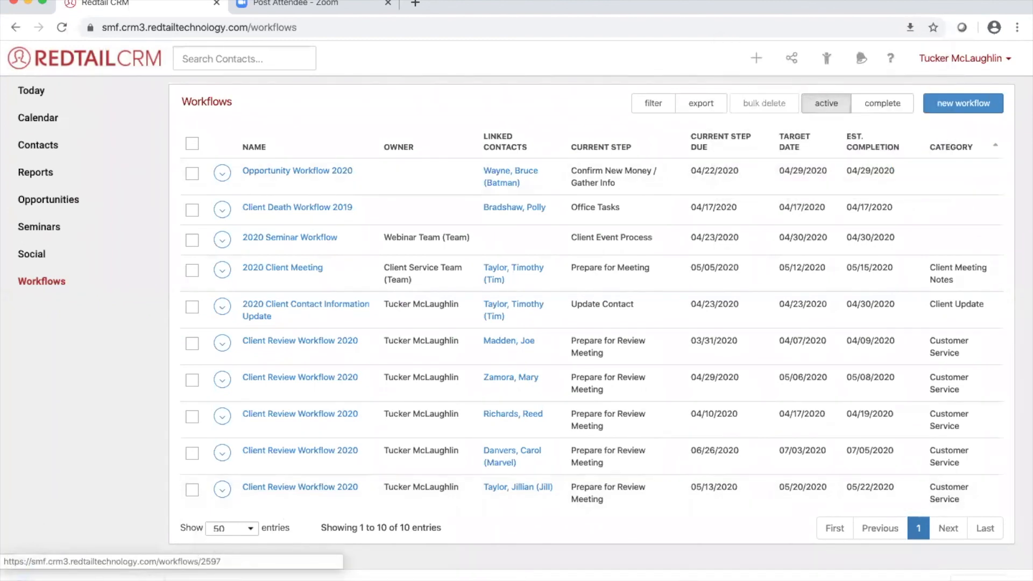
- Open the downloaded 2020 Seminar Workflow checklist report, look over its Client Event Process tasks, owners and due dates, and close it
{"action": "left_click", "coordinate": [81, 576]}
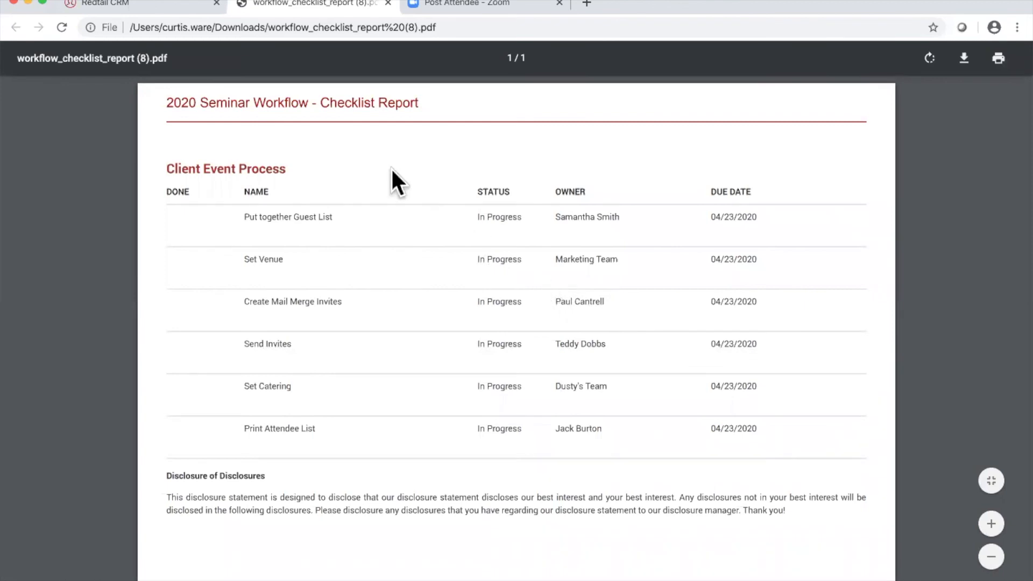
{"action": "left_click", "coordinate": [387, 3]}
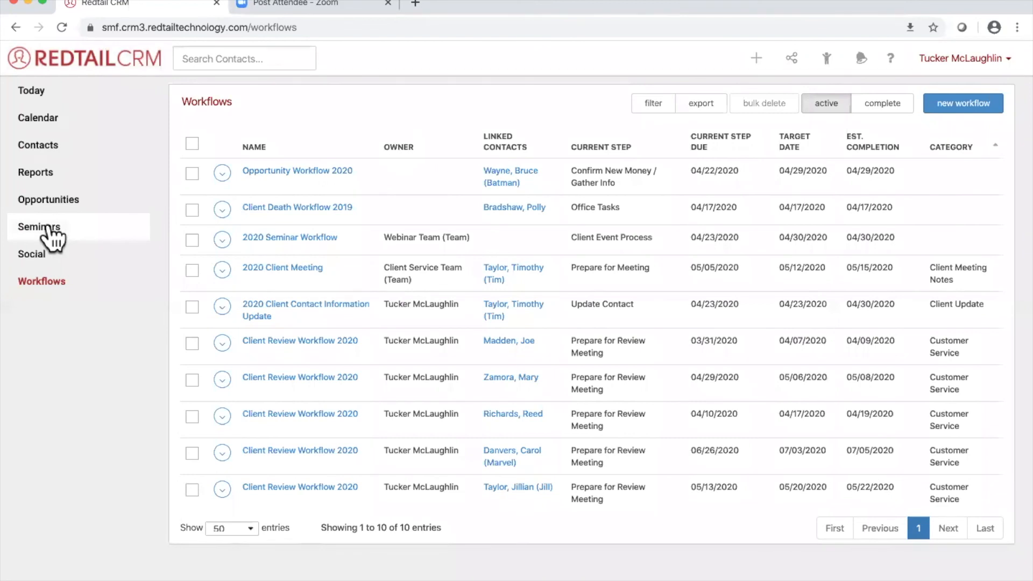
- Open the Investment opportunity from the active opportunities list and examine the options for adding a workflow in its Linked Workflows section
{"action": "left_click", "coordinate": [76, 204]}
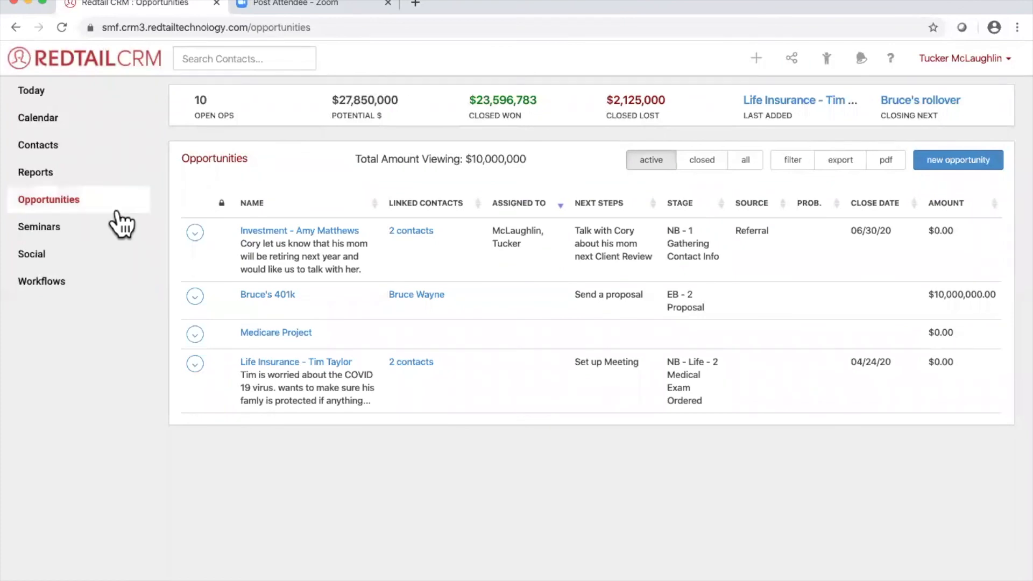
{"action": "left_click", "coordinate": [299, 231]}
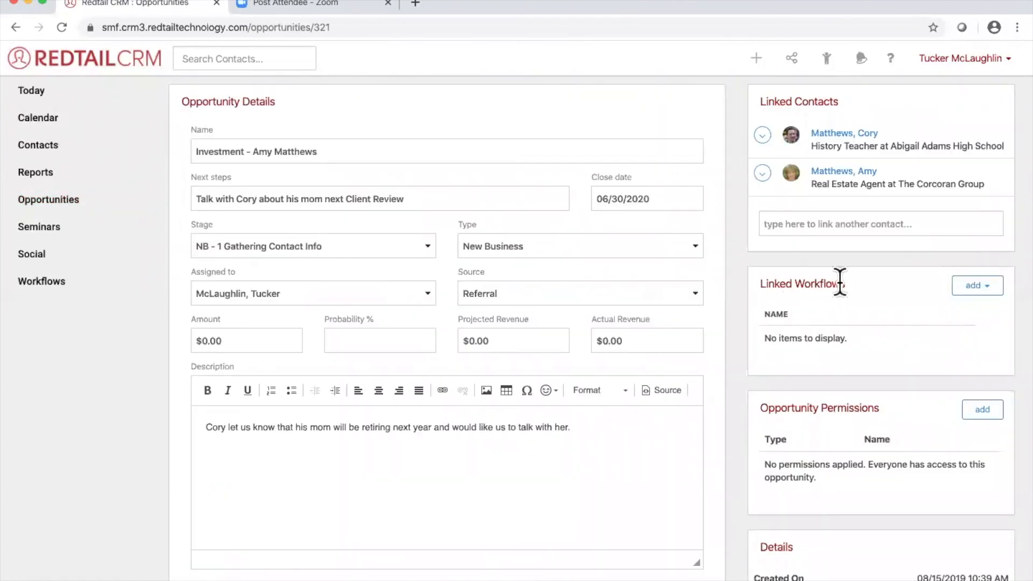
{"action": "left_click_drag", "start_coordinate": [759, 284], "coordinate": [846, 281]}
{"action": "left_click", "coordinate": [858, 283]}
{"action": "left_click", "coordinate": [978, 288]}
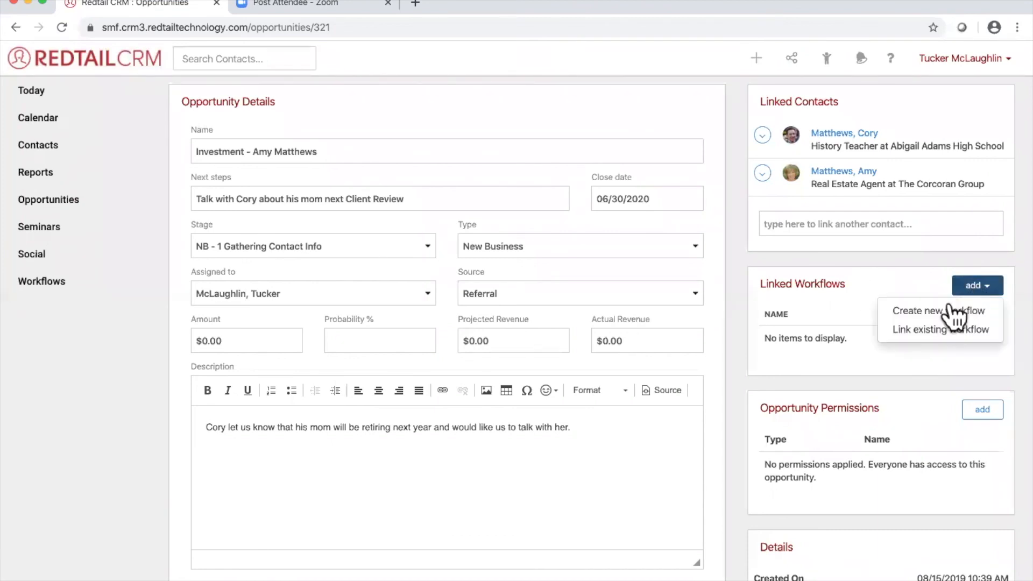
{"action": "left_click", "coordinate": [916, 281]}
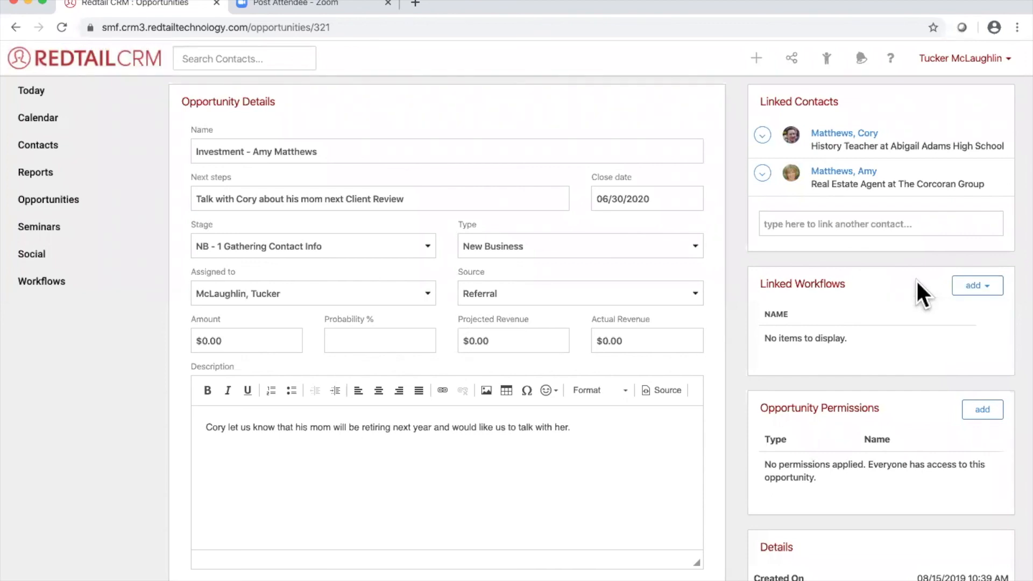